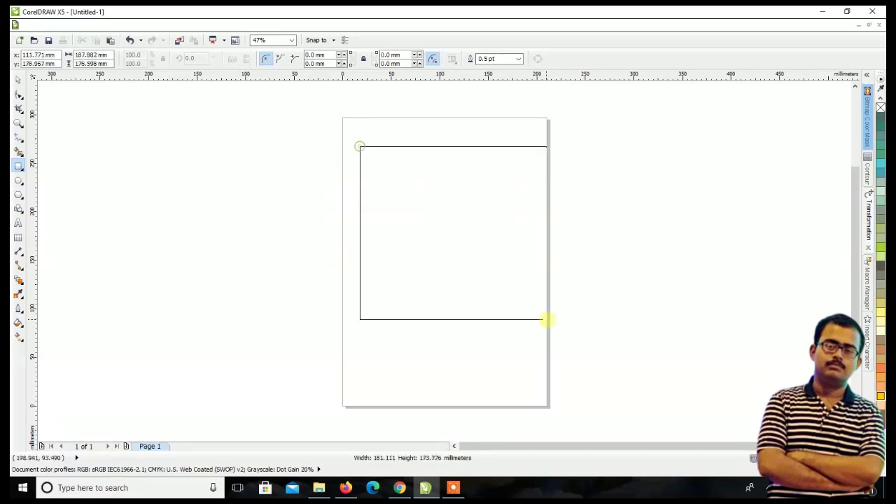
# Size the rectangle to 190 × 225 mm and centre it on the A4 page
pyautogui.click(19, 78)
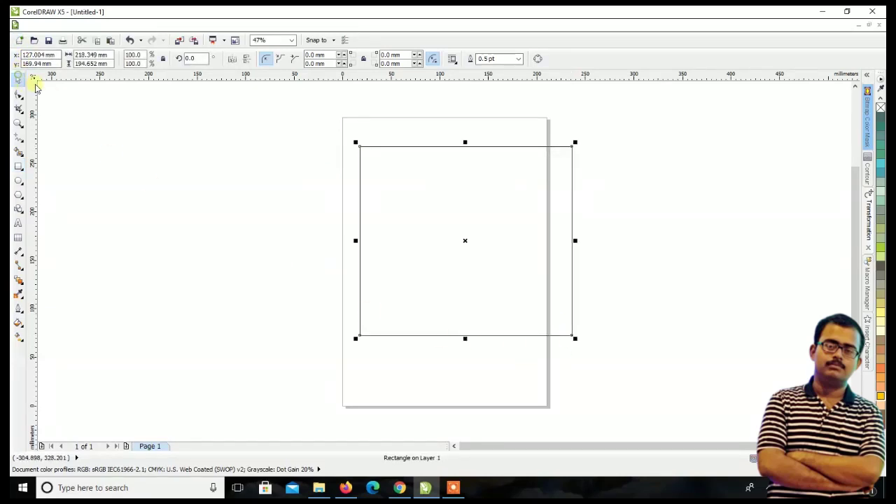
pyautogui.write('1')
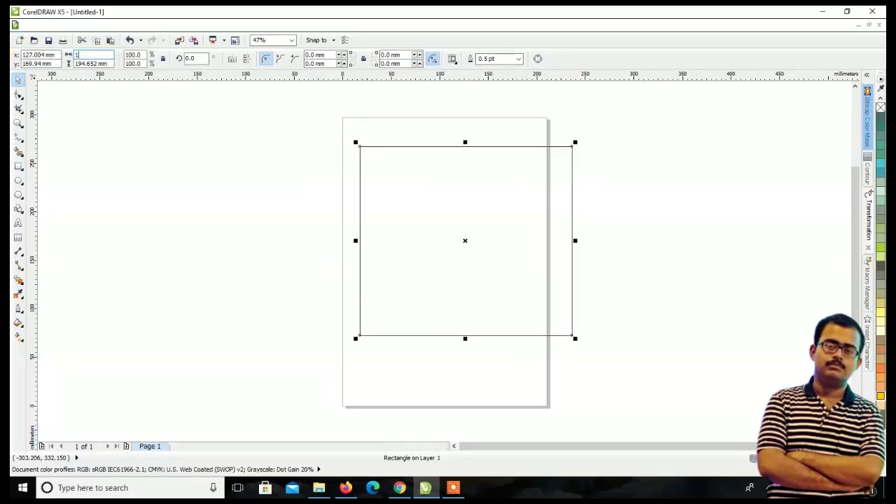
pyautogui.write('5')
pyautogui.press('Return')
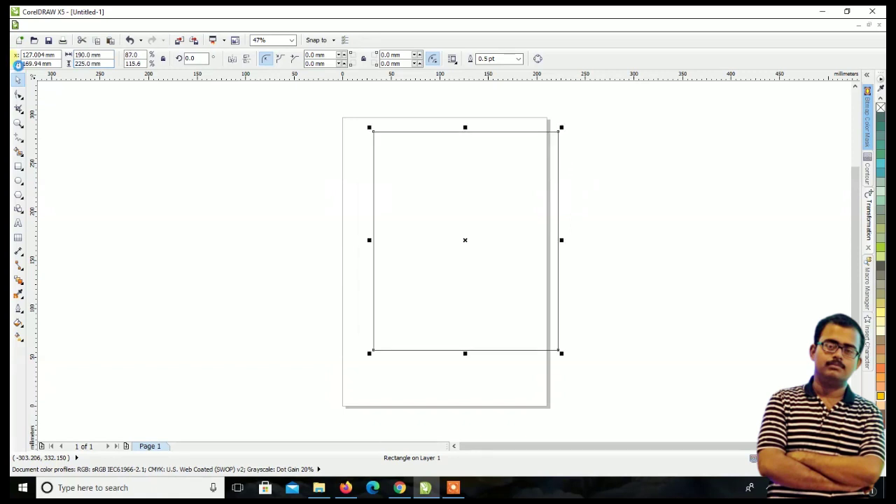
pyautogui.press('p')
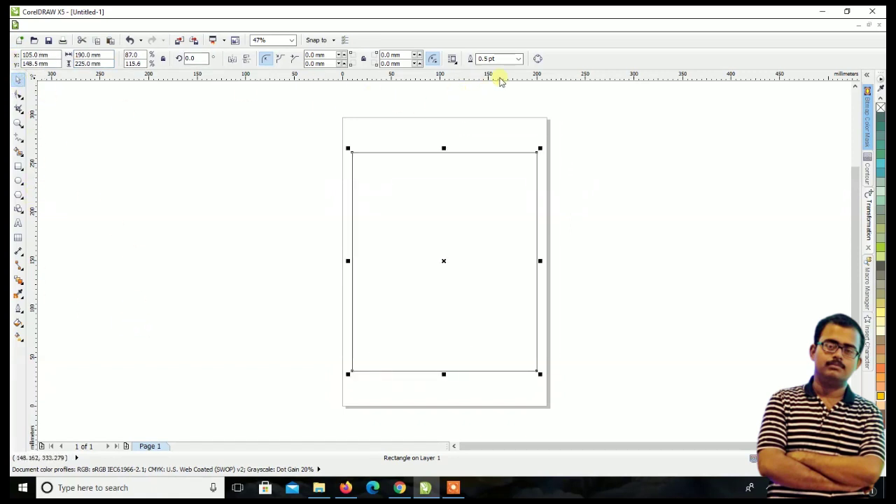
# Give the rectangle a 1.0 pt outline
pyautogui.click(526, 59)
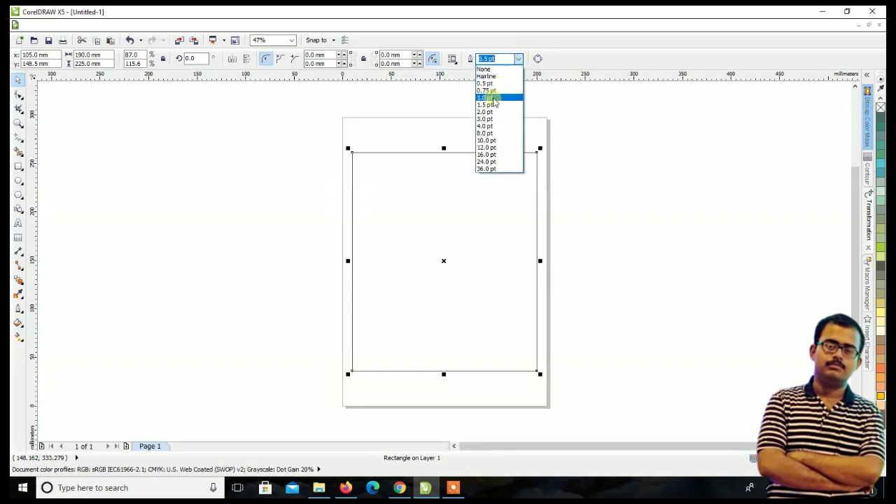
pyautogui.click(493, 97)
pyautogui.click(483, 114)
pyautogui.scroll(2, 456, 122)
pyautogui.scroll(-1, 408, 144)
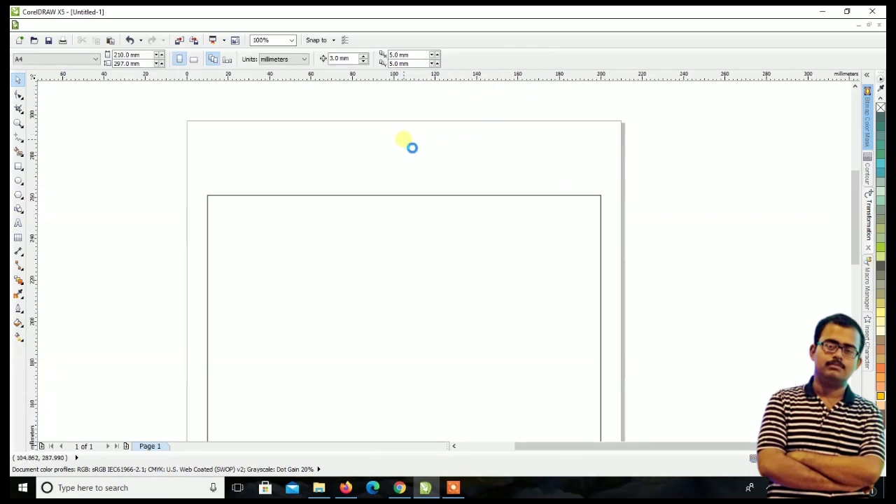
# Add left and top guidelines 8 mm inside the rectangle's top-left corner
pyautogui.scroll(4, 224, 184)
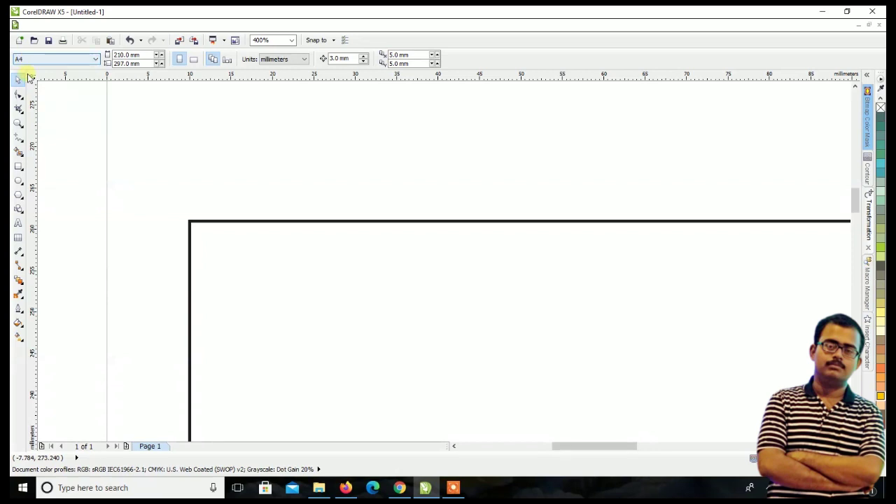
pyautogui.moveTo(33, 79); pyautogui.dragTo(189, 221)
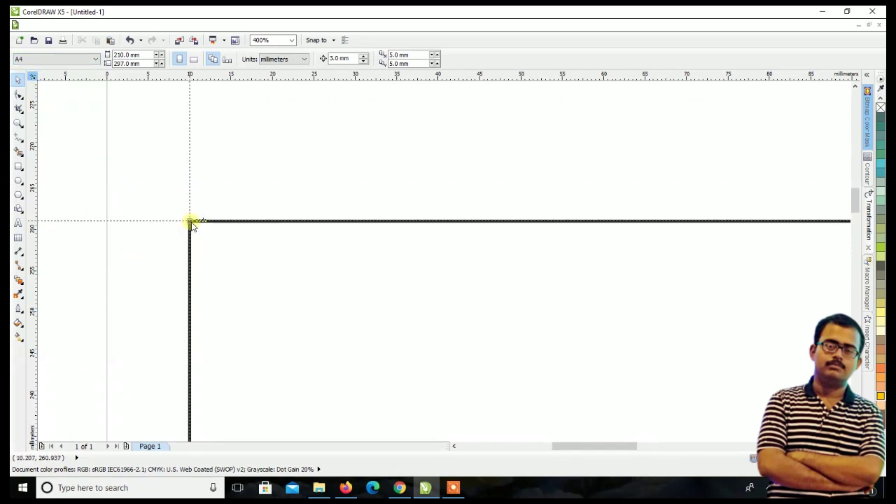
pyautogui.moveTo(208, 186); pyautogui.dragTo(268, 189)
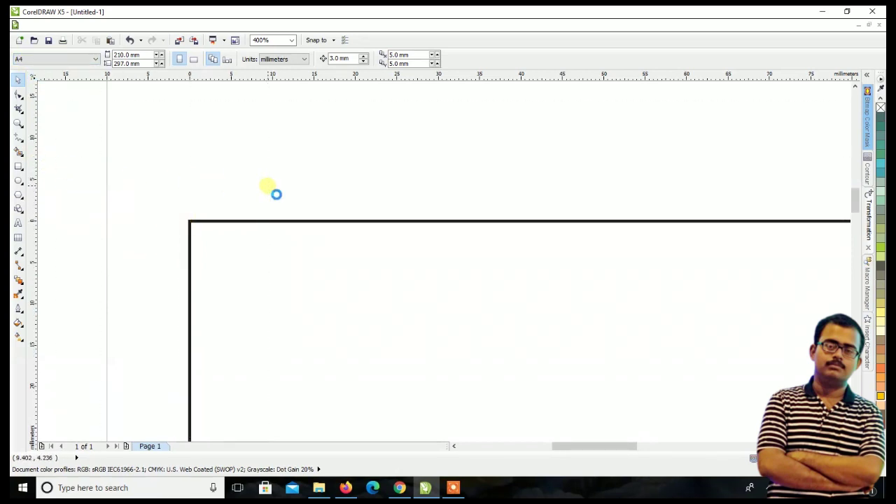
pyautogui.moveTo(51, 54); pyautogui.dragTo(21, 55)
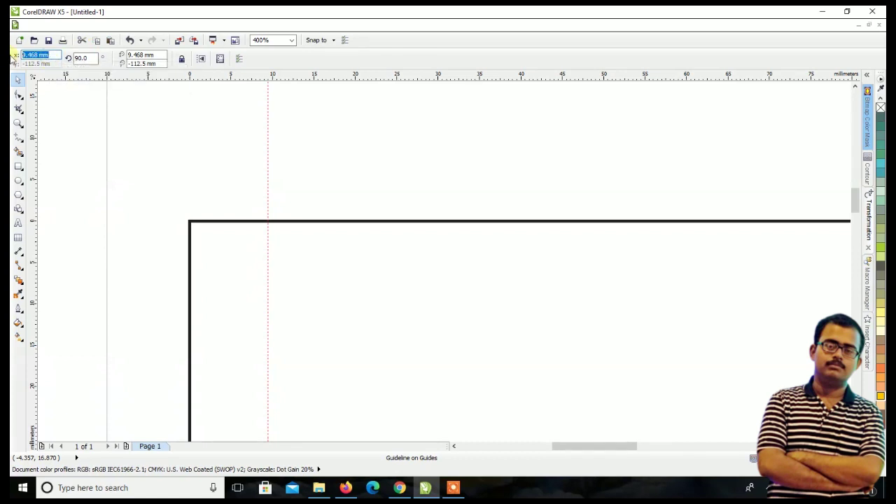
pyautogui.write('8')
pyautogui.click(128, 83)
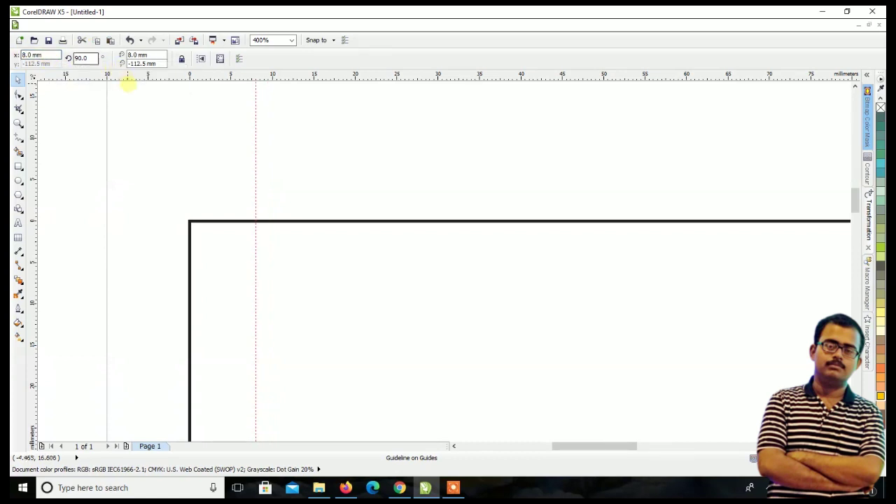
pyautogui.moveTo(136, 159); pyautogui.dragTo(136, 264)
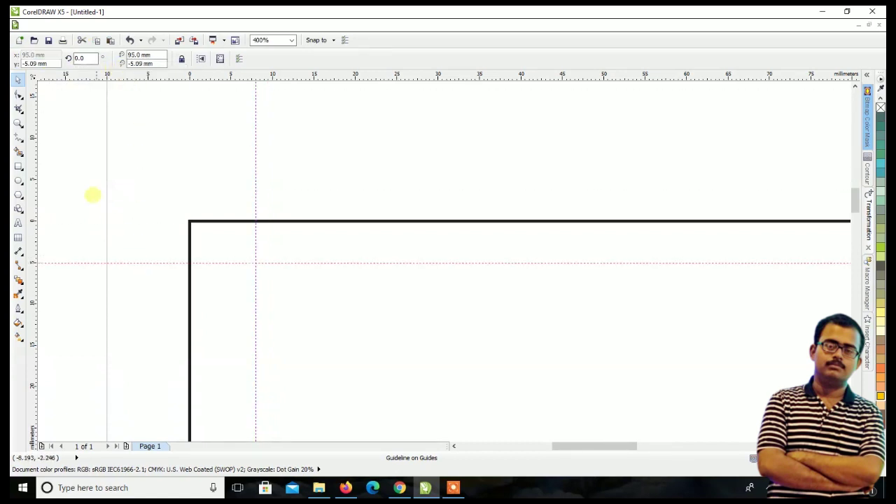
pyautogui.write('8')
pyautogui.press('Return')
pyautogui.scroll(-1, 162, 190)
pyautogui.scroll(-2, 250, 226)
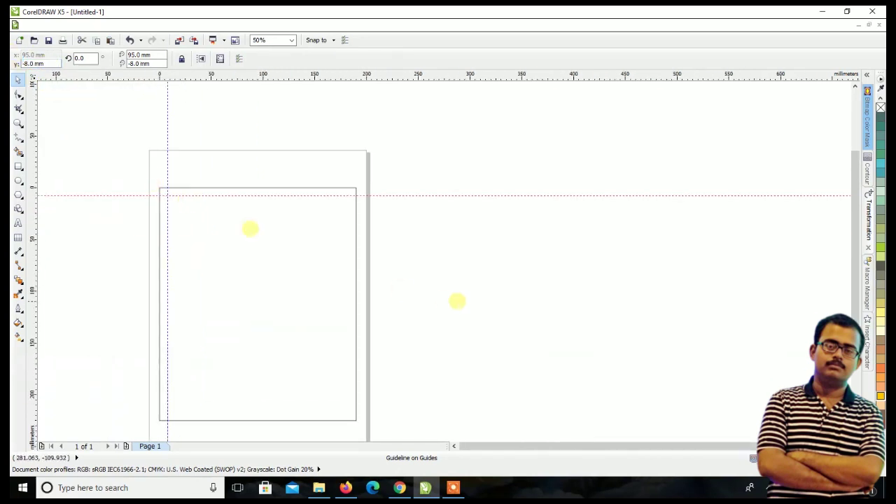
pyautogui.click(455, 301)
pyautogui.scroll(2, 357, 424)
pyautogui.scroll(2, 356, 419)
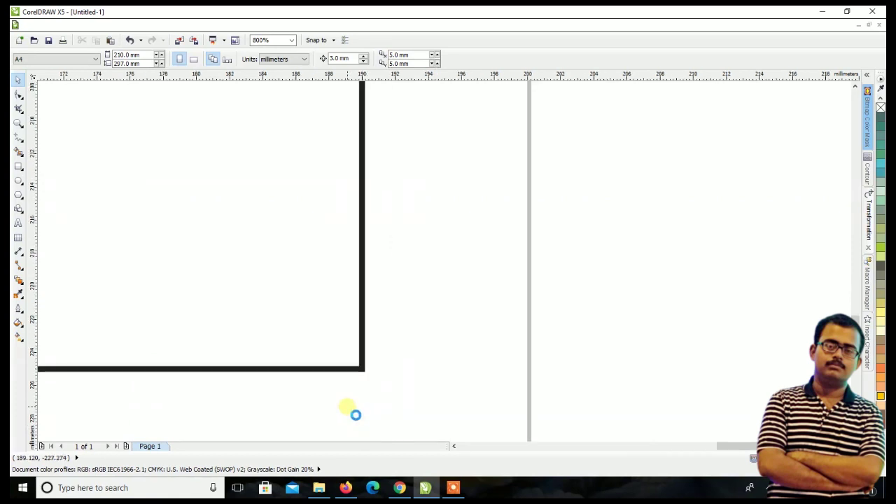
# Add right and bottom guidelines 8 mm inside the rectangle's bottom-right corner
pyautogui.moveTo(33, 78); pyautogui.dragTo(362, 369)
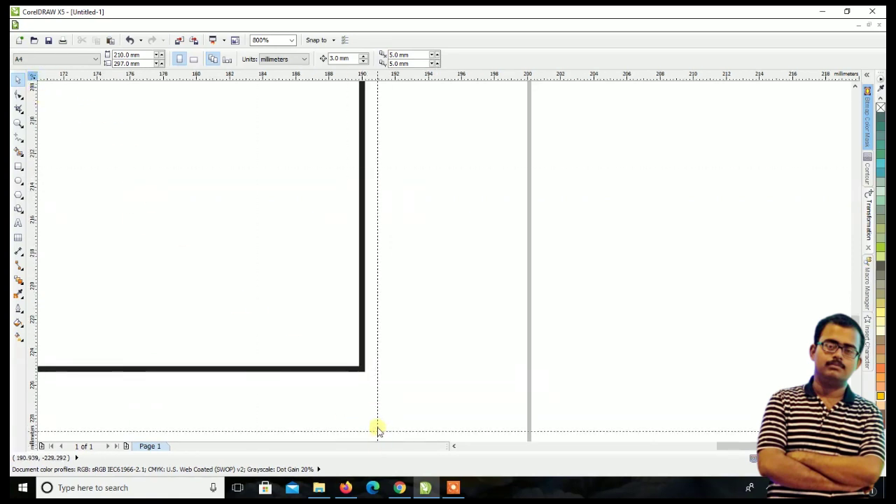
pyautogui.moveTo(37, 185); pyautogui.dragTo(197, 204)
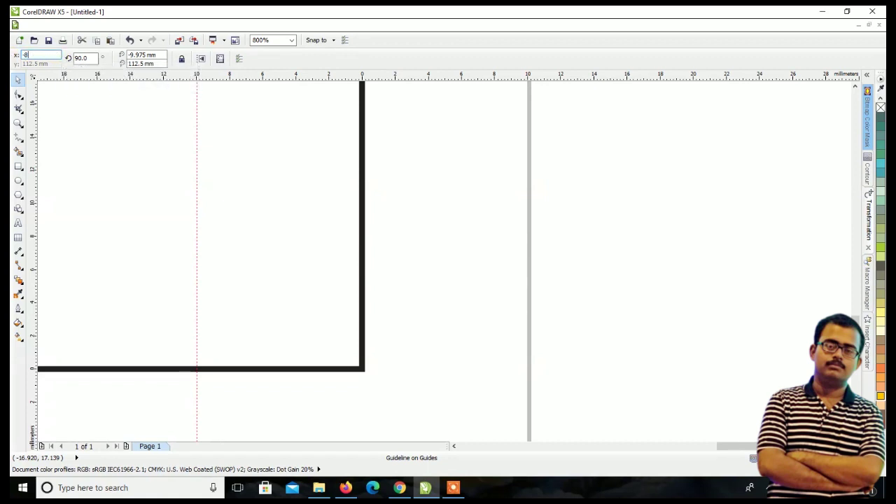
pyautogui.moveTo(178, 185); pyautogui.dragTo(163, 199)
pyautogui.doubleClick(55, 64)
pyautogui.write('8')
pyautogui.press('Return')
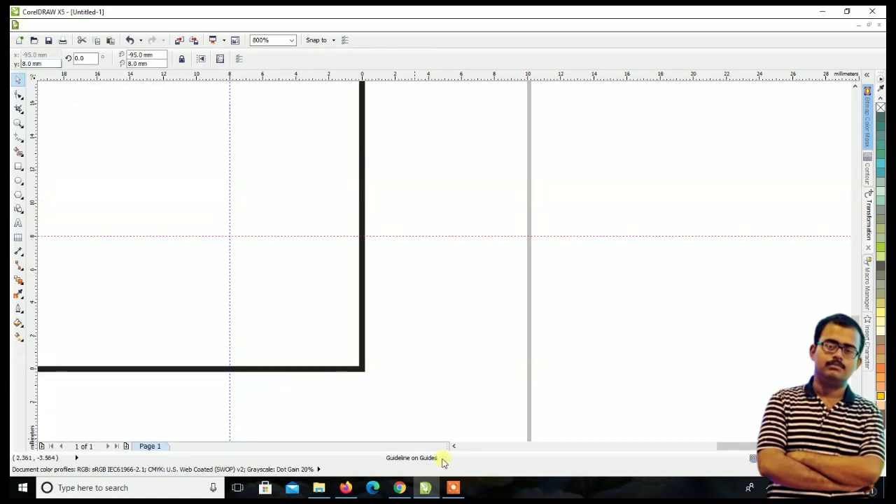
pyautogui.scroll(-3, 484, 283)
pyautogui.scroll(-1, 494, 296)
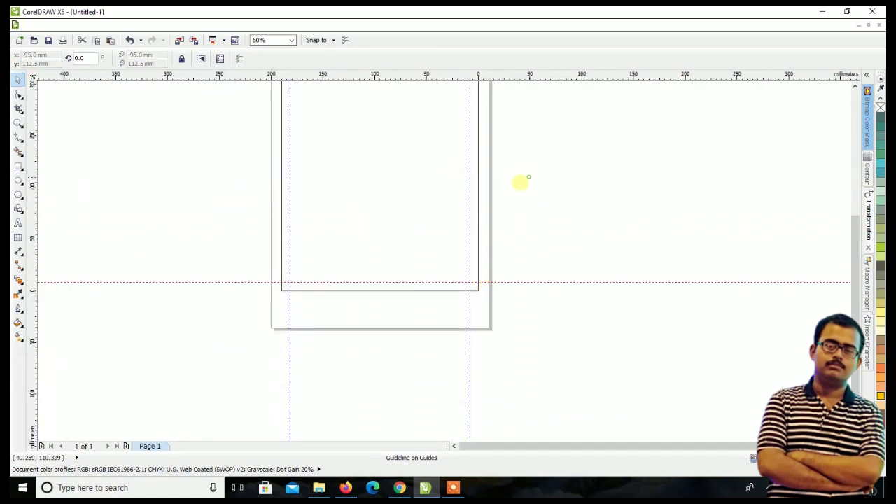
pyautogui.click(424, 202)
pyautogui.scroll(1, 428, 205)
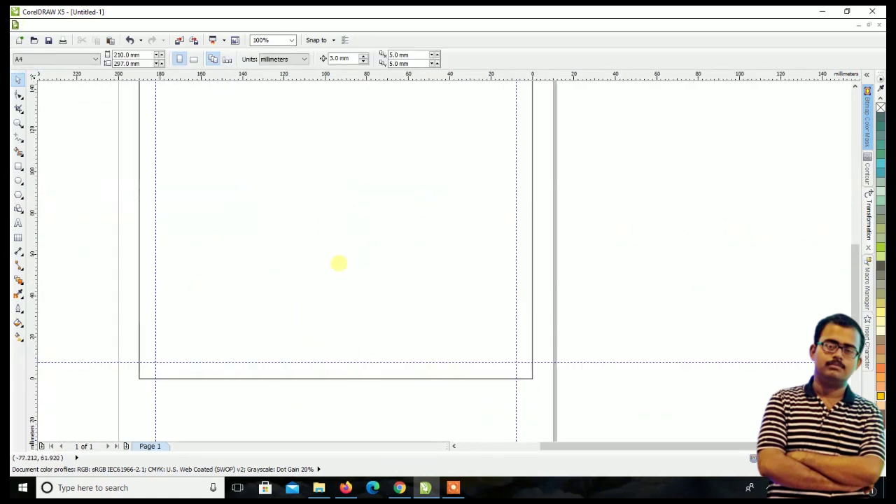
# Draw a 174.36 × 45 mm rectangle snapped to the bottom margin guides
pyautogui.click(18, 165)
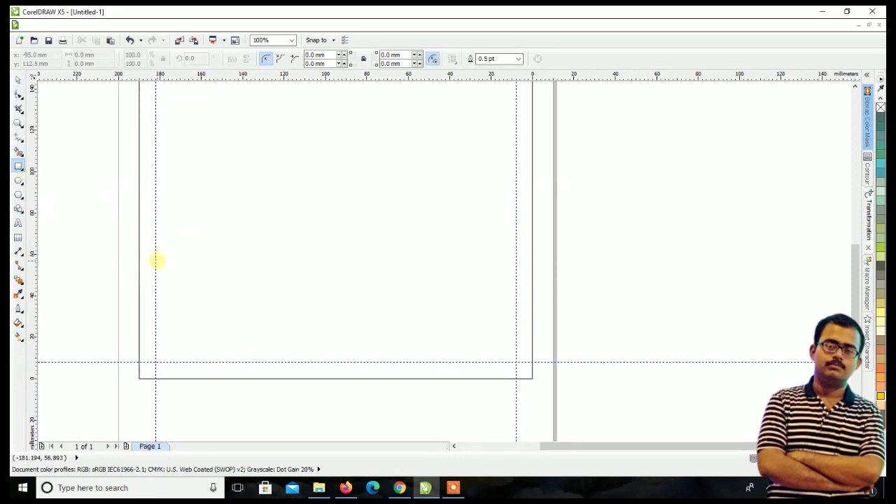
pyautogui.moveTo(156, 262); pyautogui.dragTo(513, 363)
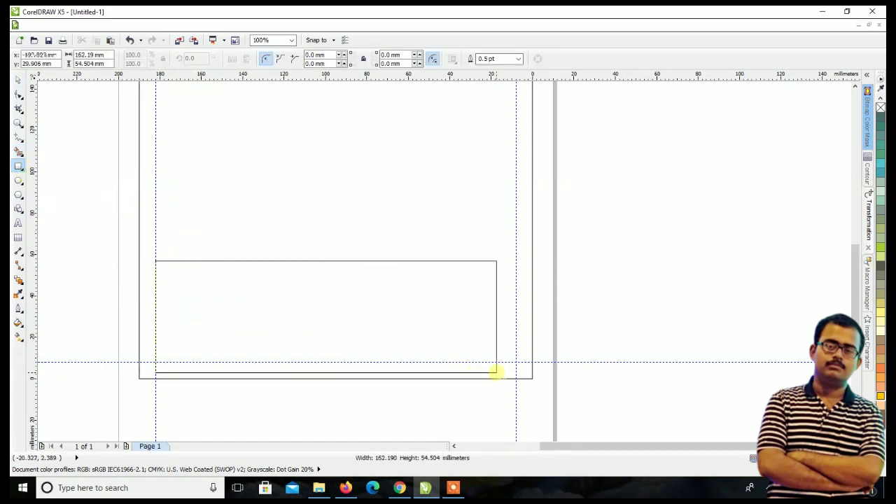
pyautogui.moveTo(513, 364); pyautogui.dragTo(517, 362)
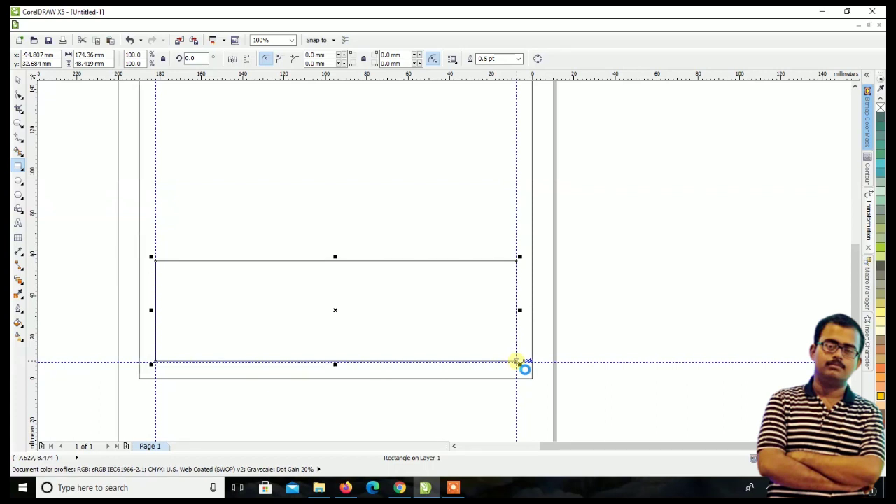
pyautogui.click(41, 54)
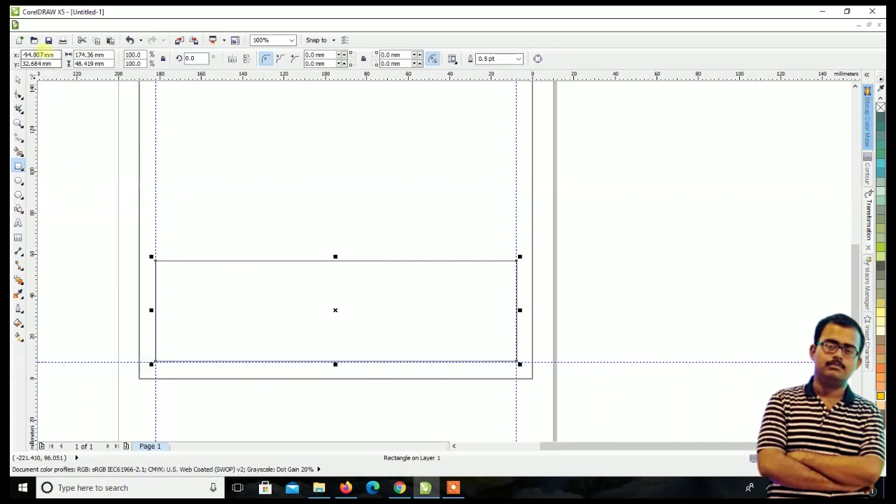
pyautogui.click(89, 63)
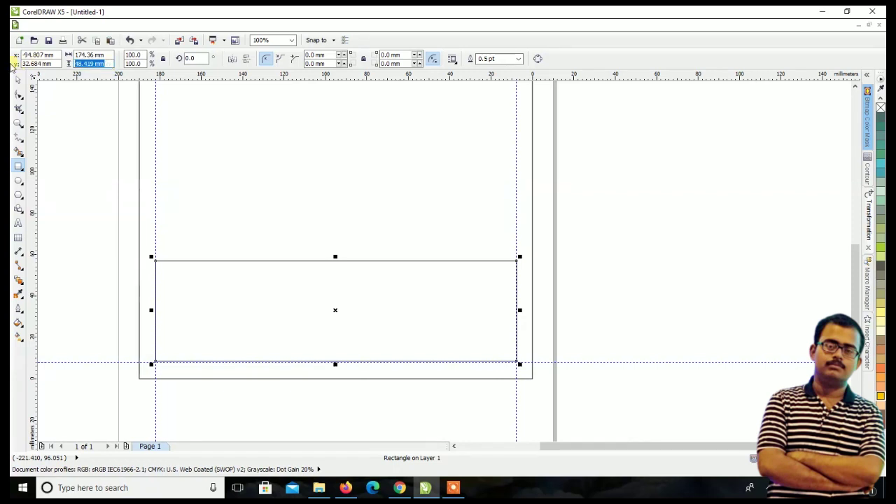
pyautogui.write('45')
pyautogui.press('Return')
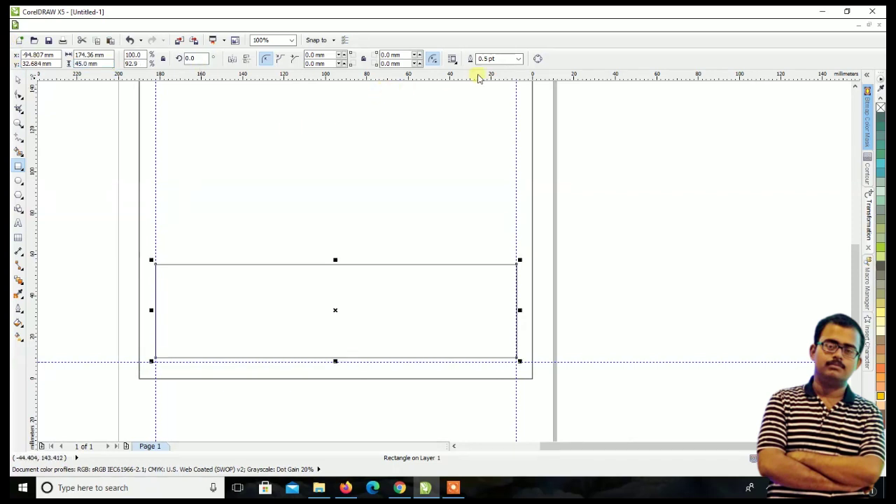
pyautogui.press('space')
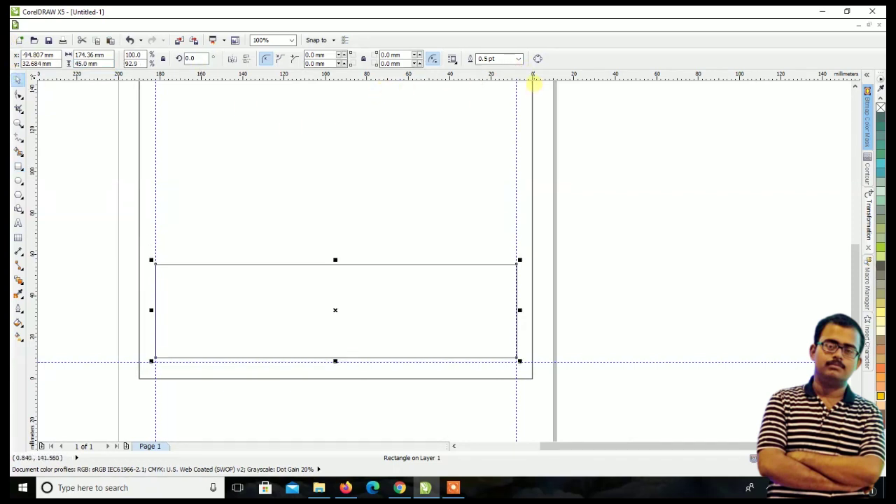
# Give the new rectangle a 3.0 pt outline
pyautogui.click(521, 59)
pyautogui.click(494, 108)
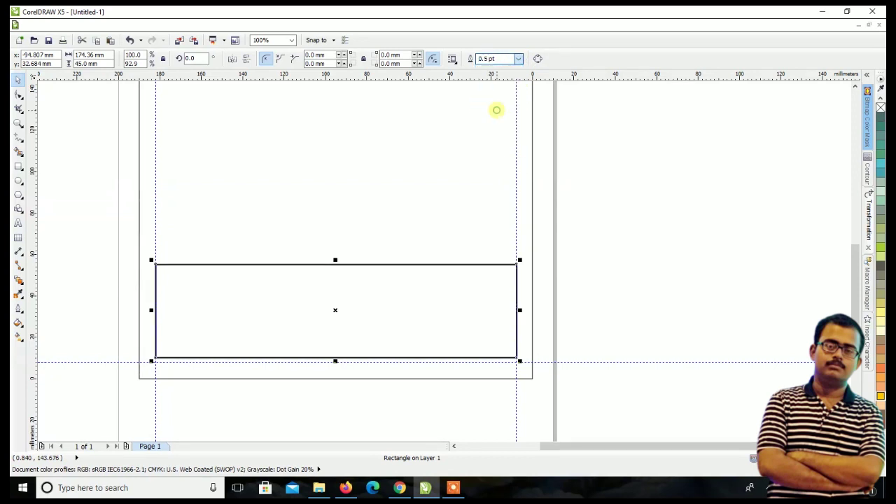
pyautogui.click(493, 59)
pyautogui.write('3')
pyautogui.press('Return')
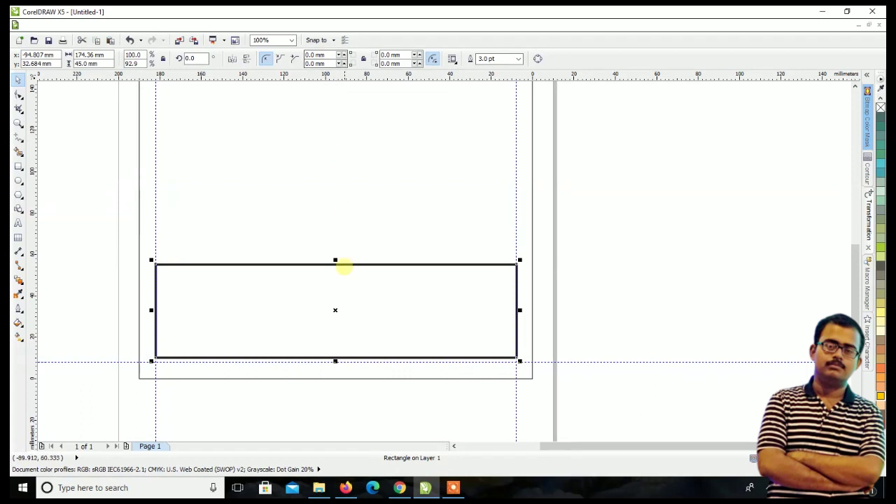
pyautogui.scroll(-1, 321, 334)
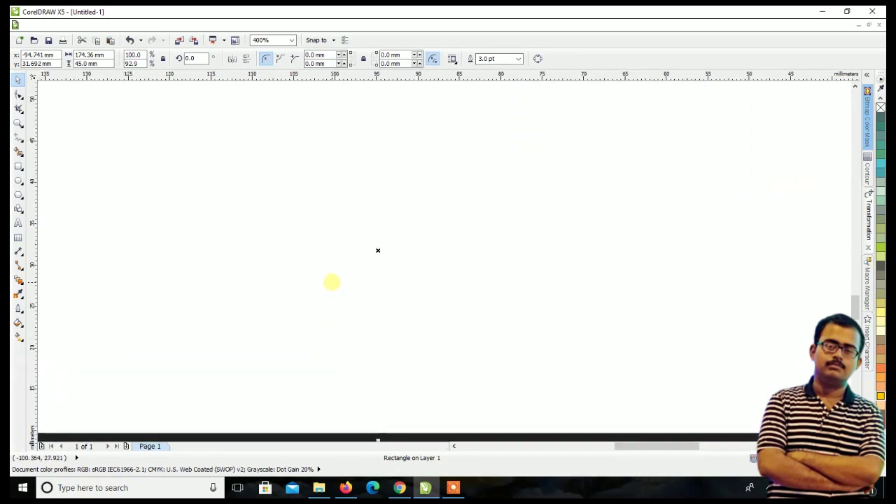
pyautogui.scroll(2, 340, 290)
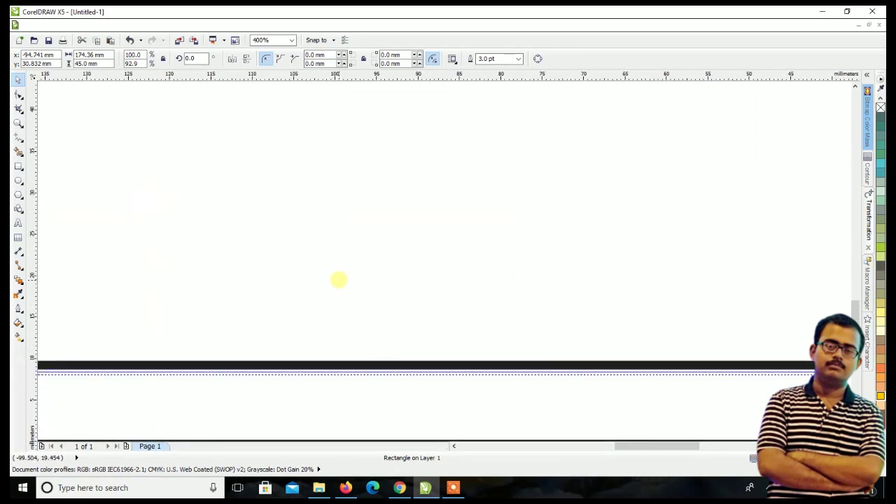
pyautogui.scroll(-2, 347, 288)
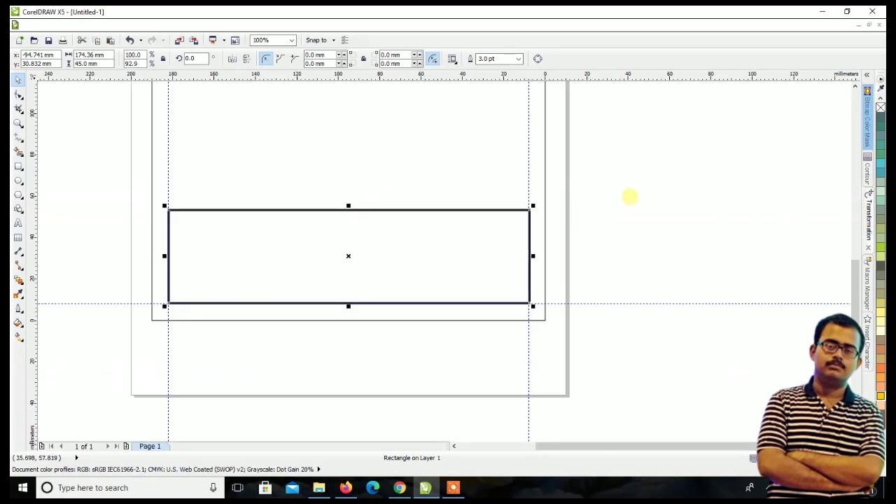
pyautogui.click(627, 198)
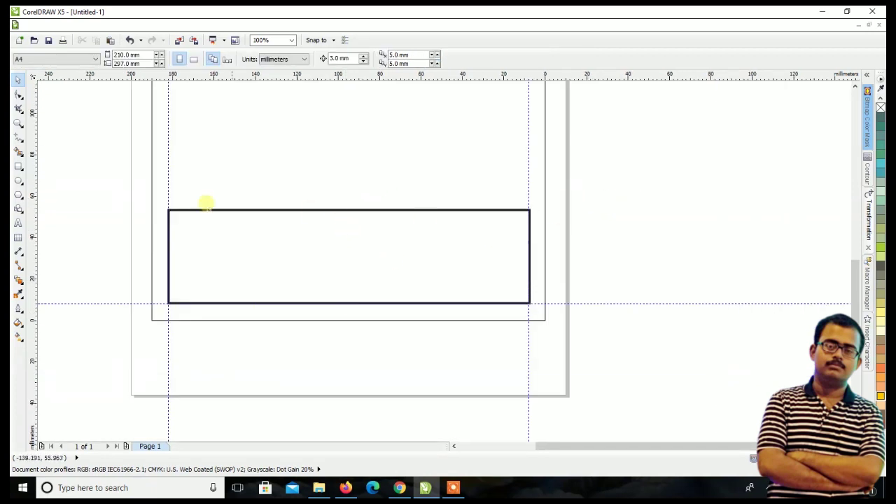
pyautogui.click(25, 141)
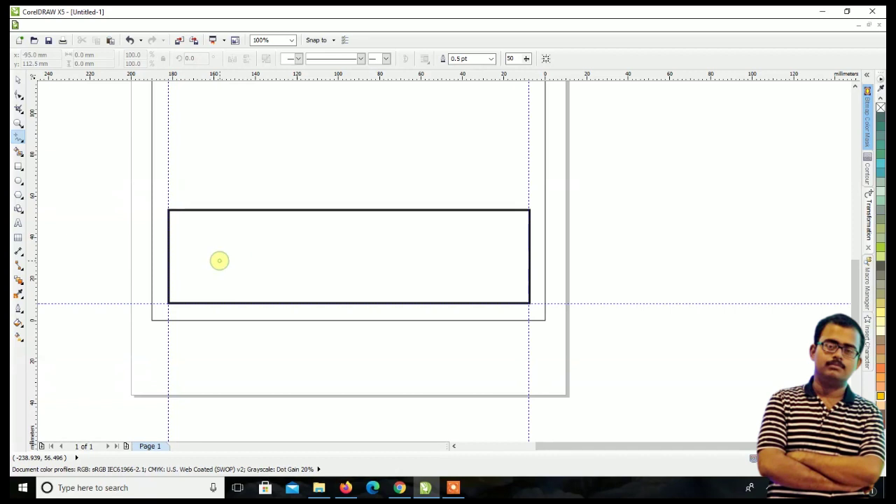
# Draw a straight horizontal line across the rectangle with the 2-Point Line tool
pyautogui.click(341, 271)
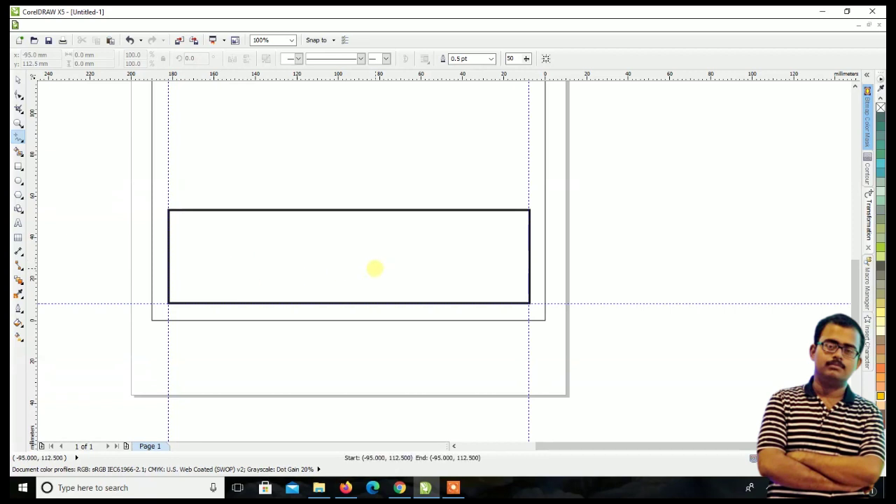
pyautogui.click(21, 139)
pyautogui.click(66, 147)
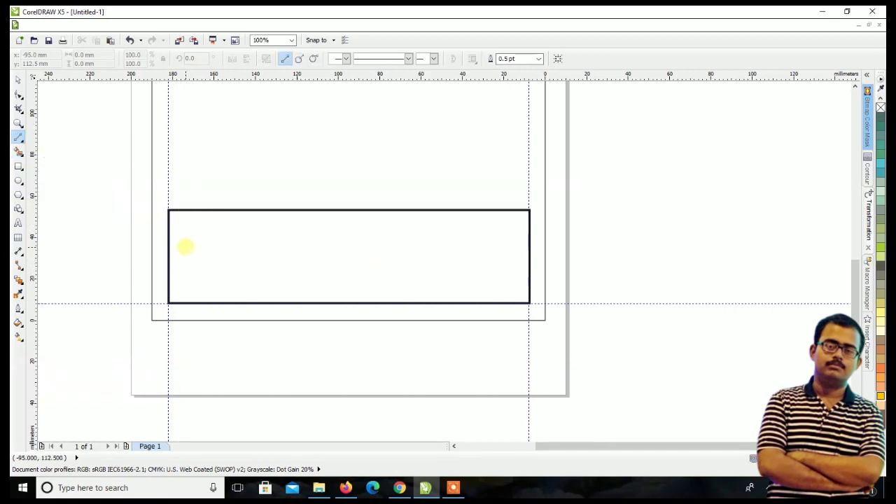
pyautogui.moveTo(186, 246); pyautogui.dragTo(558, 248)
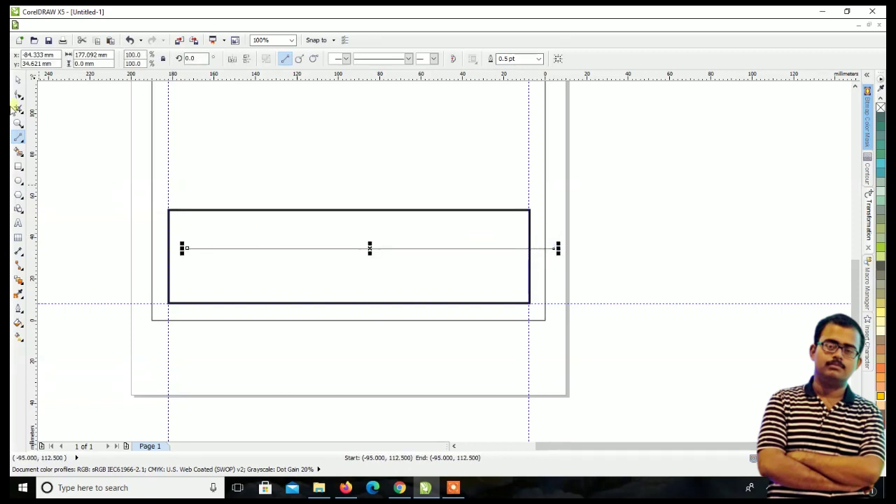
# Set both the rectangle and the horizontal line to a 2.0 pt outline
pyautogui.click(15, 78)
pyautogui.click(344, 240)
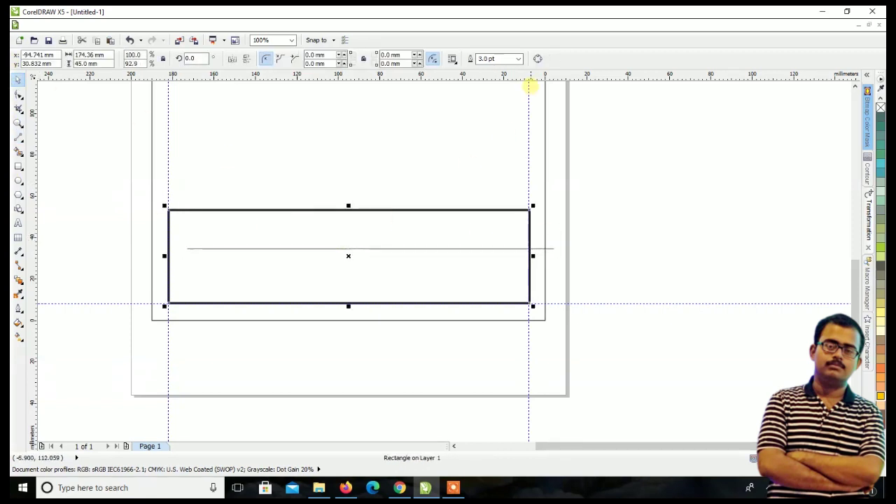
pyautogui.click(519, 59)
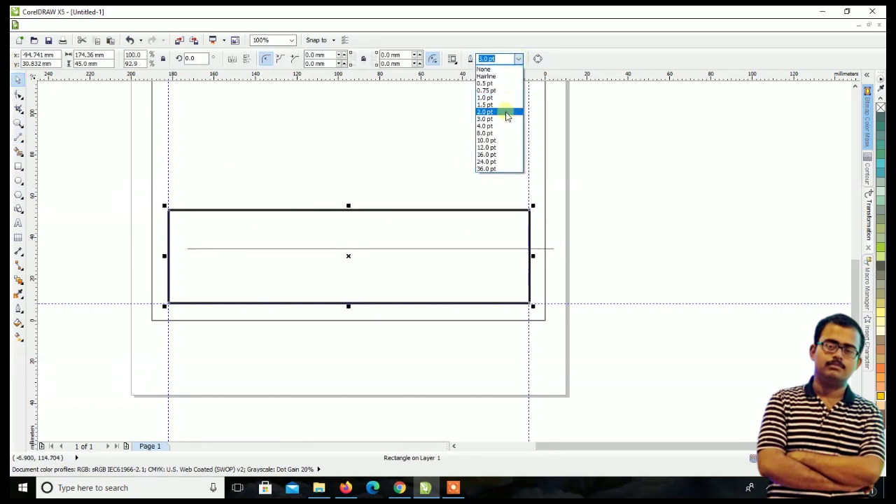
pyautogui.click(505, 112)
pyautogui.click(217, 248)
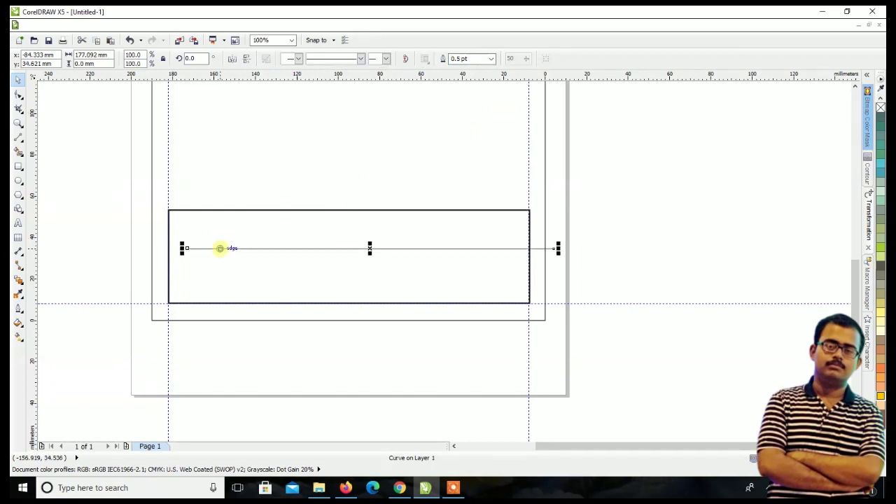
pyautogui.click(491, 59)
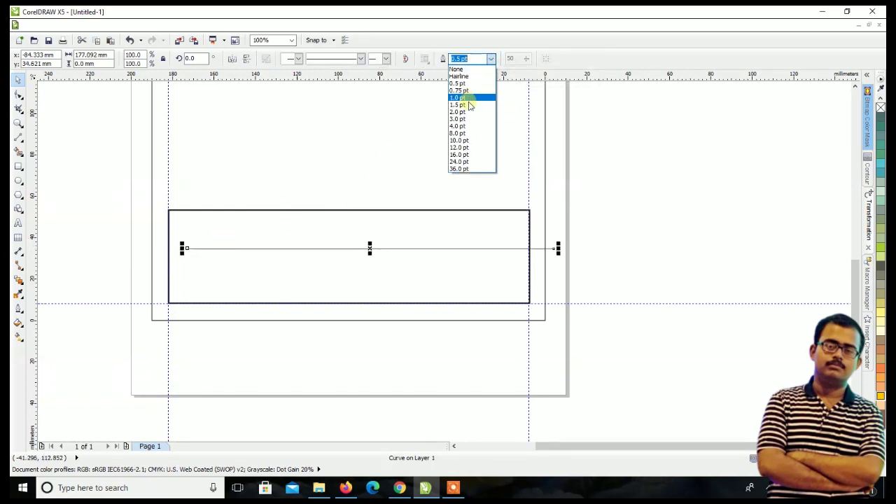
pyautogui.click(463, 112)
# Lower the horizontal line slightly and trim its right end to the rectangle
pyautogui.scroll(1, 199, 247)
pyautogui.click(198, 252)
pyautogui.moveTo(156, 268)
pyautogui.mouseDown()
pyautogui.moveTo(163, 271)
pyautogui.moveTo(160, 262)
pyautogui.mouseUp()
pyautogui.scroll(-1, 201, 258)
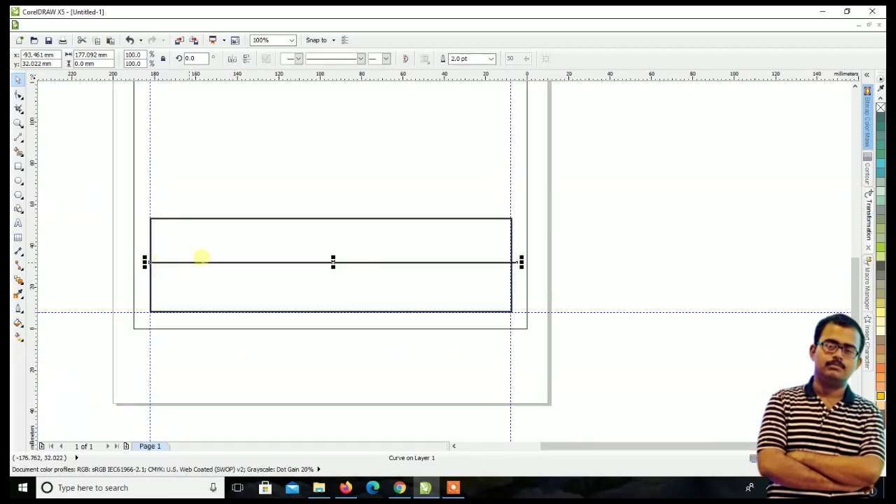
pyautogui.scroll(2, 526, 237)
pyautogui.moveTo(520, 236); pyautogui.dragTo(509, 235)
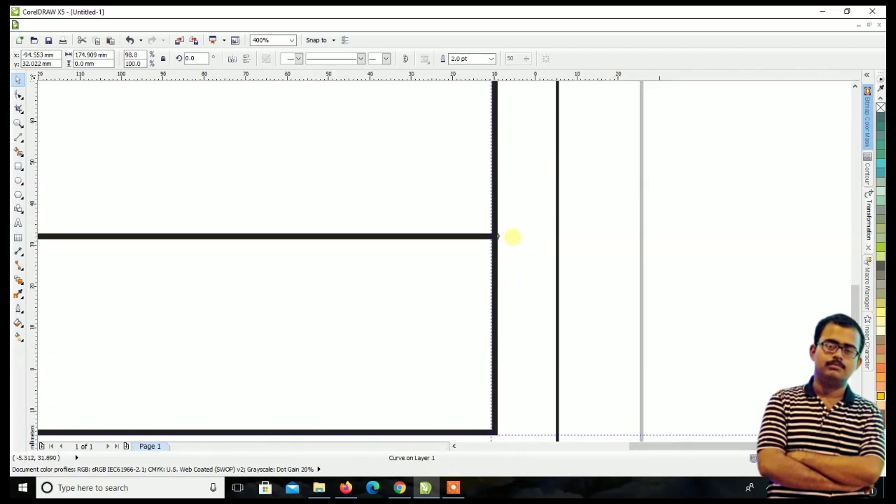
pyautogui.scroll(-2, 512, 236)
pyautogui.keyDown('shift'); pyautogui.click(470, 216); pyautogui.keyUp('shift')
pyautogui.scroll(3, 510, 238)
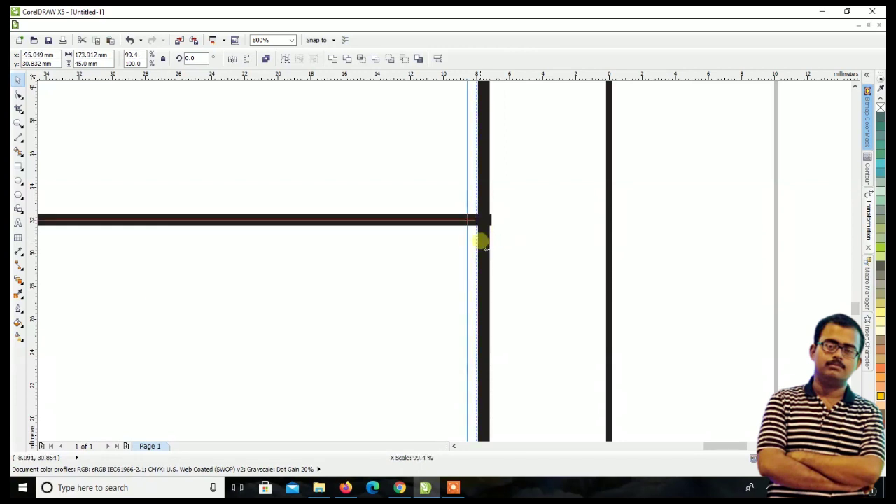
# Align the line's right end exactly with the rectangle's right edge
pyautogui.moveTo(495, 240)
pyautogui.mouseDown()
pyautogui.moveTo(481, 240)
pyautogui.moveTo(467, 262)
pyautogui.mouseUp()
pyautogui.scroll(2, 490, 240)
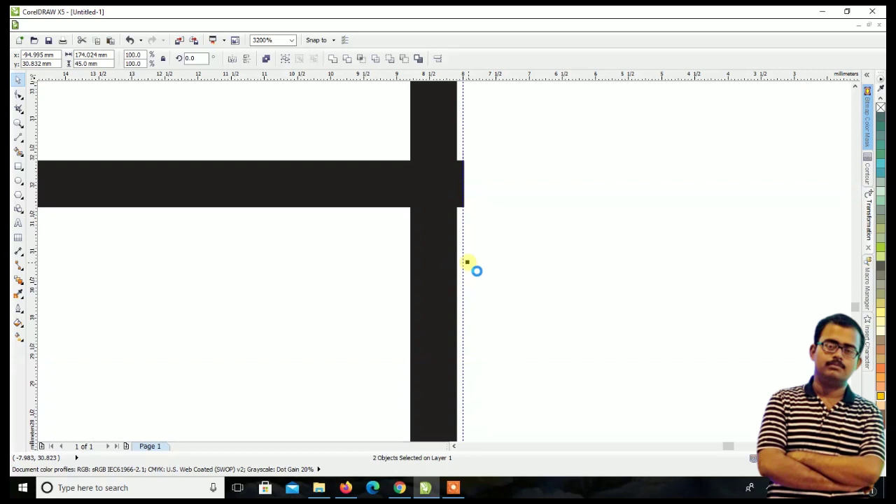
pyautogui.scroll(-5, 468, 262)
pyautogui.click(521, 230)
pyautogui.click(444, 242)
pyautogui.scroll(3, 472, 252)
pyautogui.scroll(3, 483, 245)
pyautogui.moveTo(491, 235); pyautogui.dragTo(459, 236)
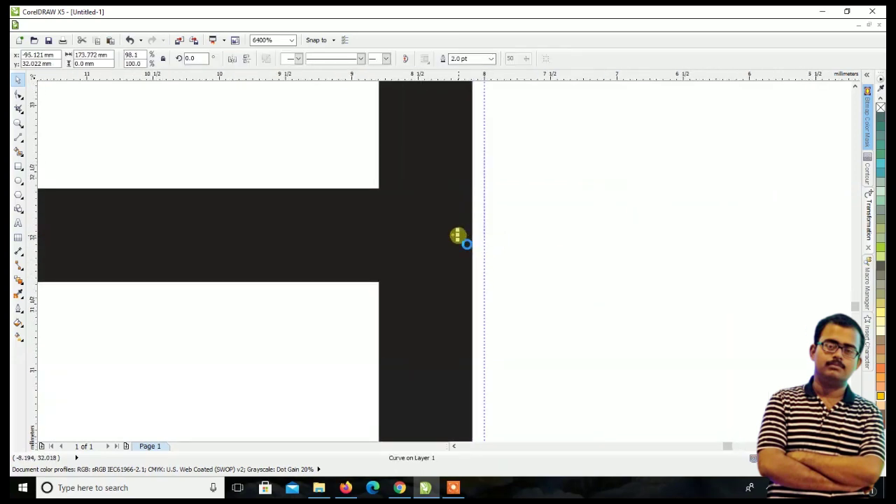
pyautogui.keyDown('shift'); pyautogui.click(461, 308); pyautogui.keyUp('shift')
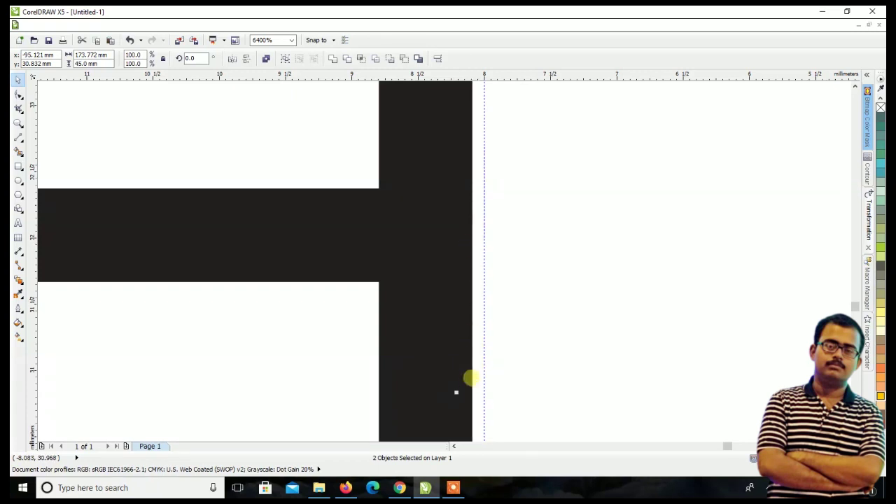
pyautogui.moveTo(457, 393); pyautogui.dragTo(466, 402)
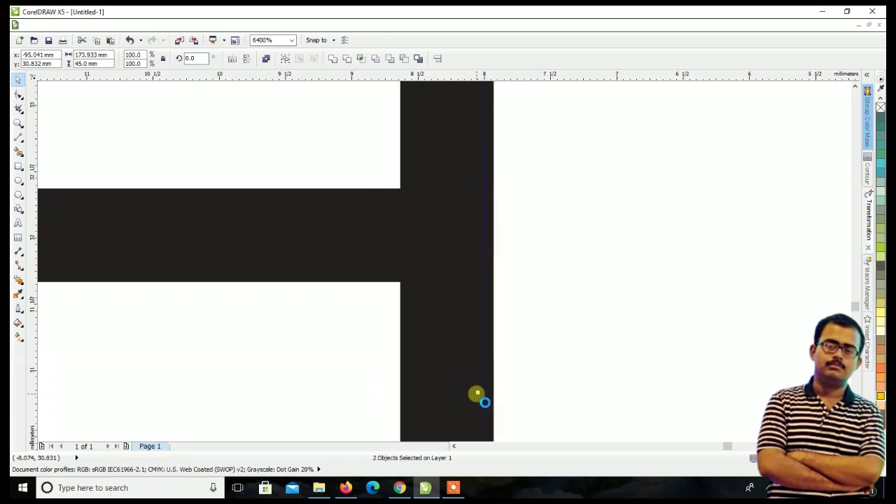
# Snap the line's left end to the rectangle's left edge
pyautogui.scroll(-6, 465, 268)
pyautogui.scroll(3, 91, 265)
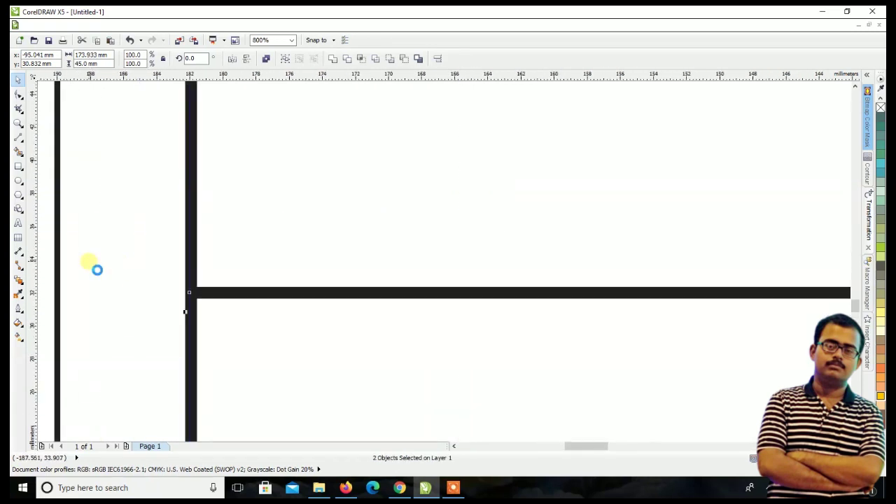
pyautogui.scroll(2, 182, 308)
pyautogui.moveTo(237, 373); pyautogui.dragTo(250, 374)
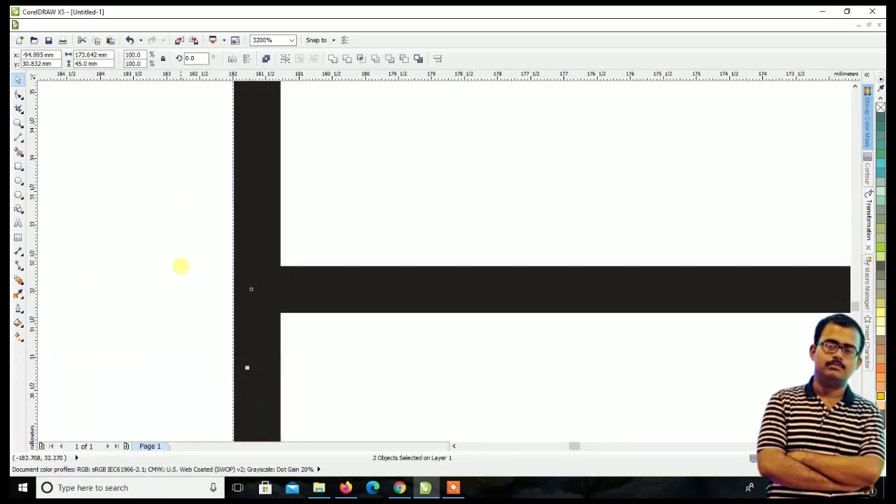
pyautogui.scroll(-6, 188, 274)
pyautogui.click(280, 354)
pyautogui.scroll(2, 230, 236)
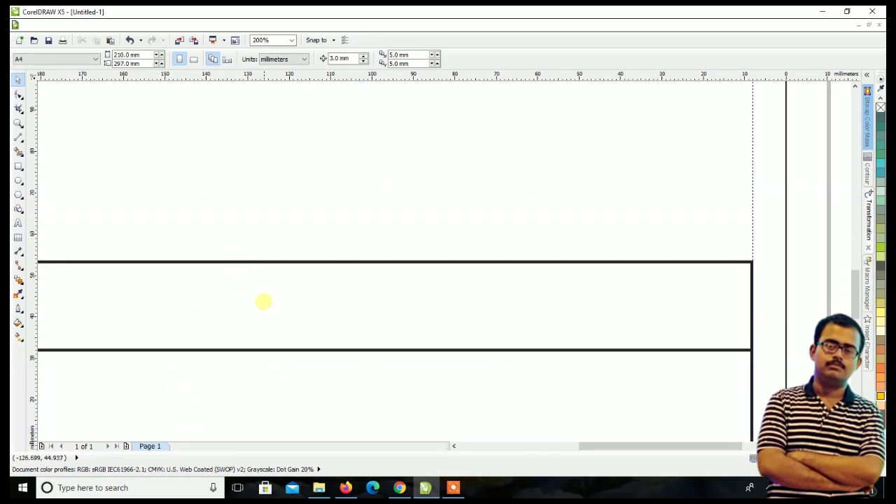
# Vertically centre the dividing line on the rectangle using Align and Distribute
pyautogui.click(276, 348)
pyautogui.keyDown('shift'); pyautogui.click(296, 306); pyautogui.keyUp('shift')
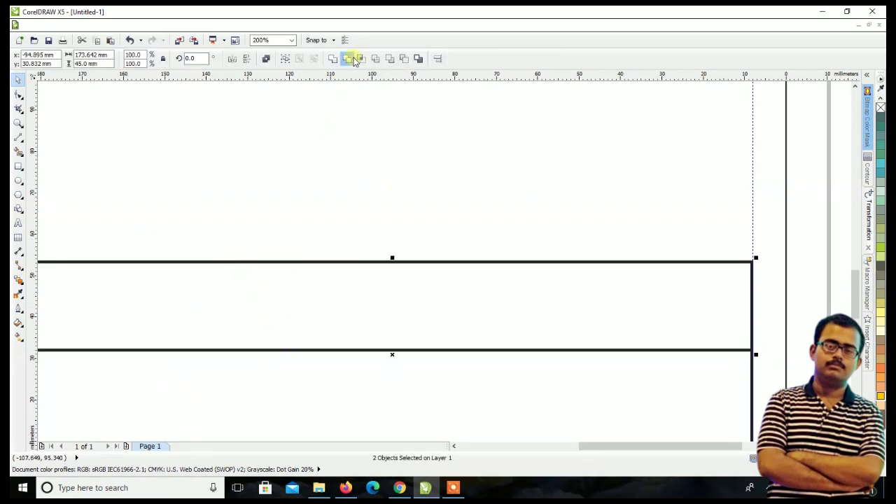
pyautogui.click(440, 62)
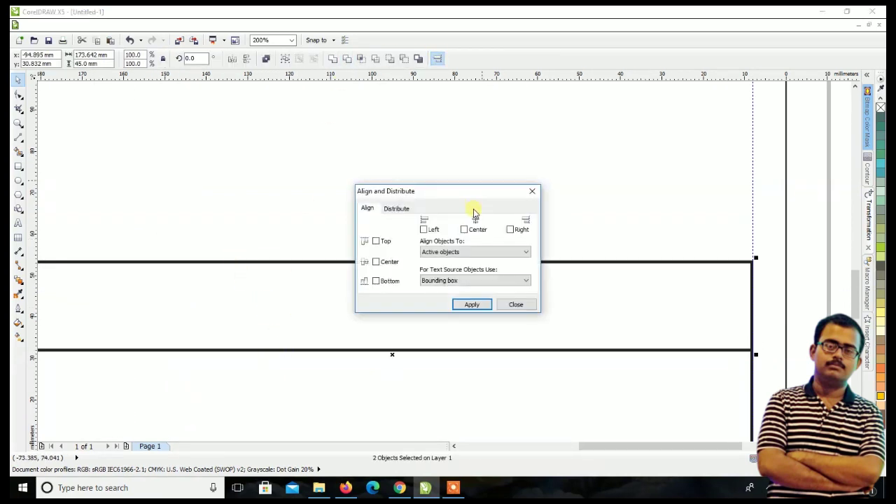
pyautogui.click(390, 261)
pyautogui.click(473, 305)
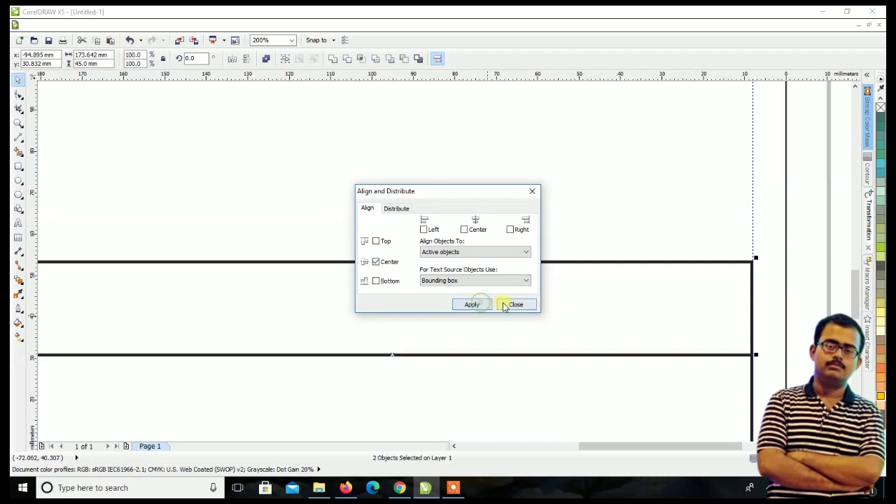
pyautogui.click(515, 305)
pyautogui.scroll(-3, 440, 231)
pyautogui.click(535, 269)
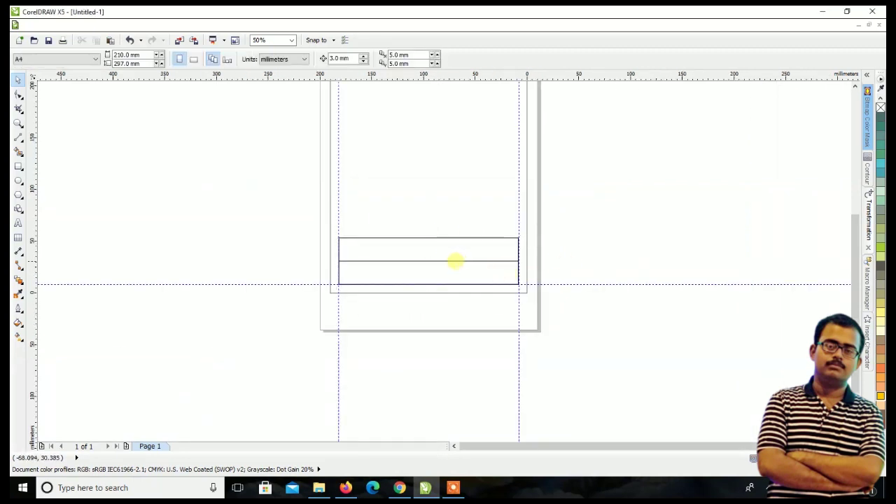
pyautogui.scroll(2, 451, 262)
# Resize a rectangle to a third of its width and park it off the page
pyautogui.click(451, 260)
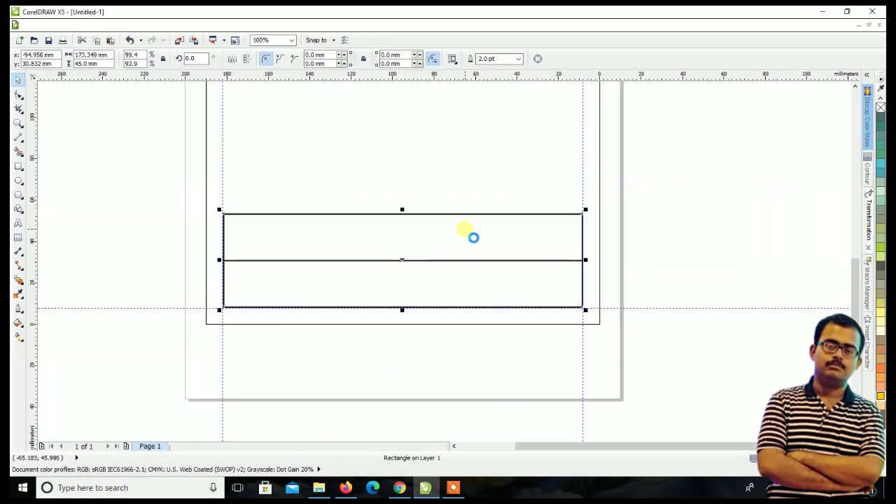
pyautogui.click(110, 55)
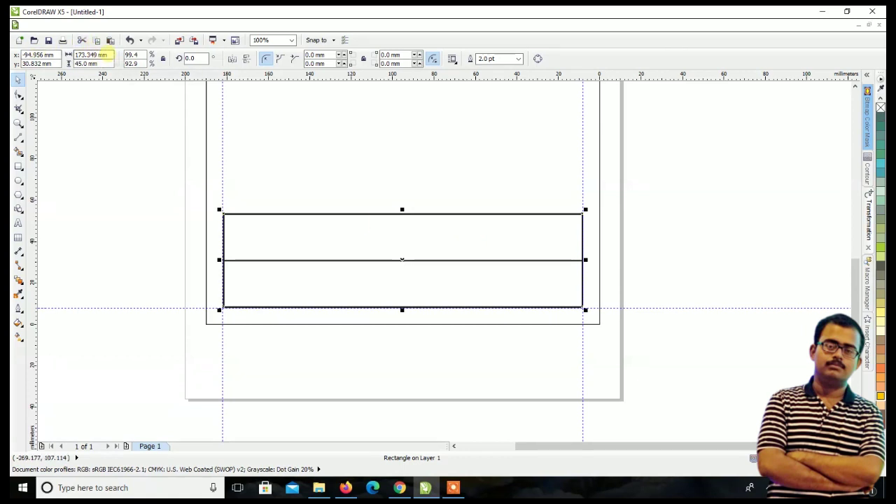
pyautogui.write('/3')
pyautogui.press('Return')
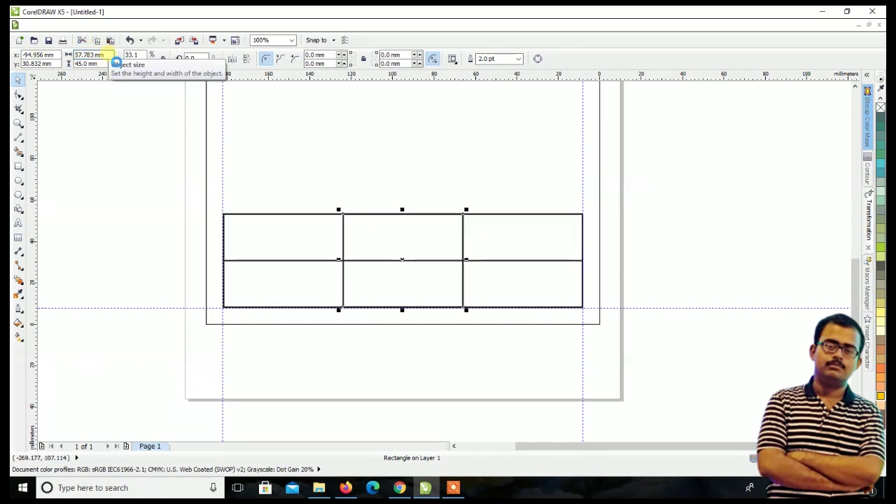
pyautogui.moveTo(392, 242); pyautogui.dragTo(689, 205)
# Set the dividing line to 57 mm and rotate it to vertical
pyautogui.click(450, 262)
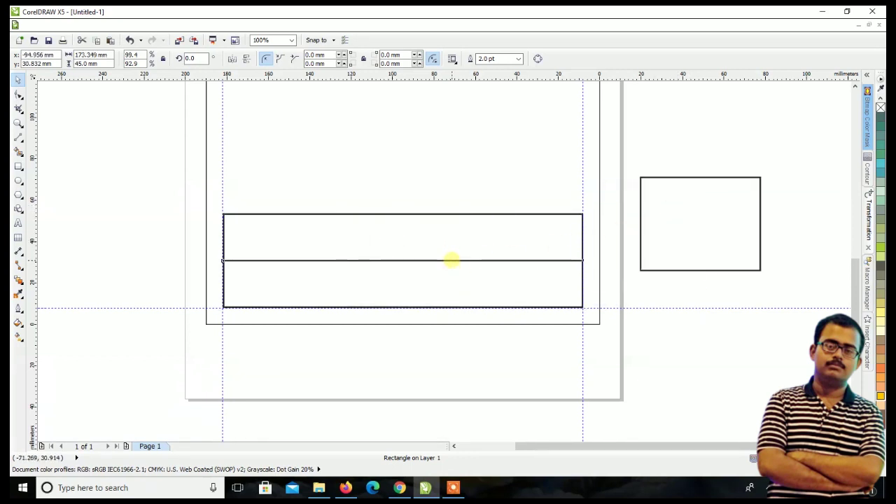
pyautogui.click(452, 260)
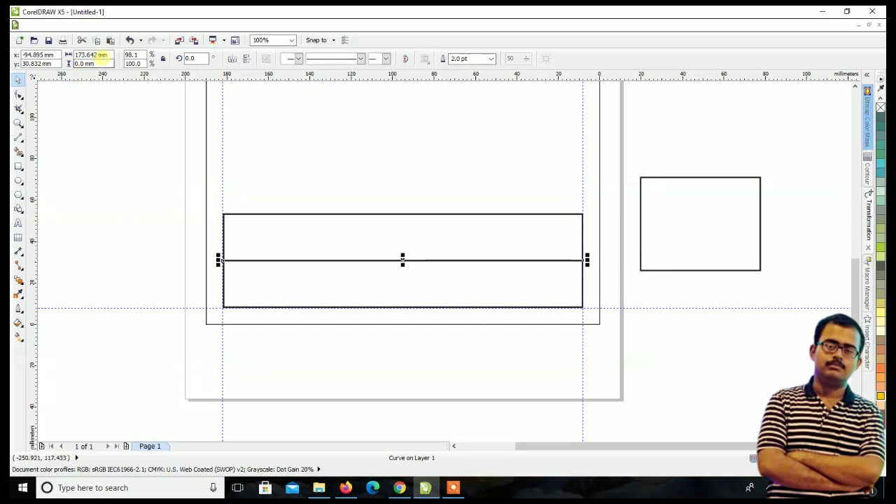
pyautogui.moveTo(106, 55); pyautogui.dragTo(81, 55)
pyautogui.write('57')
pyautogui.press('Return')
pyautogui.click(193, 58)
pyautogui.write('0')
pyautogui.press('Return')
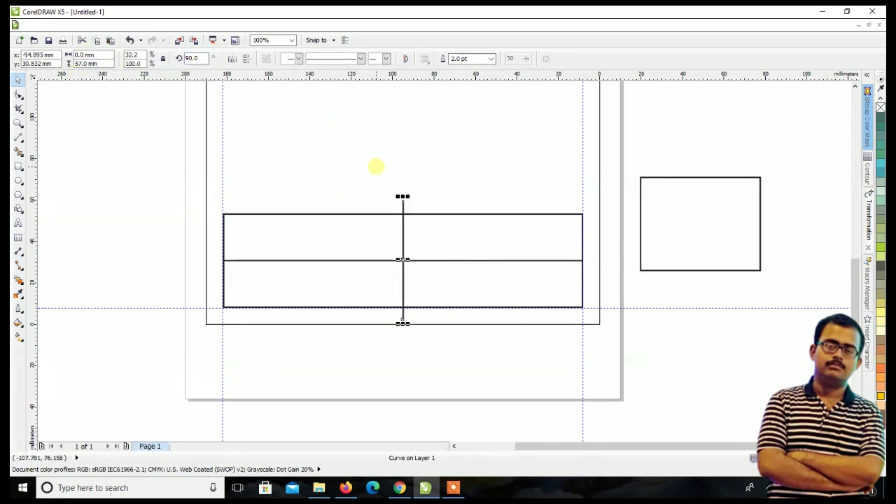
# Set the vertical divider's height to 45 mm
pyautogui.click(84, 63)
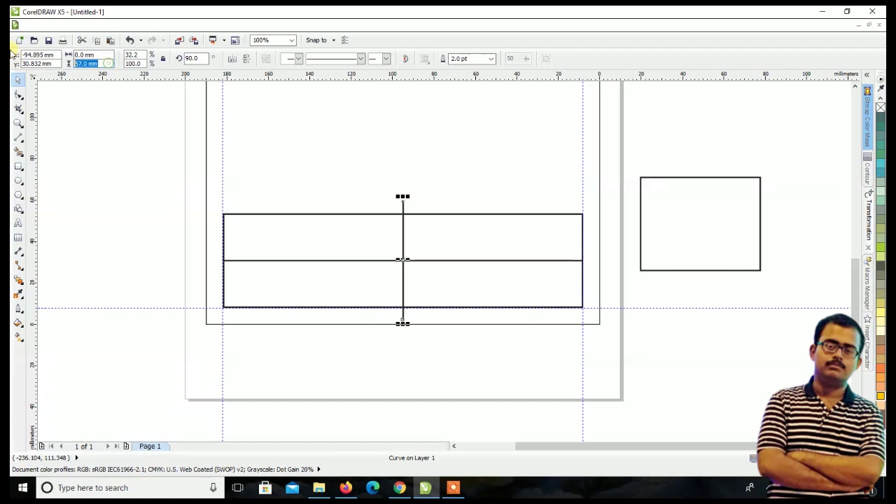
pyautogui.write('50')
pyautogui.press('Return')
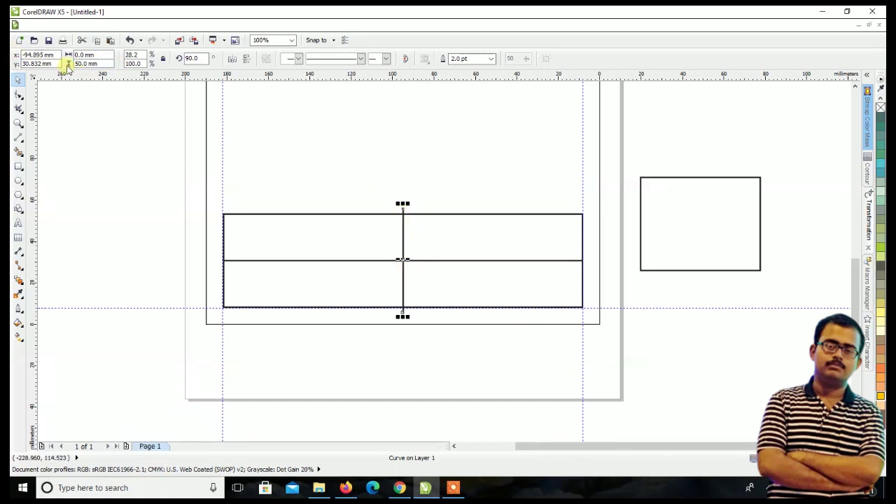
pyautogui.click(105, 63)
pyautogui.write('5')
pyautogui.press('Return')
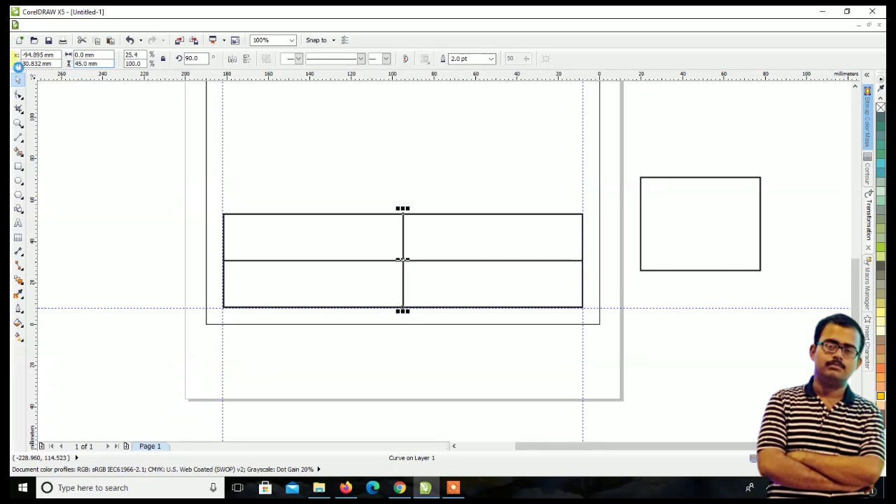
pyautogui.click(640, 188)
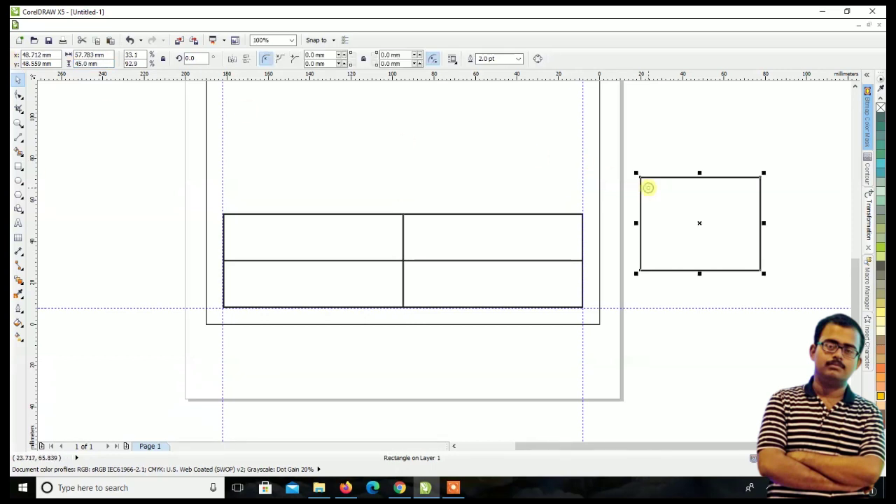
# Set nudge to 3.0 mm, add a second vertical divider, and delete the spare square
pyautogui.click(105, 55)
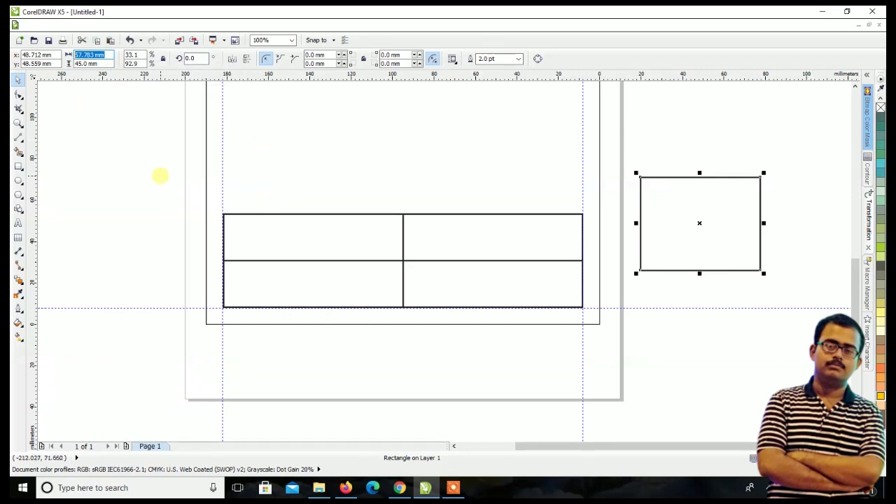
pyautogui.click(160, 176)
pyautogui.click(343, 58)
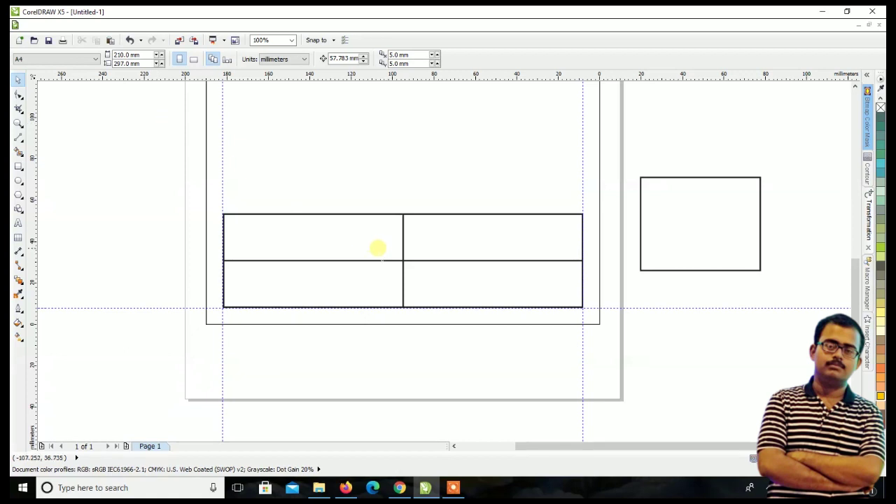
pyautogui.moveTo(403, 242); pyautogui.dragTo(587, 260)
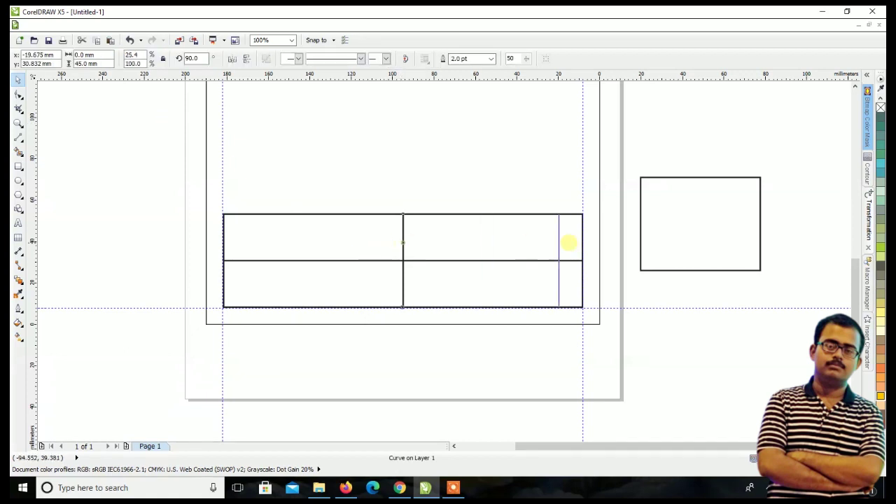
pyautogui.click(634, 287)
pyautogui.hotkey('ctrl', 'z')
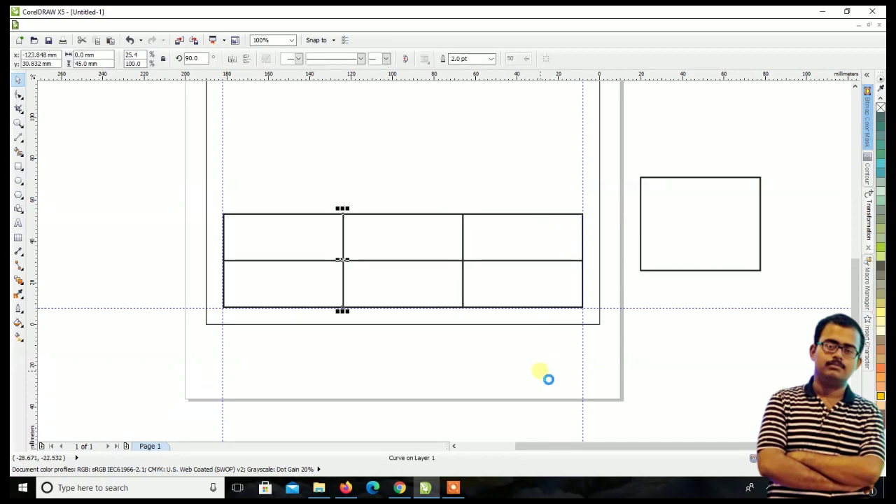
pyautogui.click(695, 244)
pyautogui.press('Delete')
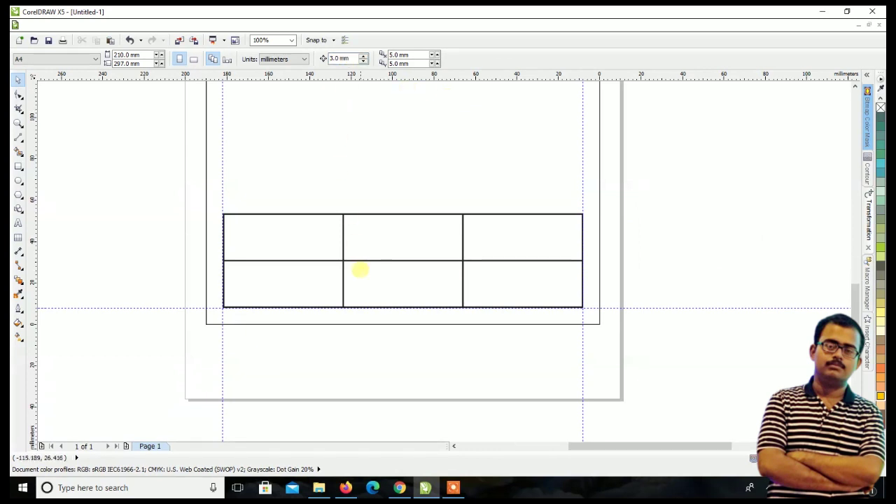
# Draw a small square near the left line intersection and fill it black
pyautogui.scroll(2, 360, 268)
pyautogui.scroll(1, 326, 232)
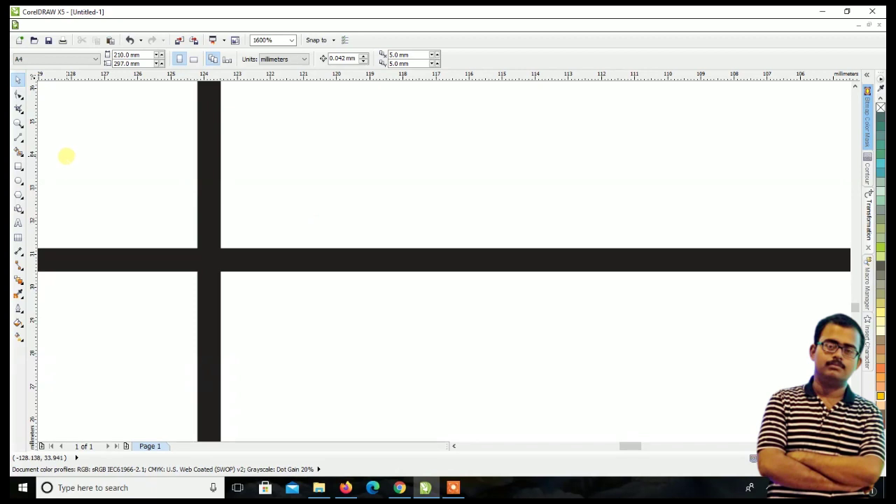
pyautogui.click(22, 175)
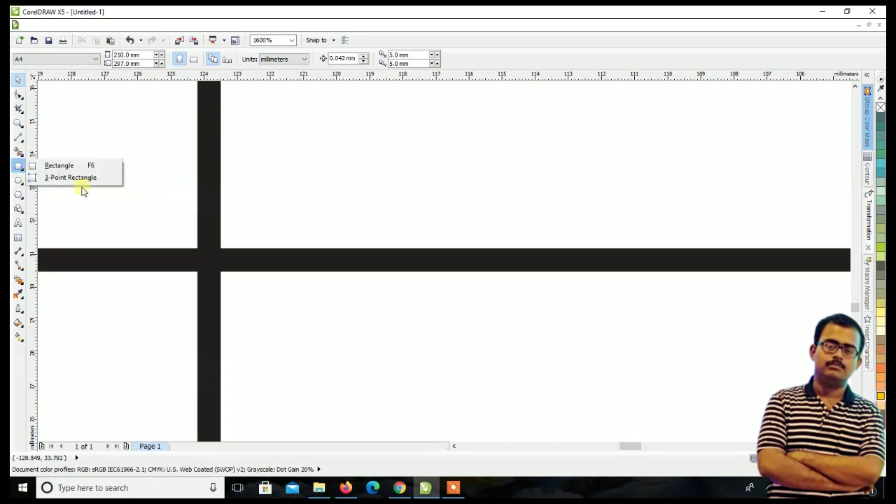
pyautogui.click(52, 164)
pyautogui.moveTo(129, 196); pyautogui.dragTo(212, 281)
pyautogui.click(18, 80)
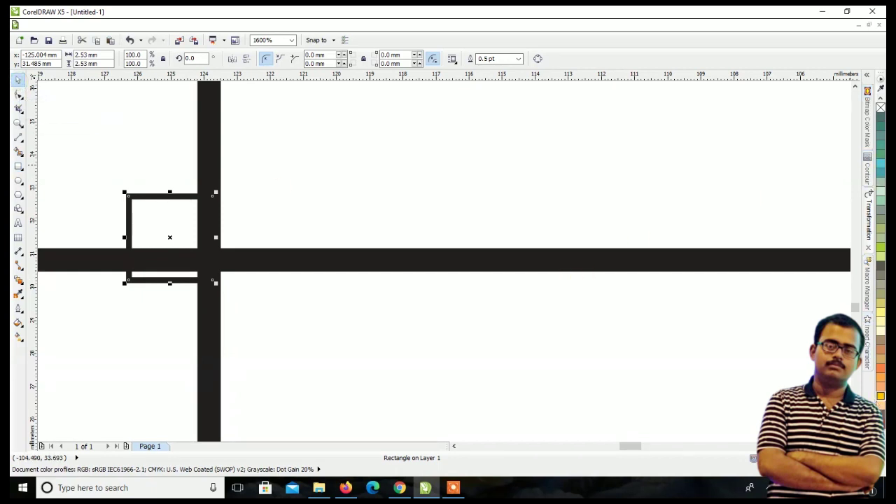
pyautogui.click(881, 420)
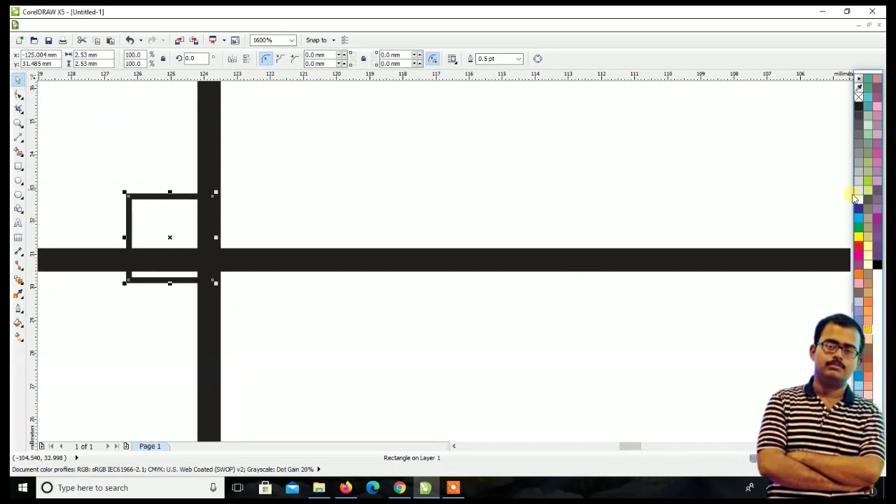
pyautogui.click(857, 106)
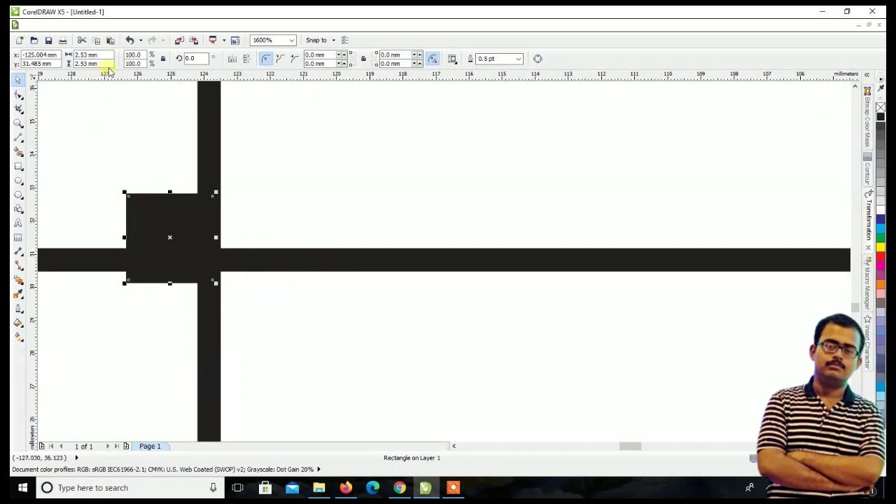
# Rotate the square 45° and centre the diamond on the intersection
pyautogui.doubleClick(191, 58)
pyautogui.write('5')
pyautogui.click(105, 60)
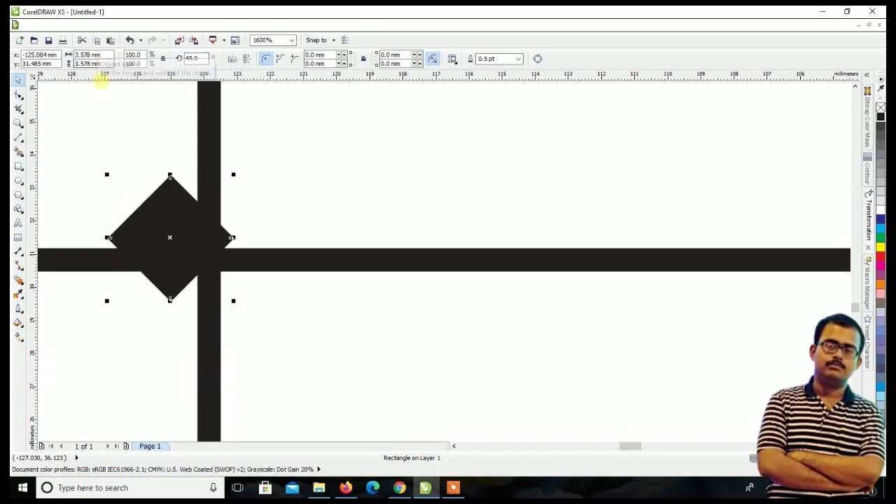
pyautogui.click(180, 240)
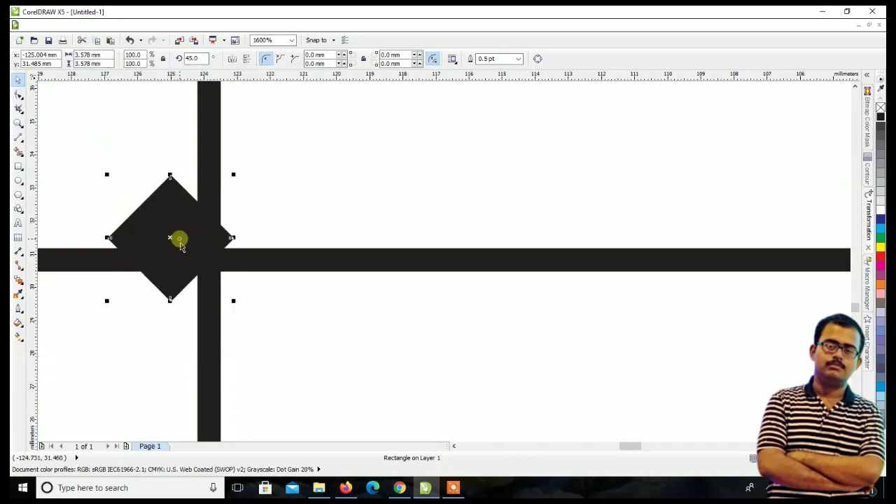
pyautogui.moveTo(181, 242); pyautogui.dragTo(215, 248)
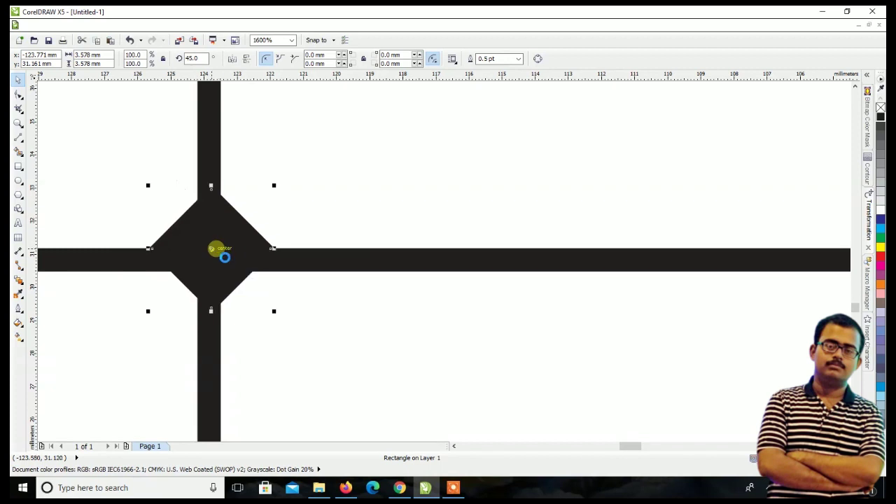
pyautogui.scroll(-3, 224, 257)
pyautogui.scroll(-2, 222, 255)
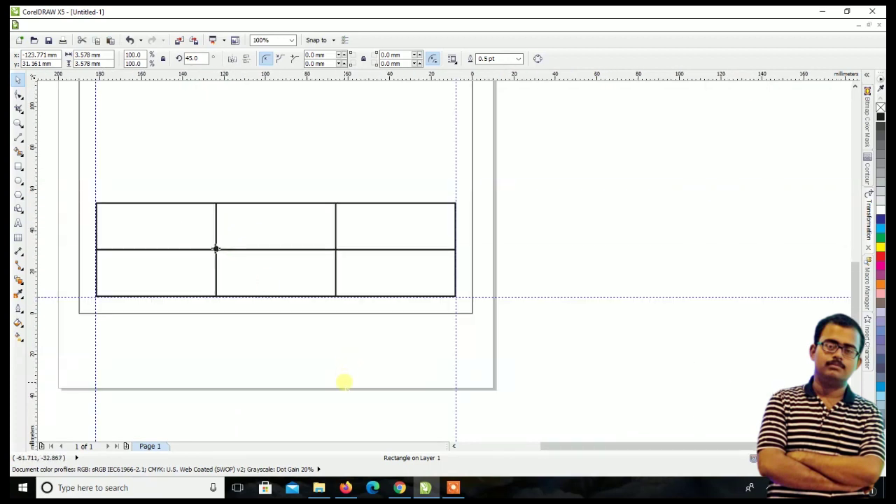
pyautogui.click(343, 382)
pyautogui.scroll(3, 215, 250)
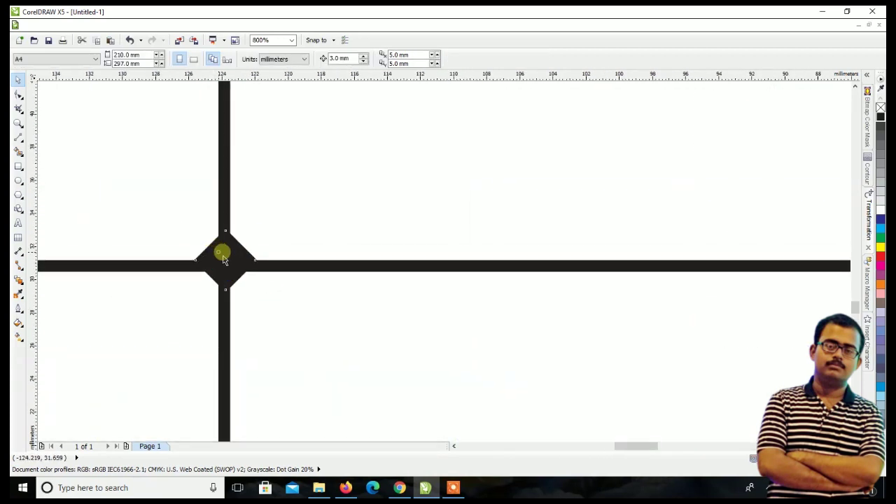
pyautogui.click(223, 259)
pyautogui.moveTo(256, 225); pyautogui.dragTo(271, 213)
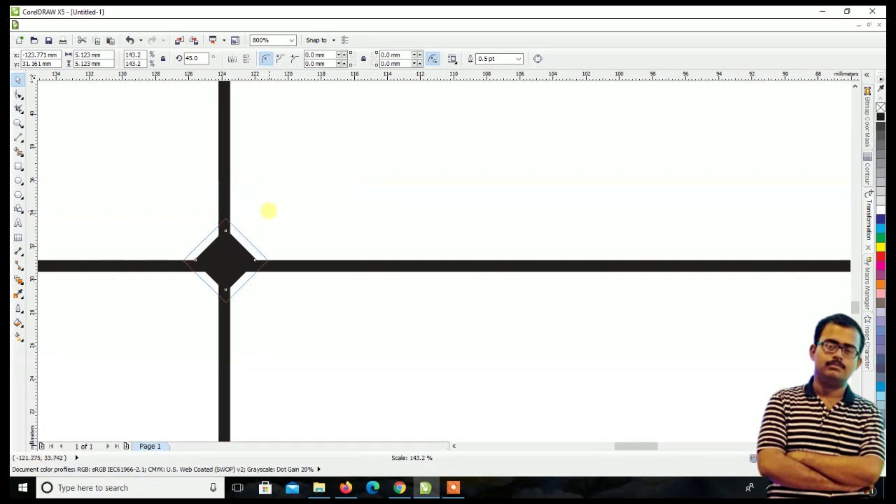
pyautogui.scroll(-1, 273, 214)
pyautogui.scroll(-1, 266, 220)
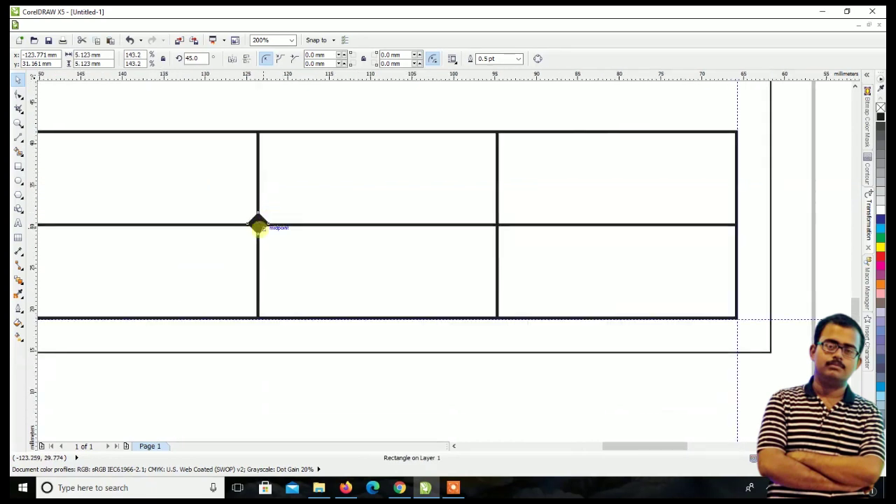
pyautogui.scroll(4, 260, 222)
pyautogui.moveTo(273, 153); pyautogui.dragTo(275, 168)
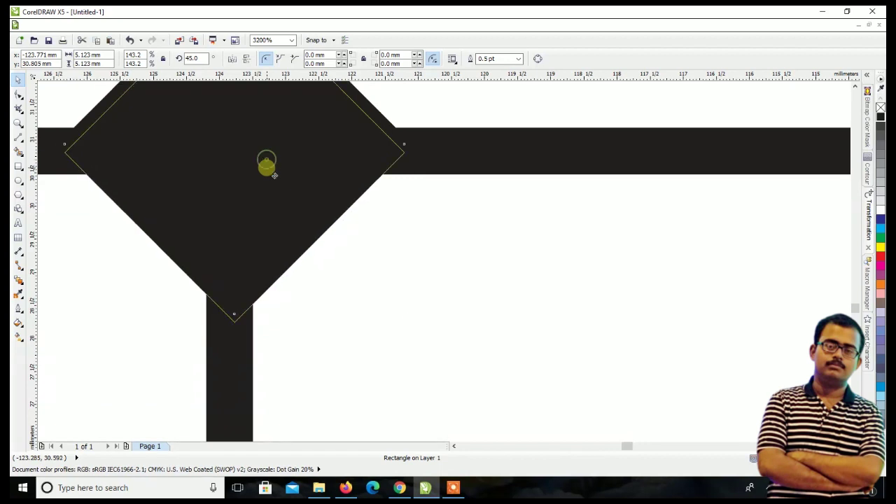
pyautogui.moveTo(276, 169); pyautogui.dragTo(275, 177)
pyautogui.scroll(-2, 275, 177)
pyautogui.scroll(-2, 275, 177)
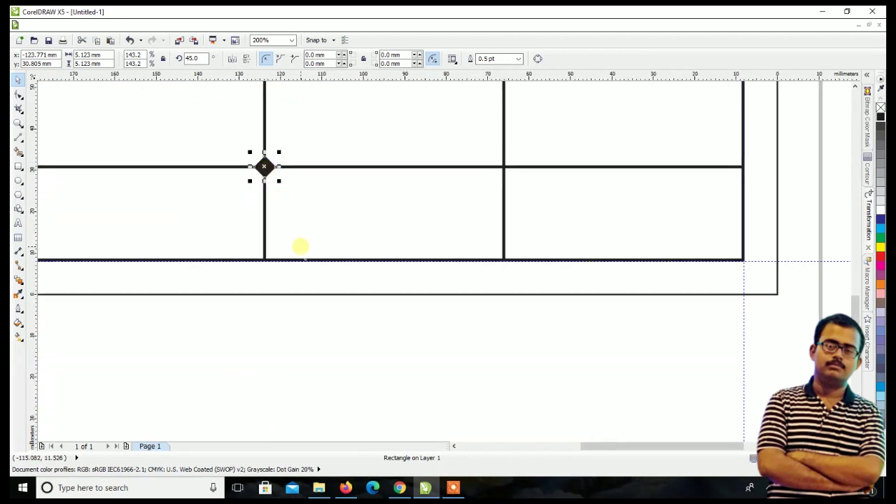
pyautogui.scroll(-1, 300, 246)
pyautogui.scroll(1, 400, 189)
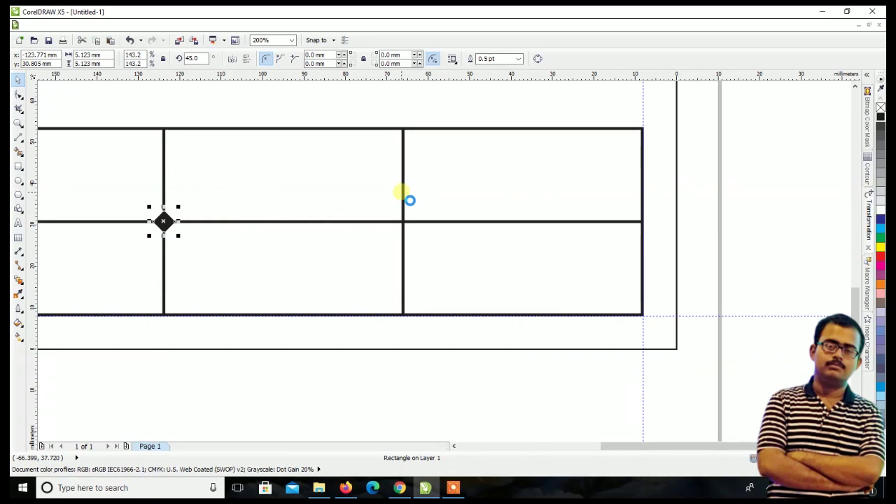
pyautogui.hotkey('ctrl', 'd')
pyautogui.press('Right')
pyautogui.press('Right')
pyautogui.press('Right')
pyautogui.press('Right')
pyautogui.press('Right')
pyautogui.press('Right')
pyautogui.press('Right')
pyautogui.press('Right')
pyautogui.press('Right')
pyautogui.press('Right')
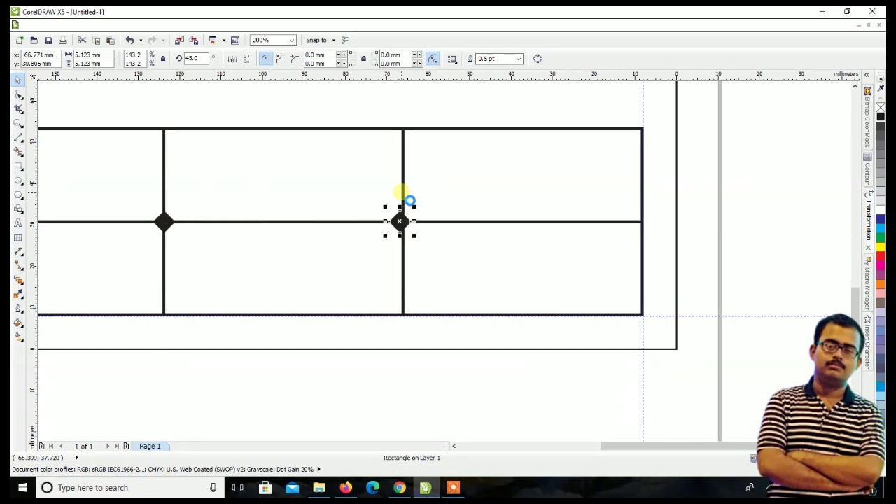
pyautogui.press('Right')
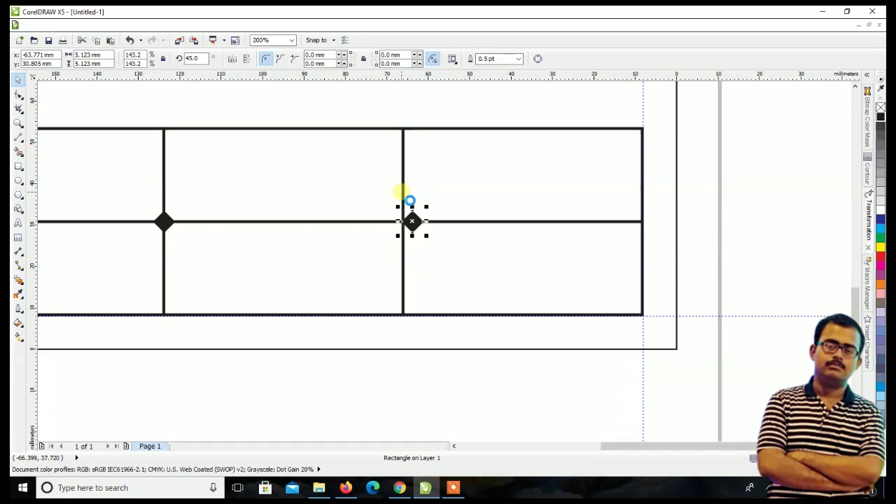
pyautogui.scroll(3, 417, 208)
pyautogui.scroll(1, 420, 214)
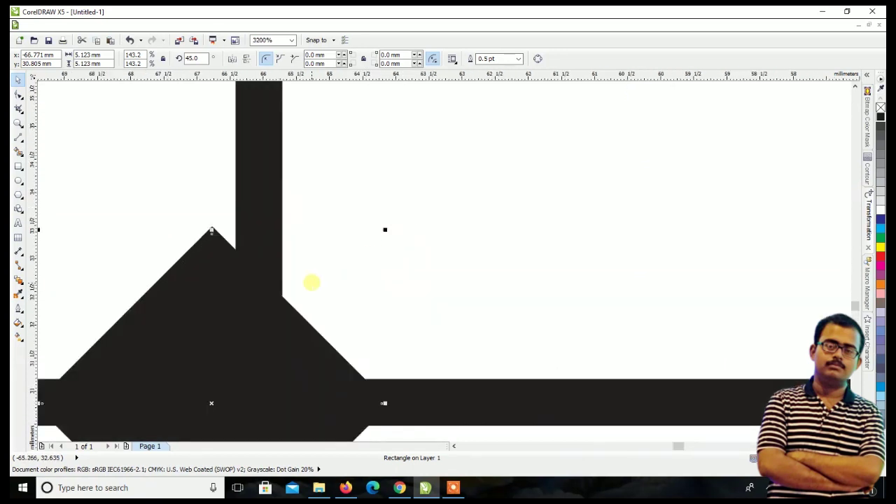
pyautogui.press('Right')
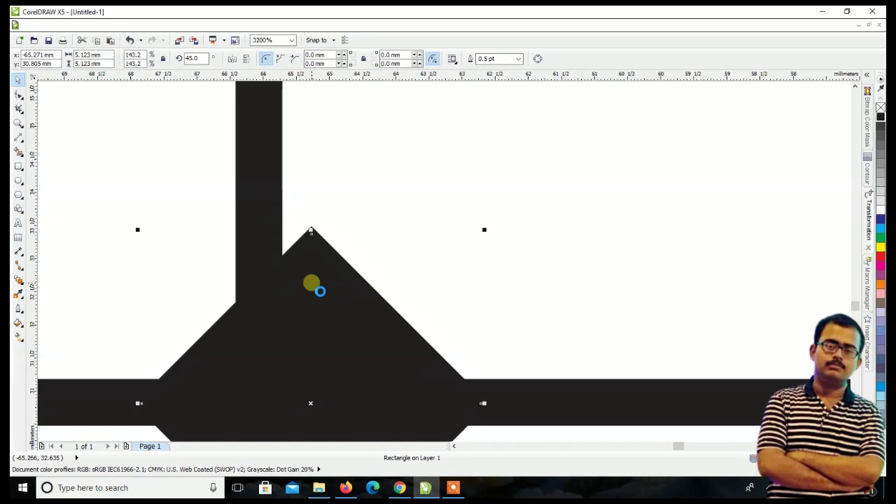
pyautogui.moveTo(319, 298); pyautogui.dragTo(267, 298)
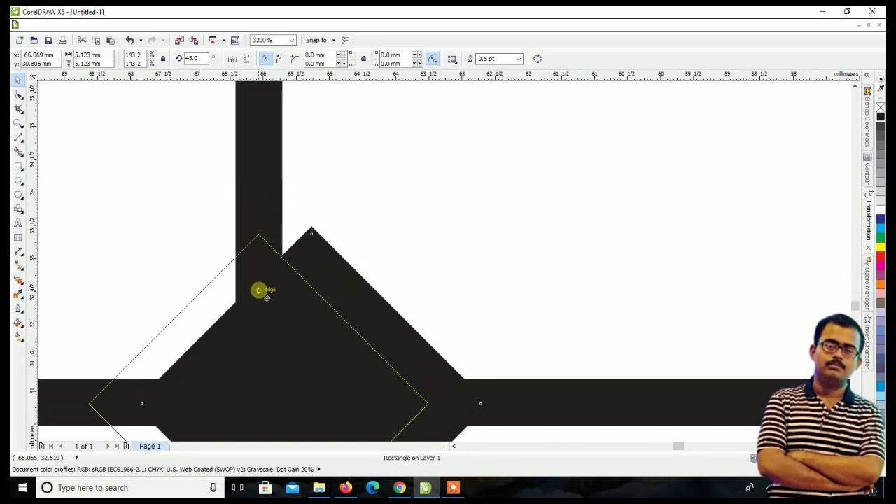
pyautogui.scroll(-2, 267, 298)
pyautogui.scroll(-4, 259, 294)
pyautogui.press('Escape')
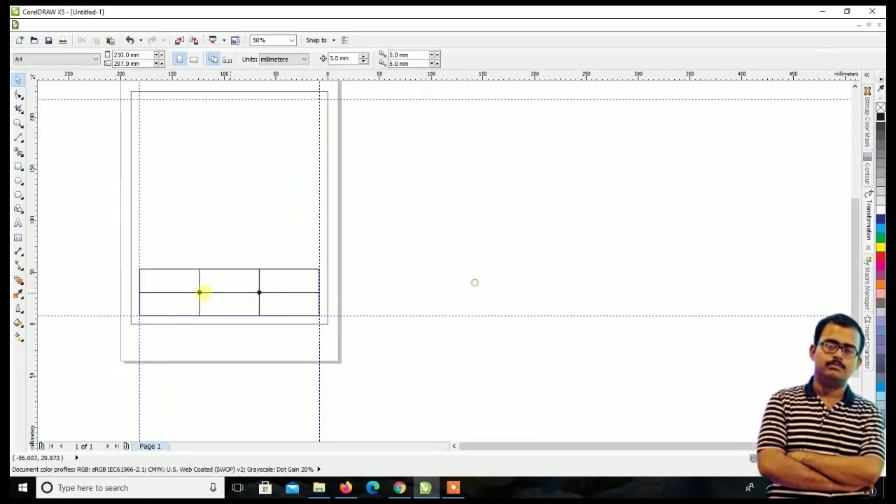
pyautogui.scroll(2, 168, 301)
pyautogui.scroll(-1, 166, 280)
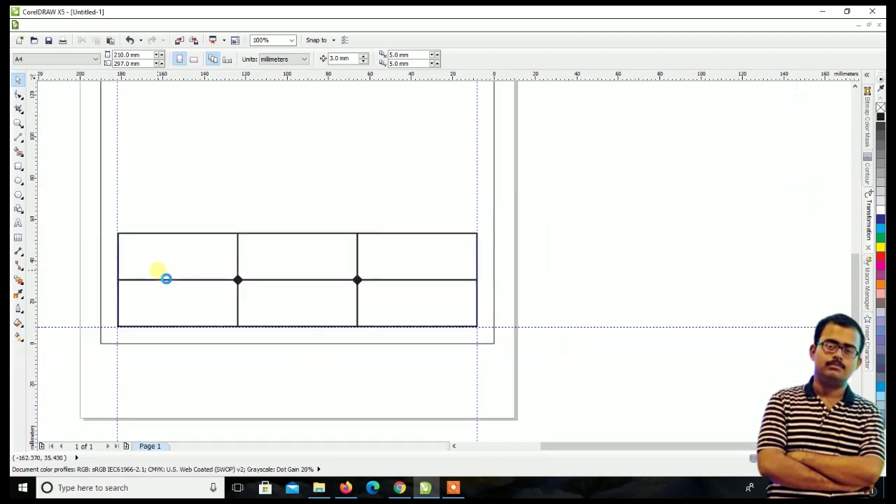
pyautogui.scroll(-1, 182, 294)
pyautogui.scroll(-1, 207, 192)
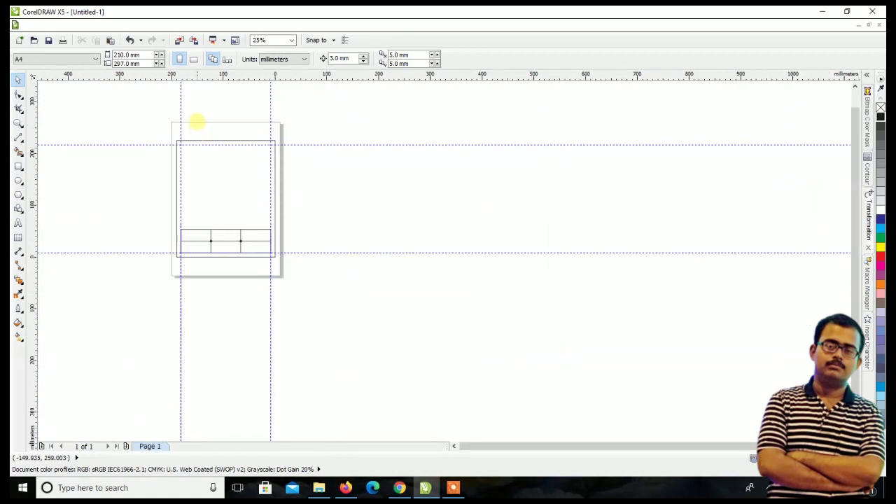
pyautogui.scroll(2, 200, 124)
pyautogui.scroll(1, 321, 174)
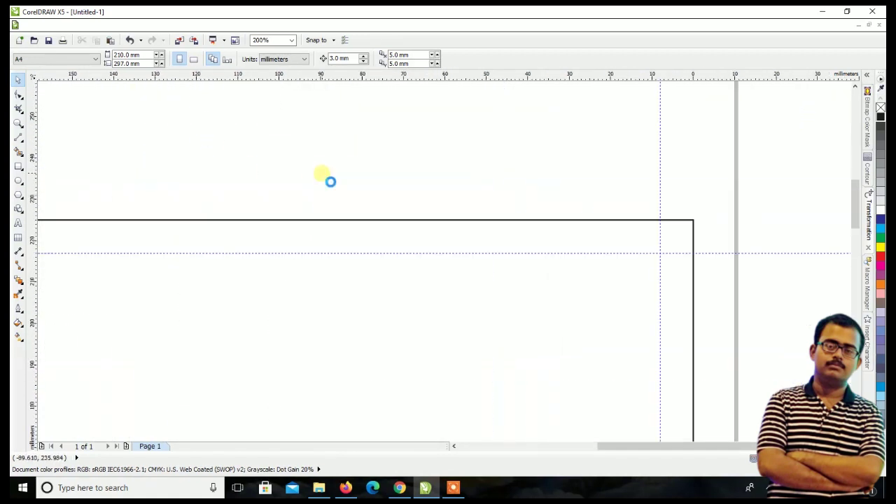
# Type the shop's mobile-number line above the frame and make it bold
pyautogui.click(19, 223)
pyautogui.click(341, 171)
pyautogui.write('Mob.')
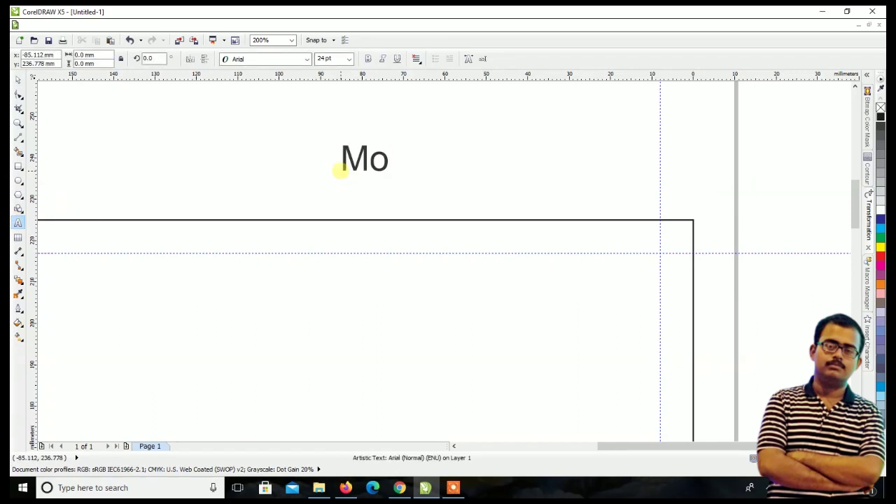
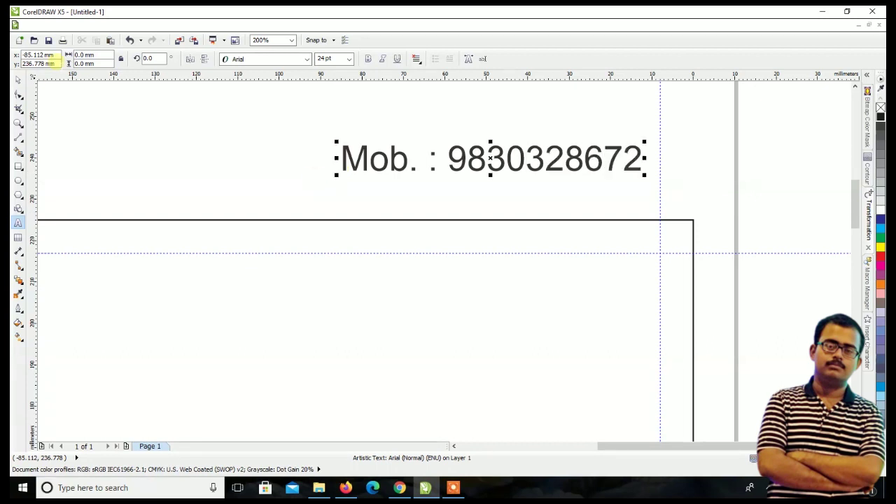
pyautogui.click(18, 80)
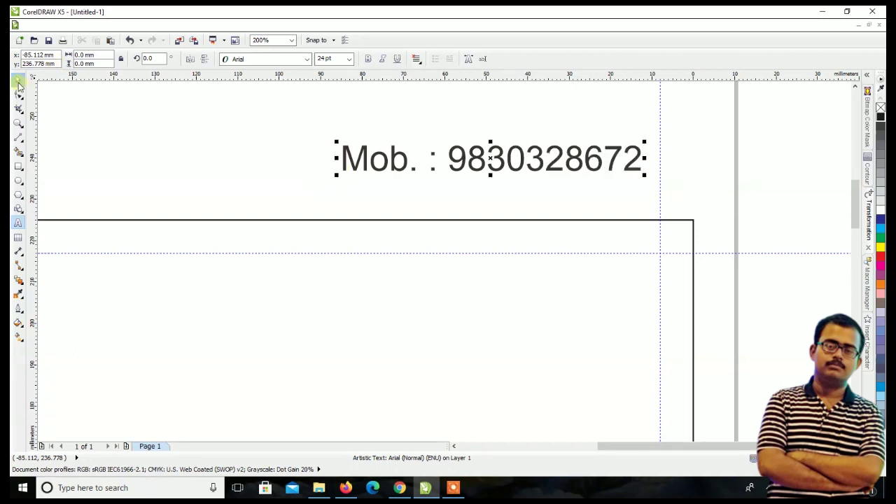
pyautogui.click(368, 58)
# Move the mobile-number line to the frame's top-right and stretch it slightly taller
pyautogui.moveTo(481, 156)
pyautogui.mouseDown()
pyautogui.moveTo(462, 257)
pyautogui.moveTo(495, 276)
pyautogui.moveTo(493, 265)
pyautogui.mouseUp()
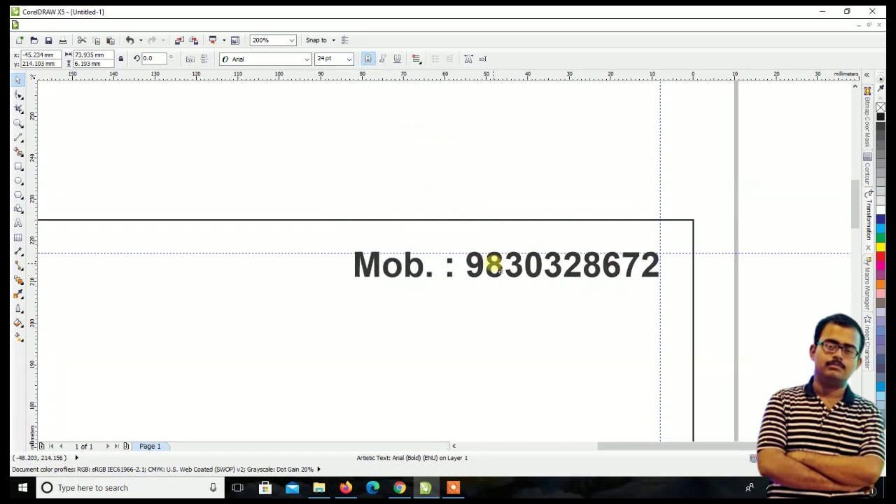
pyautogui.scroll(-2, 684, 94)
pyautogui.scroll(1, 618, 181)
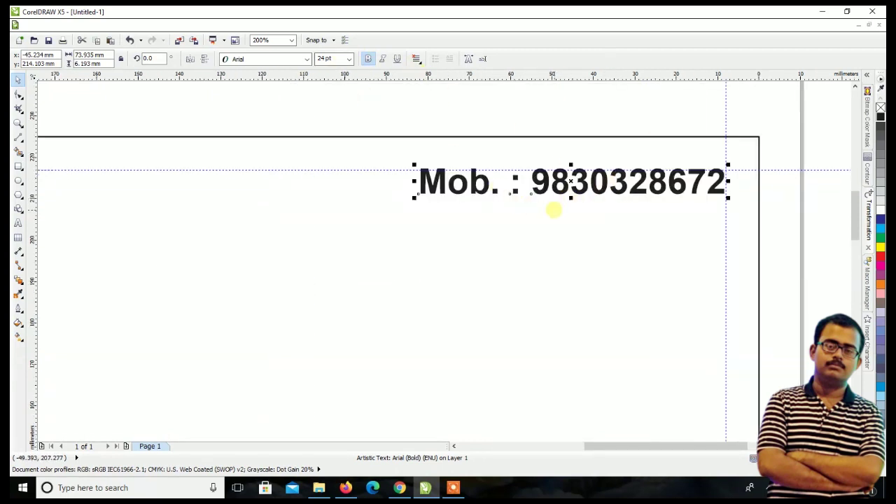
pyautogui.moveTo(570, 198); pyautogui.dragTo(569, 204)
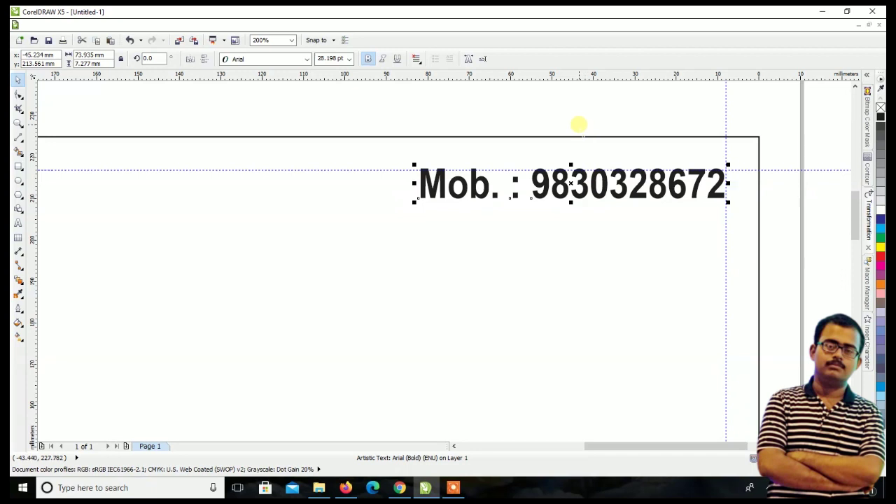
pyautogui.scroll(-1, 578, 124)
pyautogui.click(726, 225)
pyautogui.scroll(-1, 479, 185)
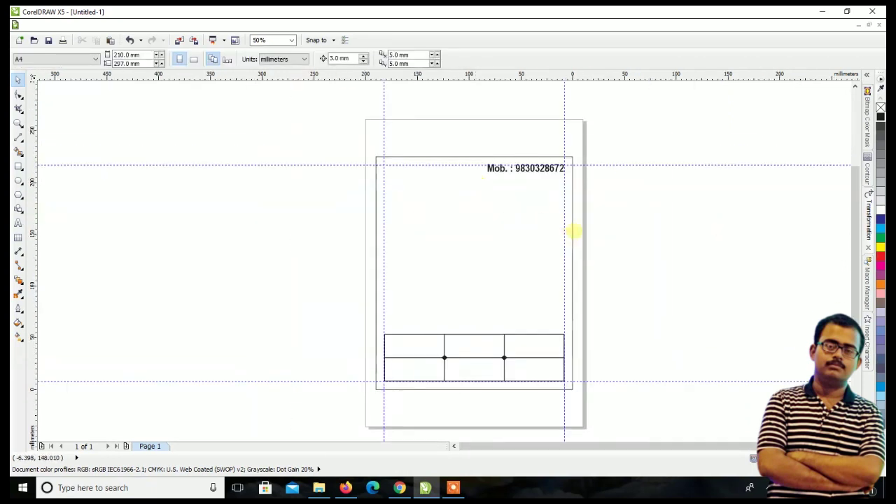
pyautogui.scroll(1, 570, 196)
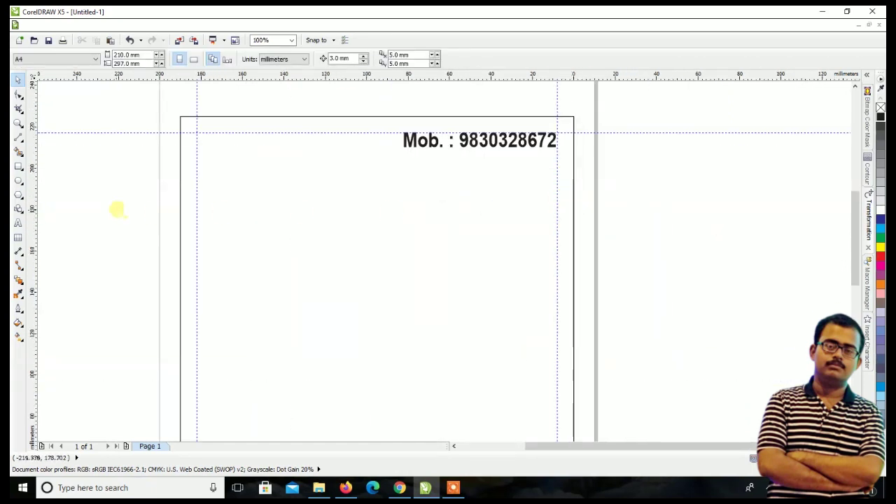
pyautogui.click(19, 223)
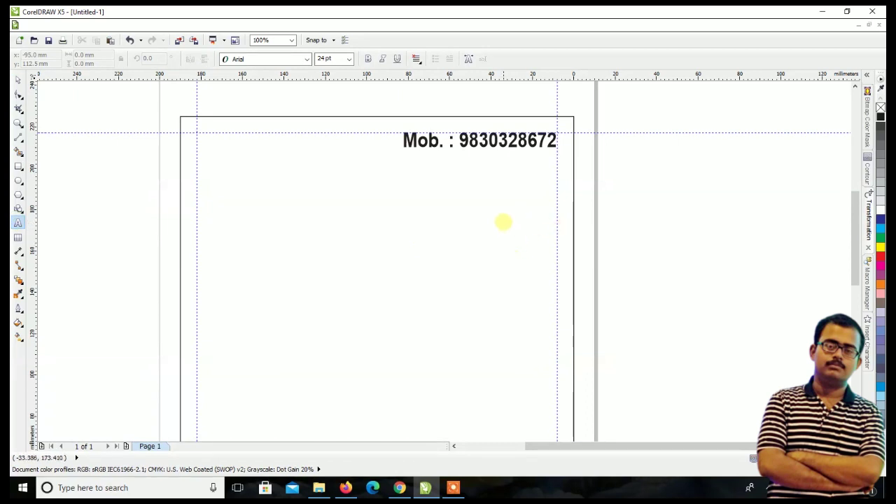
# Type the Bengali lines হালদার পাড়ায় / সোমনাথ অপটিকস্ mid-page in Shokuntola ANSI
pyautogui.click(362, 236)
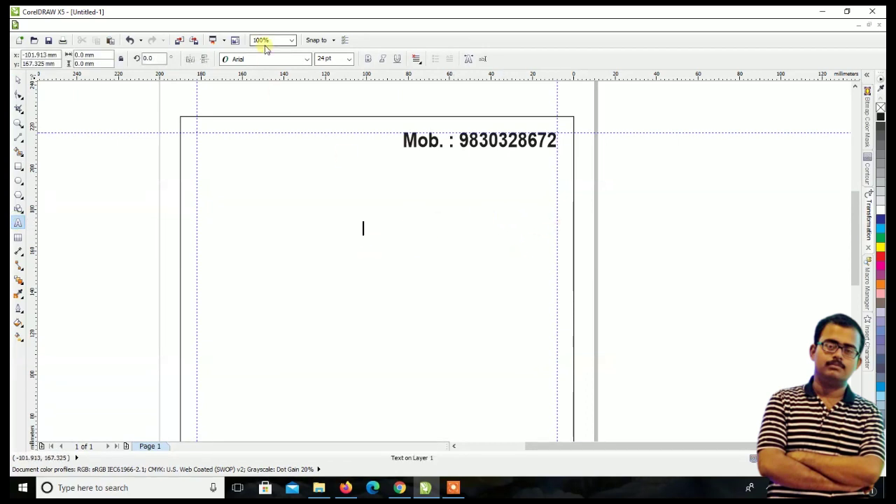
pyautogui.click(308, 59)
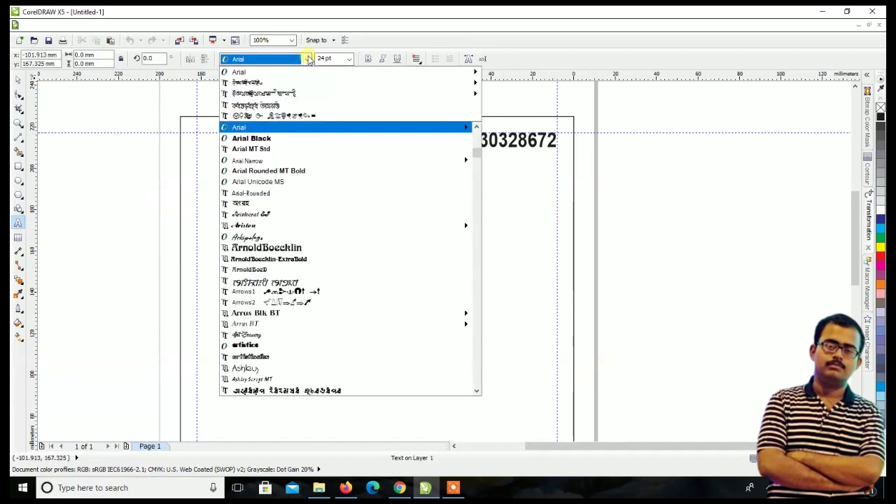
pyautogui.write('Shokontola ANSI')
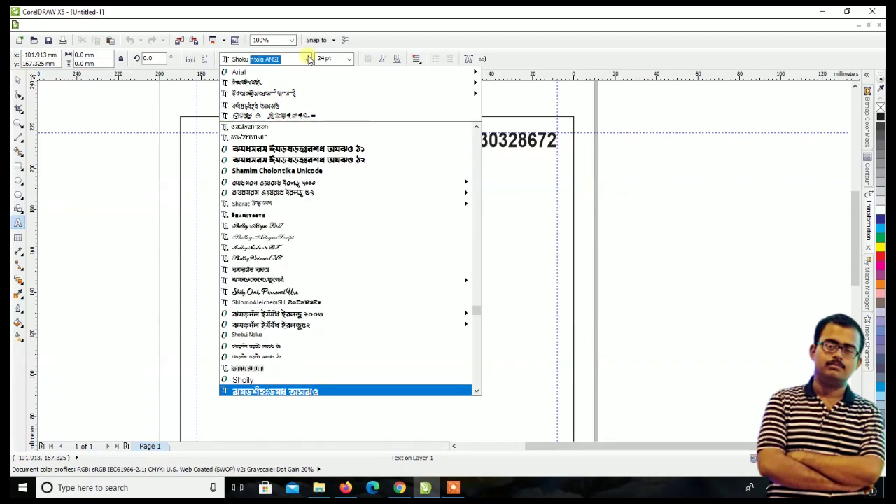
pyautogui.press('Return')
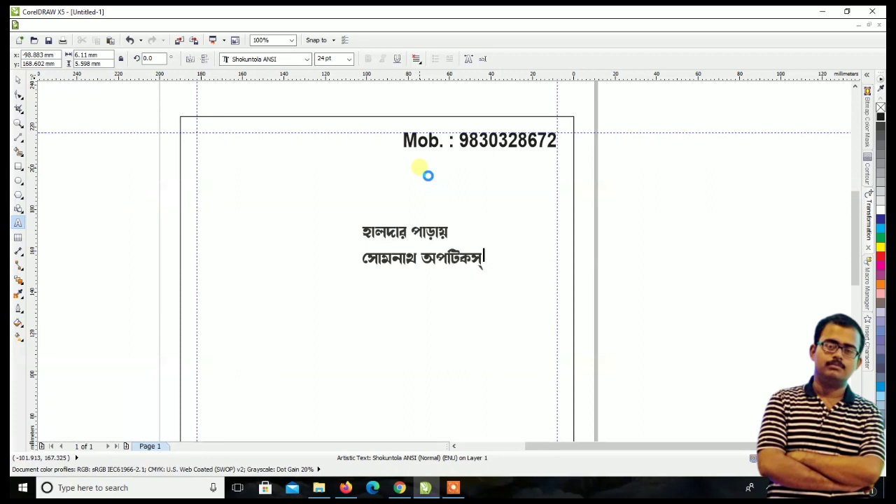
pyautogui.click(420, 168)
pyautogui.click(19, 82)
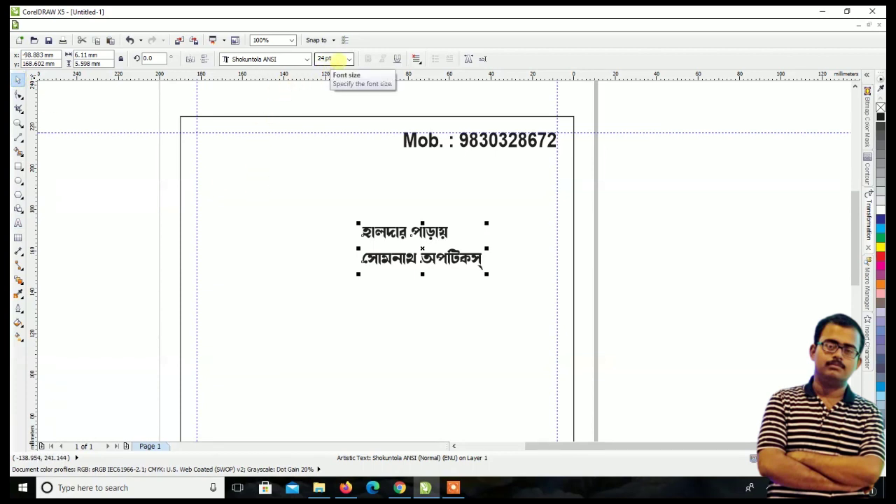
pyautogui.click(337, 60)
pyautogui.write('60')
# Set the Bengali text to 60 pt and stack both lines under the mobile number
pyautogui.press('Return')
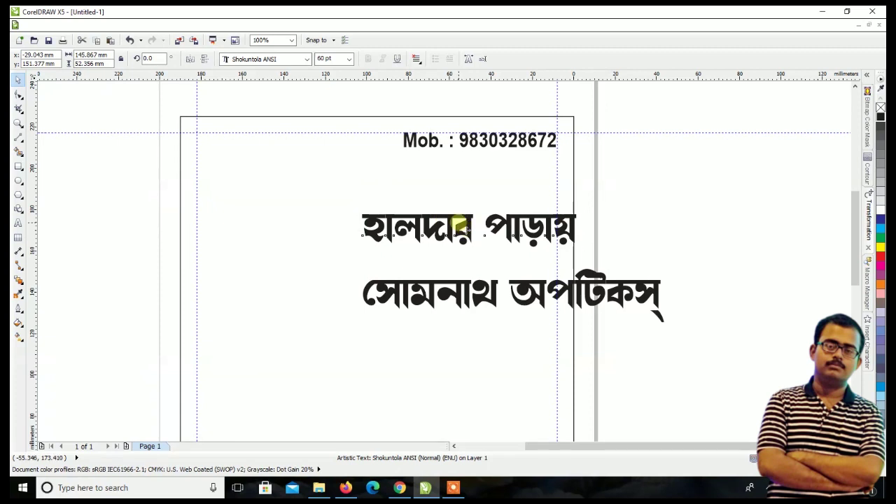
pyautogui.moveTo(462, 226); pyautogui.dragTo(390, 244)
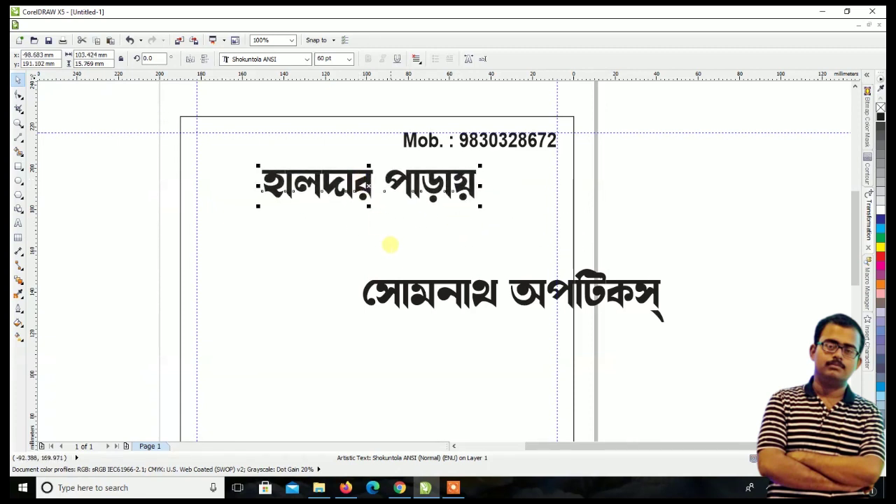
pyautogui.moveTo(434, 288); pyautogui.dragTo(345, 239)
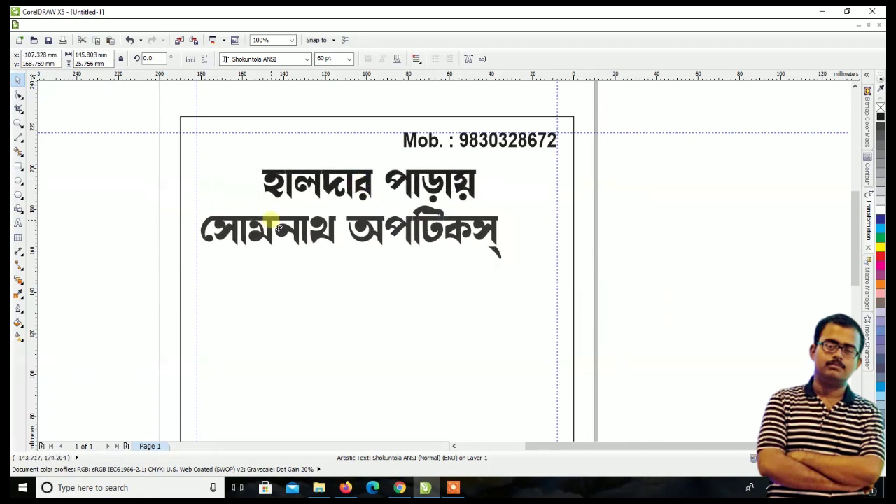
# Enlarge the সোমনাথ অপটিকস্ line to about 90.7 pt and stretch it taller
pyautogui.moveTo(502, 262); pyautogui.dragTo(563, 300)
pyautogui.moveTo(376, 273); pyautogui.dragTo(375, 283)
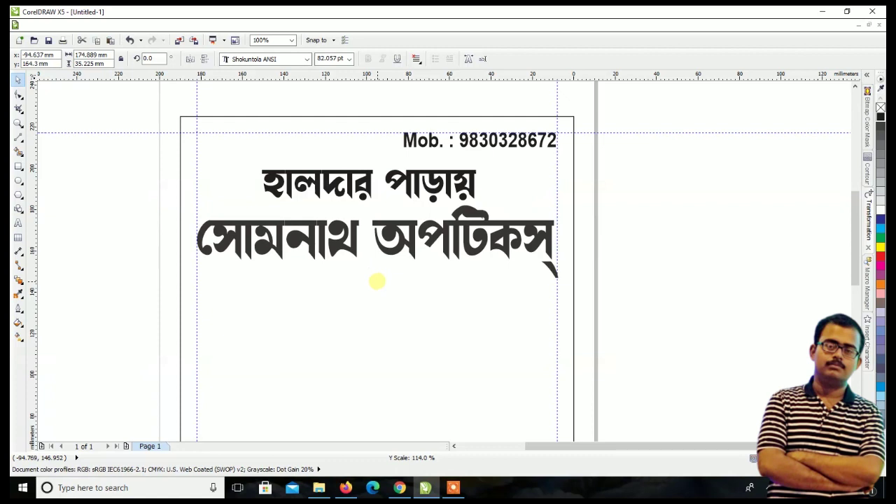
pyautogui.scroll(2, 389, 231)
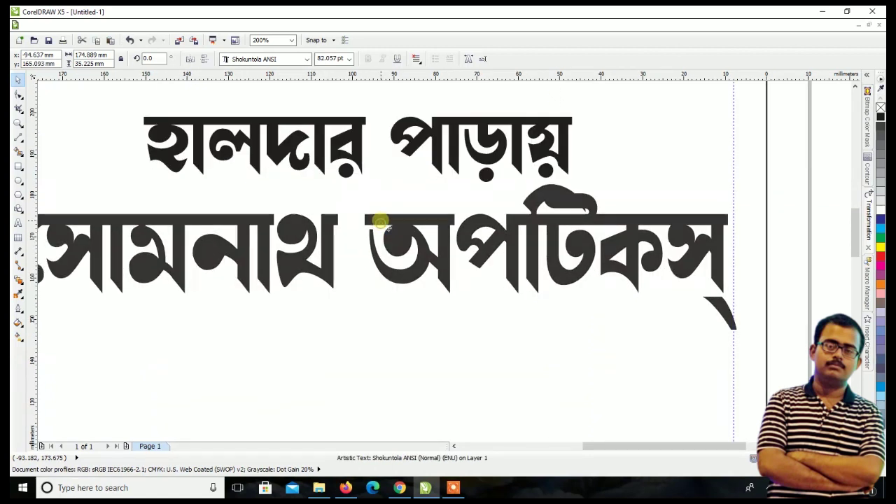
pyautogui.scroll(-2, 389, 227)
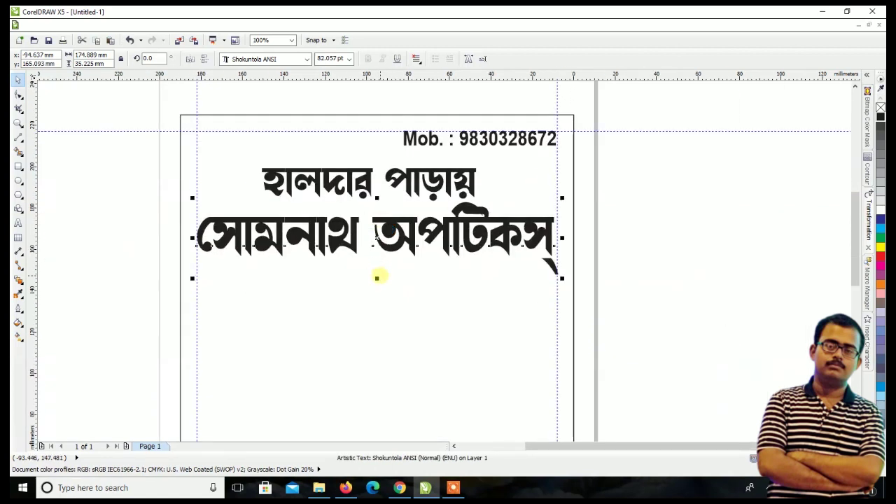
pyautogui.moveTo(379, 277); pyautogui.dragTo(380, 284)
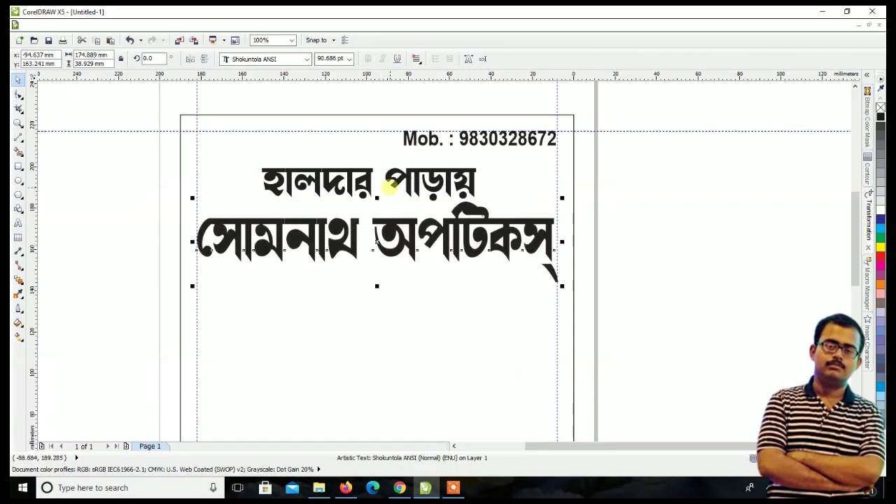
pyautogui.scroll(-2, 397, 196)
# Centre the Bengali name horizontally on the rectangle frame with Align and Distribute
pyautogui.keyDown('shift'); pyautogui.click(398, 253); pyautogui.keyUp('shift')
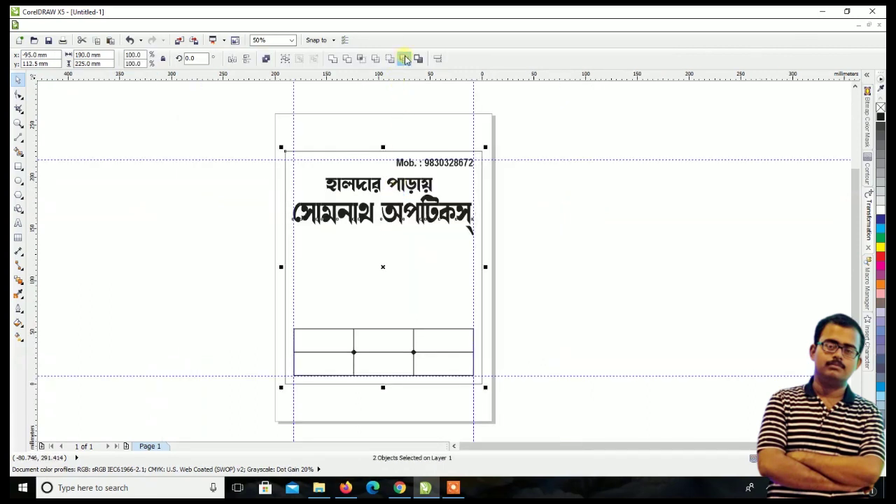
pyautogui.click(437, 59)
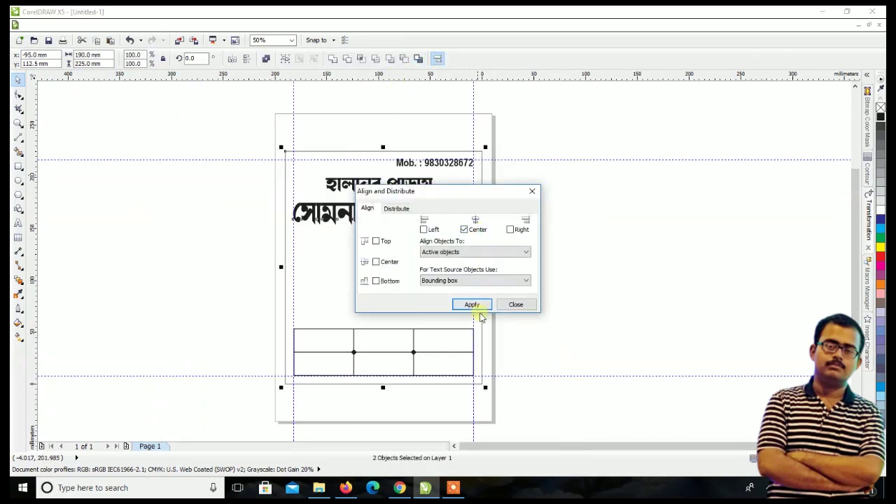
pyautogui.click(471, 305)
pyautogui.click(516, 304)
pyautogui.click(502, 264)
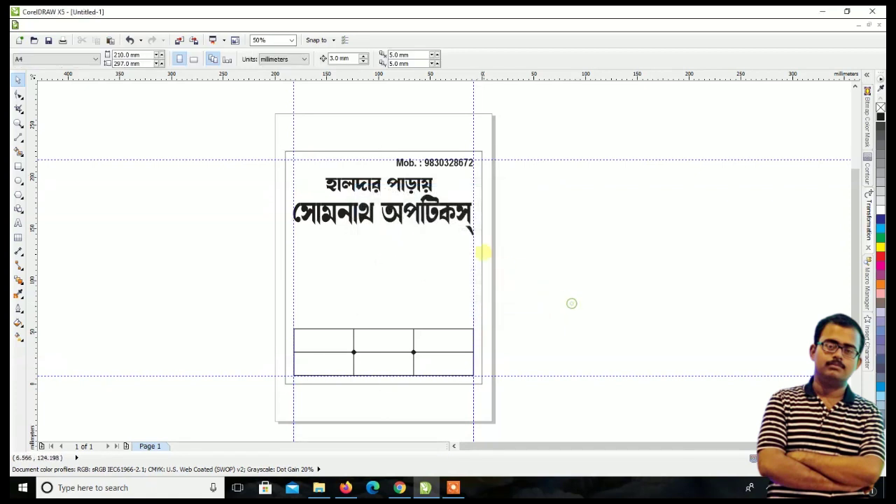
# Centre the হালদার পাড়ায় line horizontally with the mobile-number line
pyautogui.scroll(1, 396, 182)
pyautogui.click(399, 187)
pyautogui.scroll(1, 404, 195)
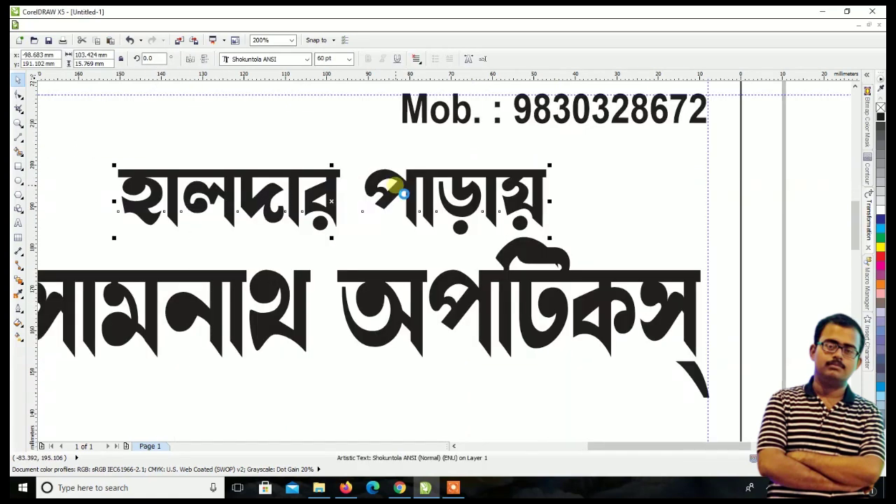
pyautogui.keyDown('shift'); pyautogui.click(412, 121); pyautogui.keyUp('shift')
pyautogui.click(437, 59)
pyautogui.click(464, 230)
pyautogui.click(472, 305)
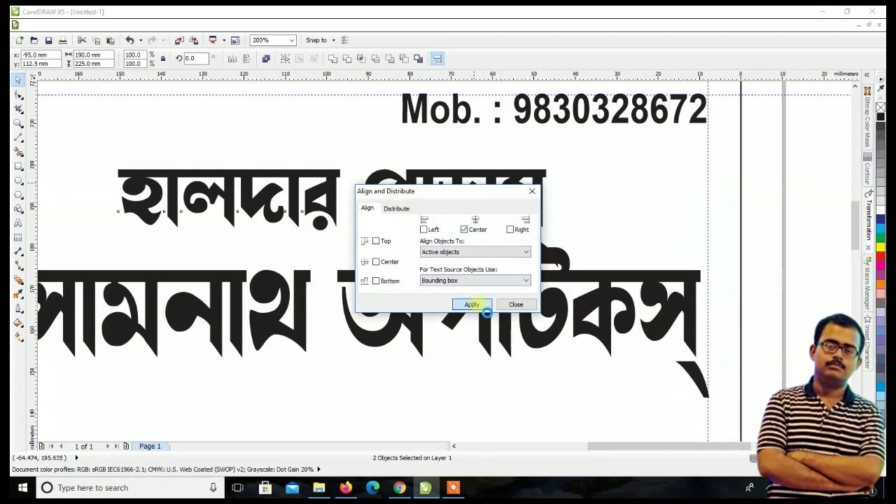
pyautogui.click(515, 304)
# Select the হালদার পাড়ায় line to check its placement, then deselect
pyautogui.scroll(-1, 450, 260)
pyautogui.click(692, 231)
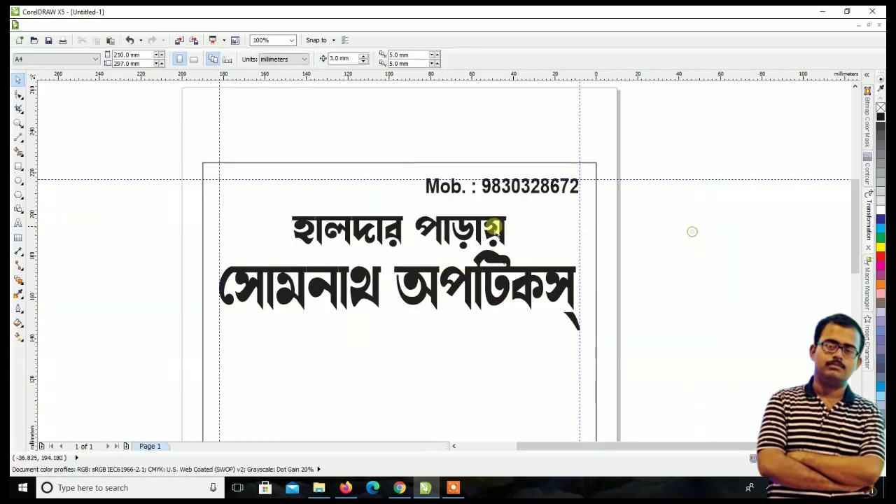
pyautogui.scroll(1, 463, 229)
pyautogui.click(474, 242)
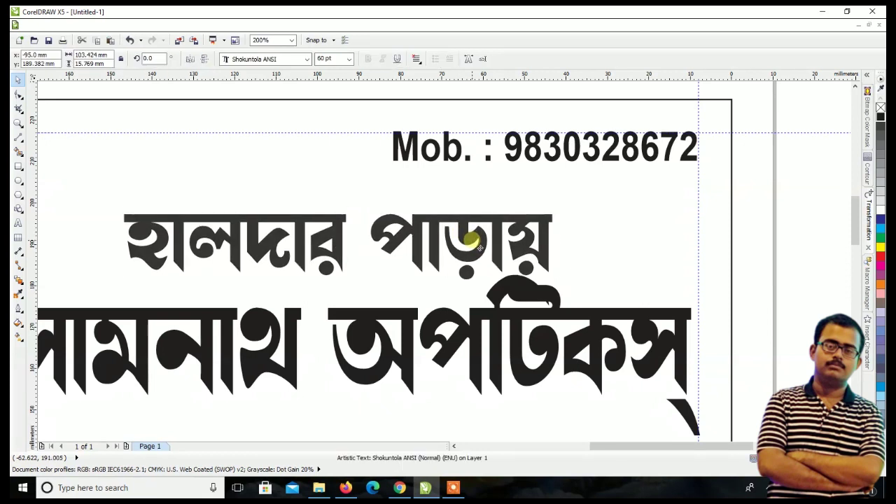
pyautogui.scroll(-1, 474, 241)
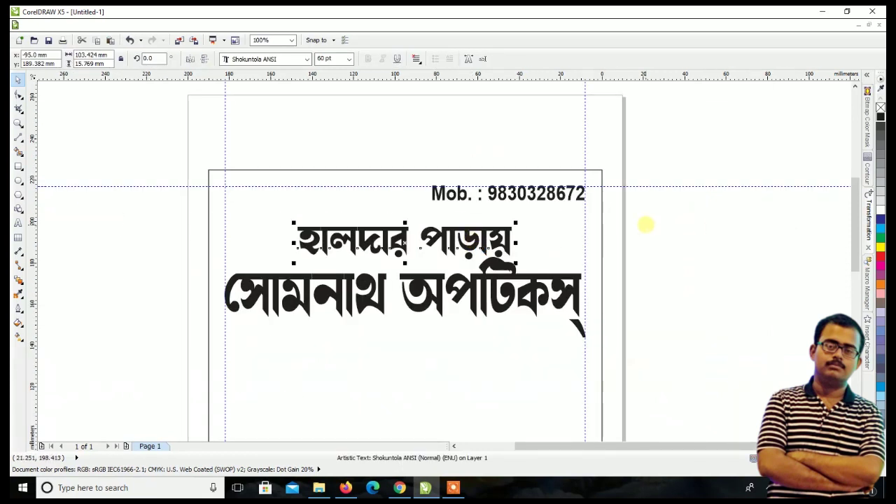
pyautogui.click(645, 225)
pyautogui.scroll(-2, 480, 115)
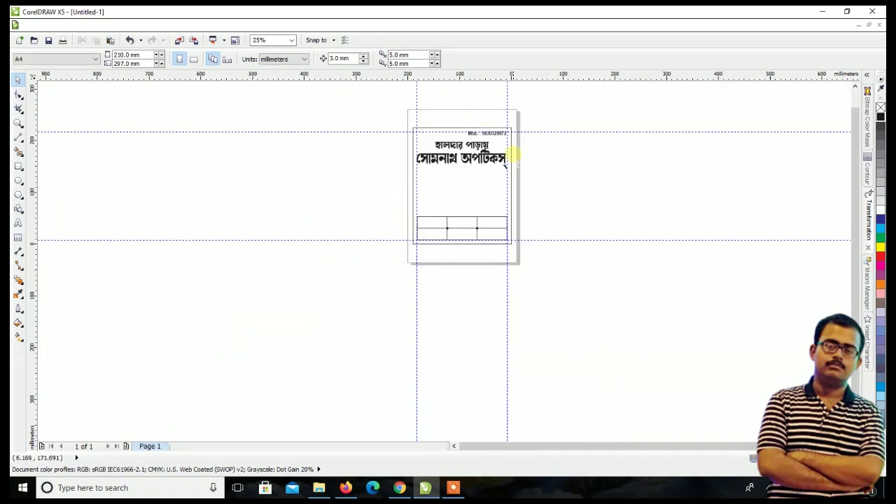
pyautogui.scroll(1, 518, 161)
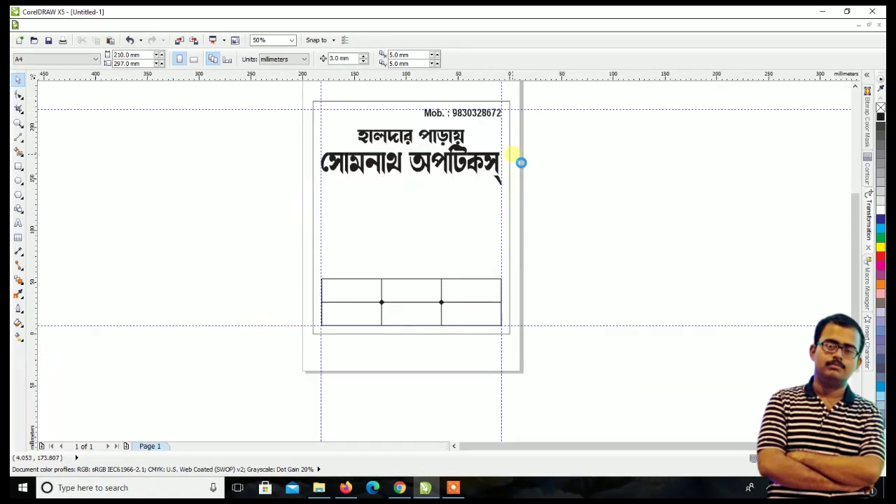
pyautogui.scroll(1, 449, 165)
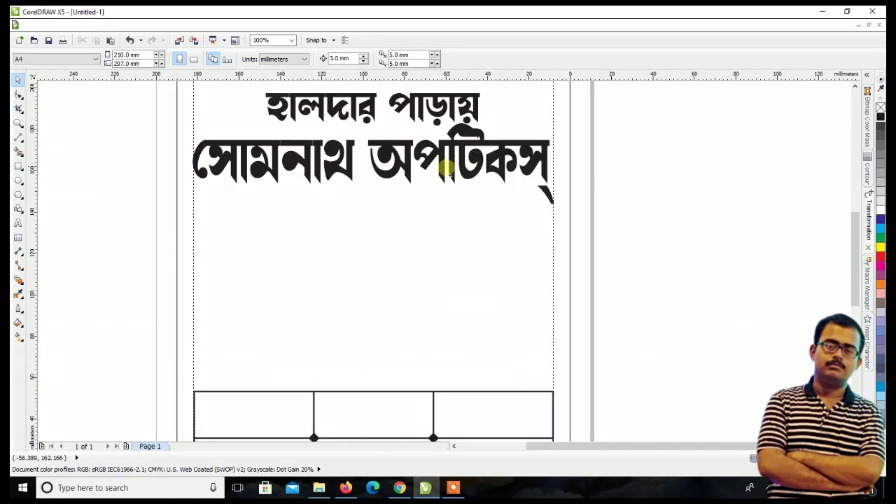
# Start a new text line below the shop name in Li Shorif Jonota ANSI V1
pyautogui.click(19, 223)
pyautogui.click(324, 235)
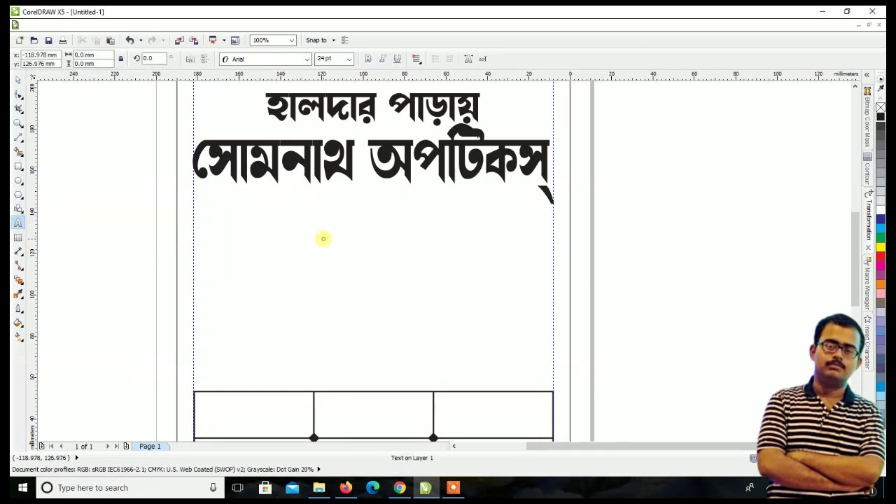
pyautogui.click(307, 59)
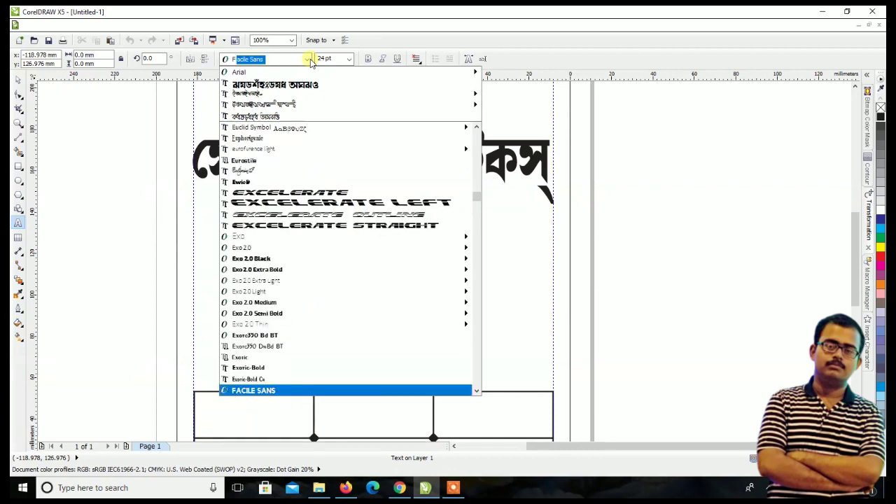
pyautogui.click(308, 60)
pyautogui.click(308, 59)
pyautogui.write('Li Shorif Jonota ANSI V2')
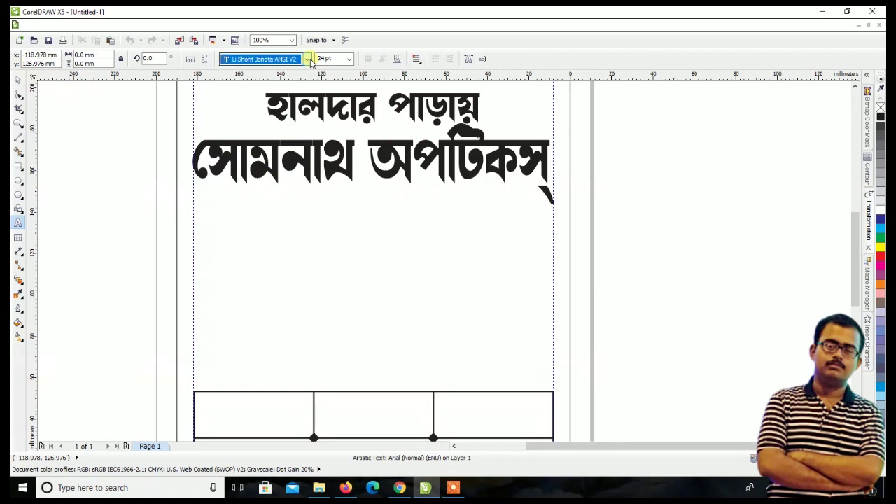
pyautogui.press('Return')
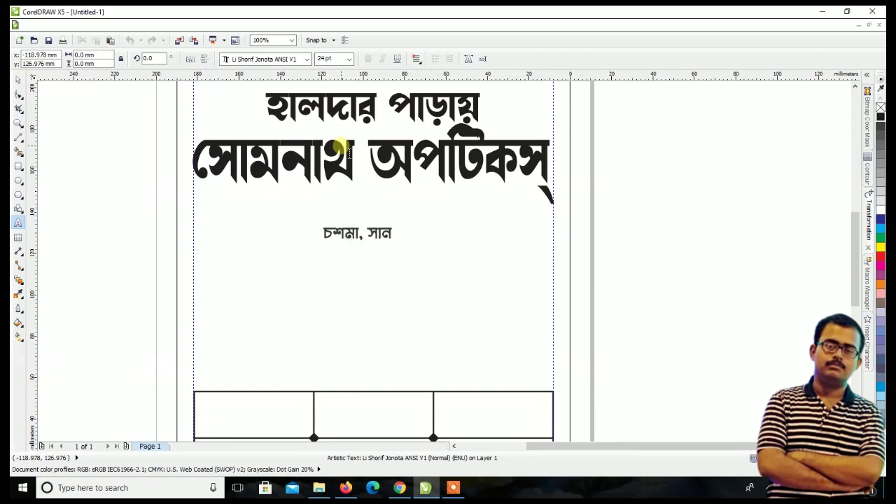
# Switch the চশমা, সান line's font to Li Shorif Jonota ANSI V2
pyautogui.click(21, 81)
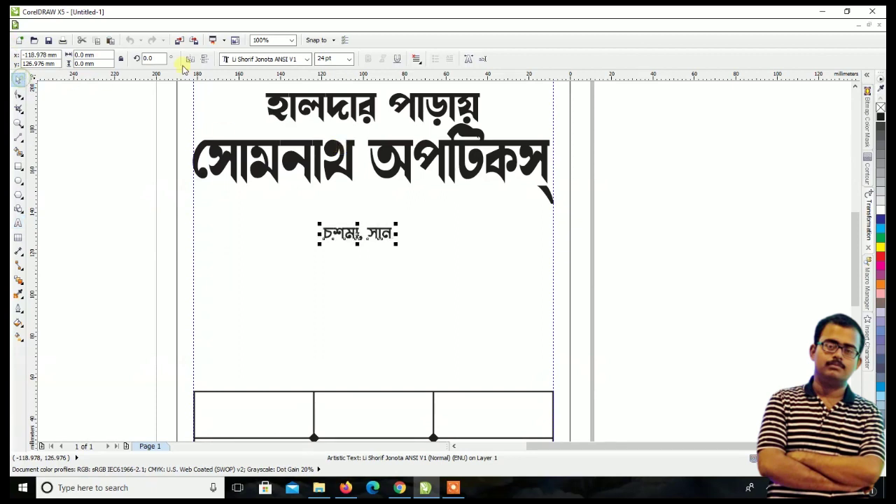
pyautogui.click(306, 59)
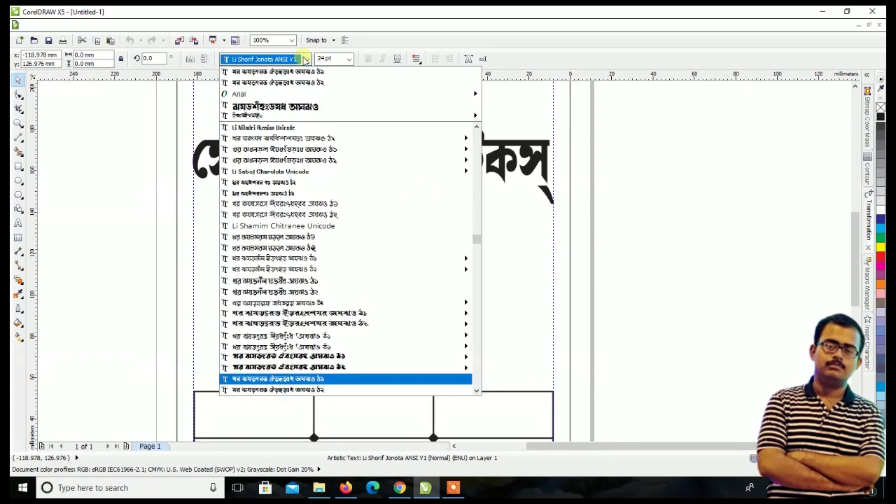
pyautogui.press('Down')
pyautogui.press('Return')
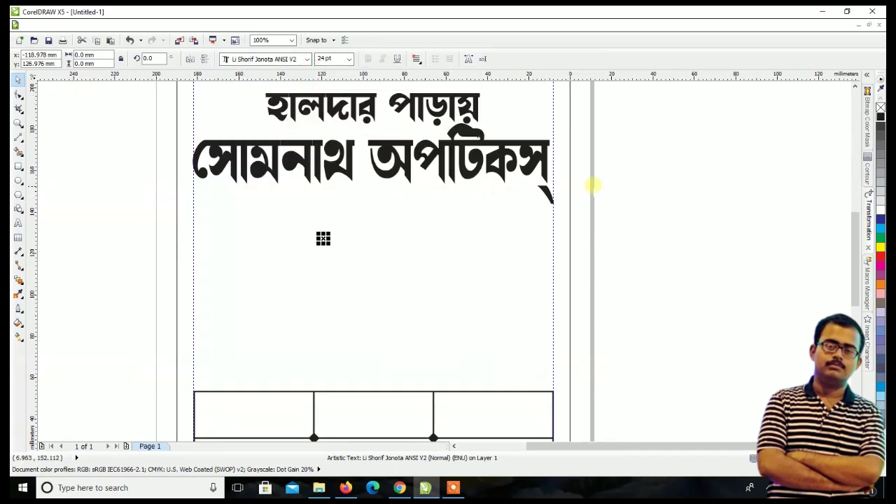
pyautogui.click(587, 187)
pyautogui.scroll(-2, 357, 225)
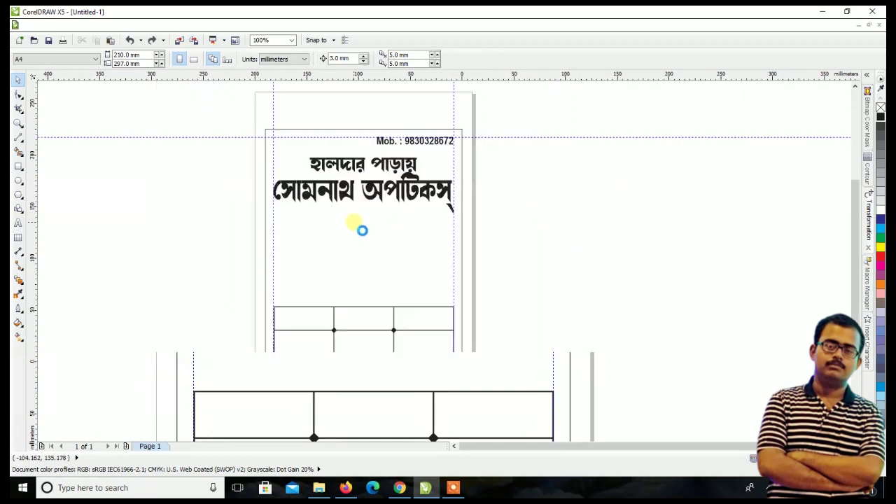
pyautogui.scroll(-3, 362, 230)
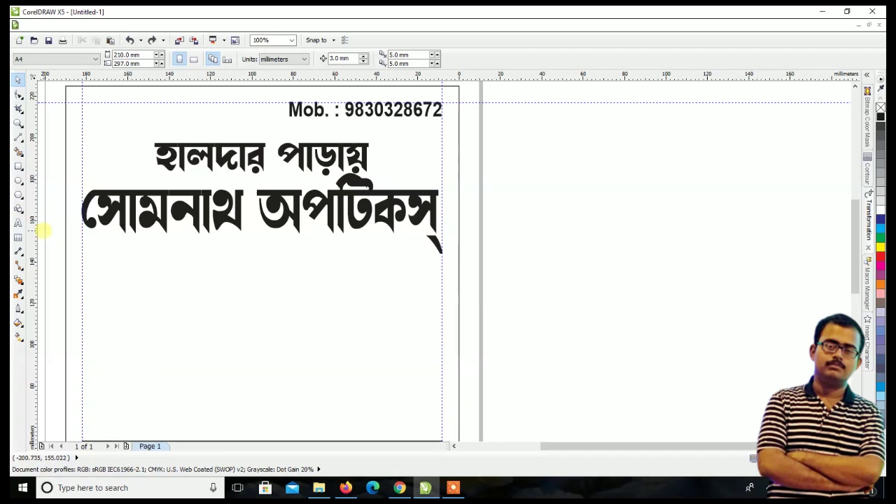
# Edit the product line in Li Shorif Jonota ANSI V2, deleting the wrong trailing characters
pyautogui.click(20, 224)
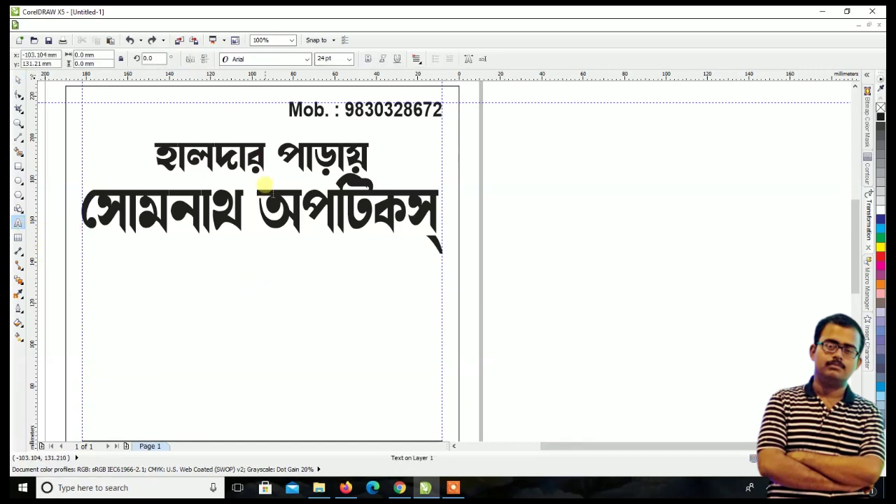
pyautogui.click(306, 58)
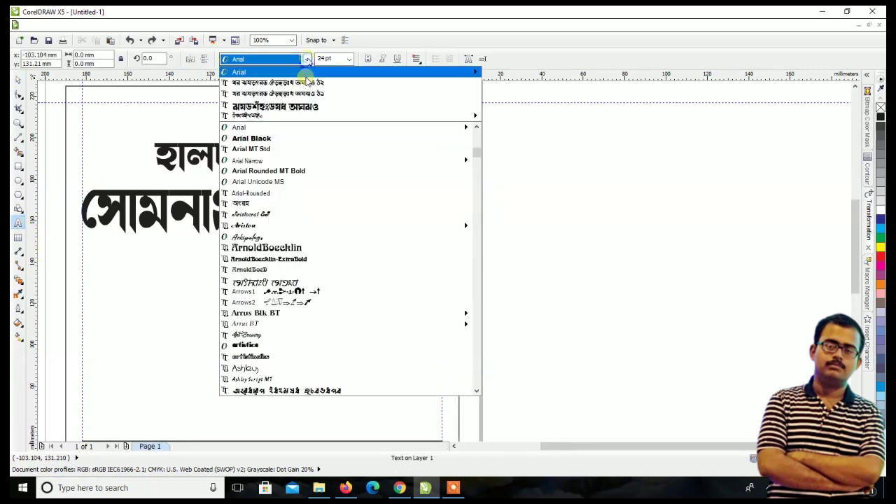
pyautogui.click(306, 84)
pyautogui.write('চশমা, সানগাস')
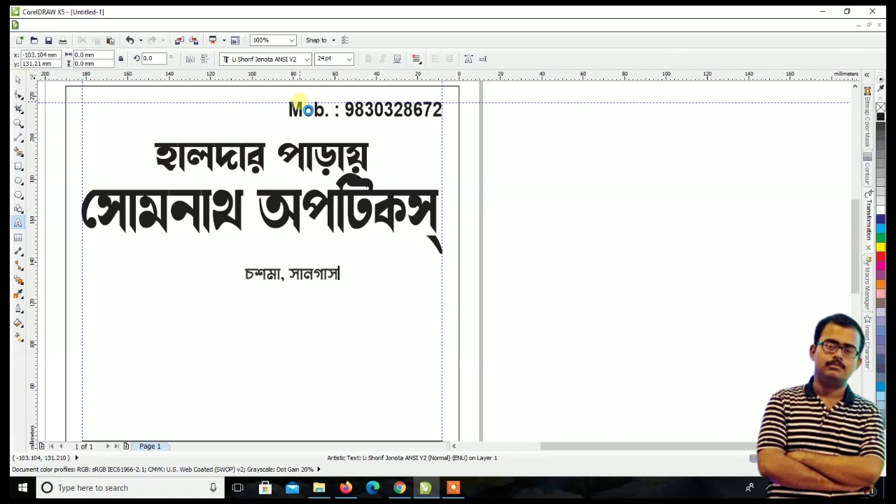
pyautogui.press('BackSpace')
pyautogui.press('BackSpace')
# Type additional Bengali characters and a dash to continue the product line
pyautogui.press('Escape')
pyautogui.scroll(1, 313, 254)
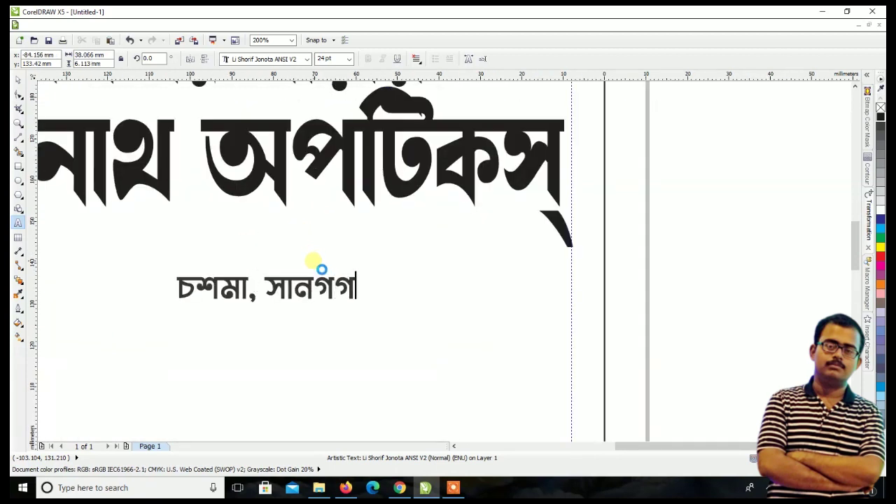
pyautogui.write('ল')
pyautogui.press('BackSpace')
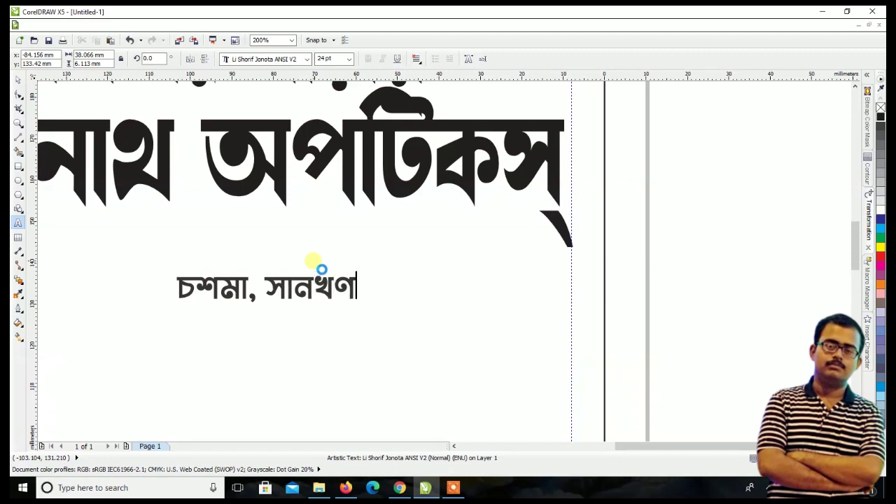
pyautogui.write('ফভফছ–ধথ')
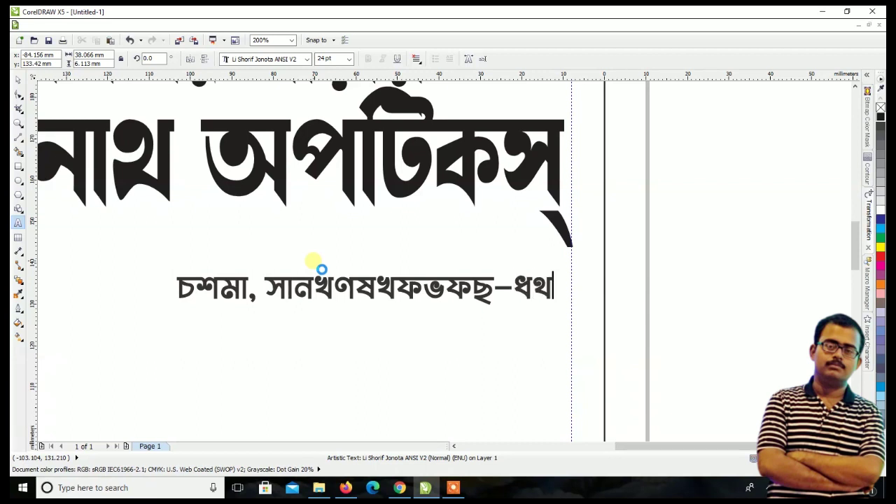
pyautogui.write('ঠঠঞঞঞণষষ')
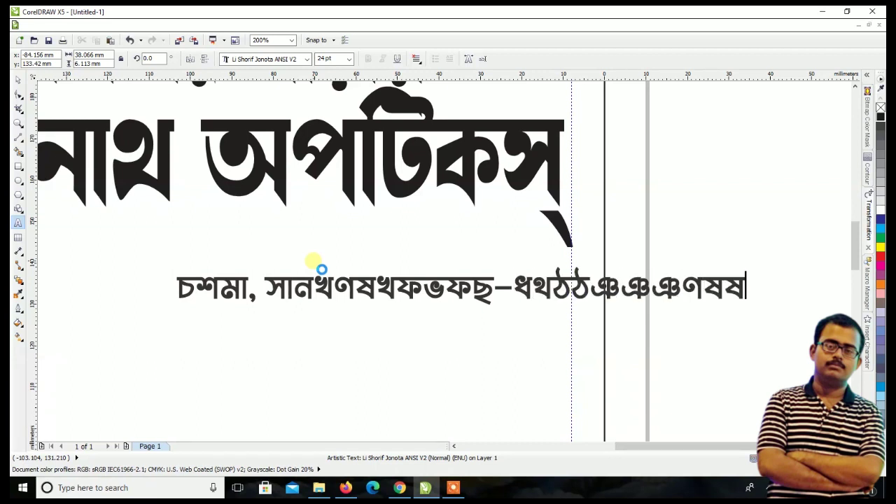
pyautogui.write('ষখফফভভছ')
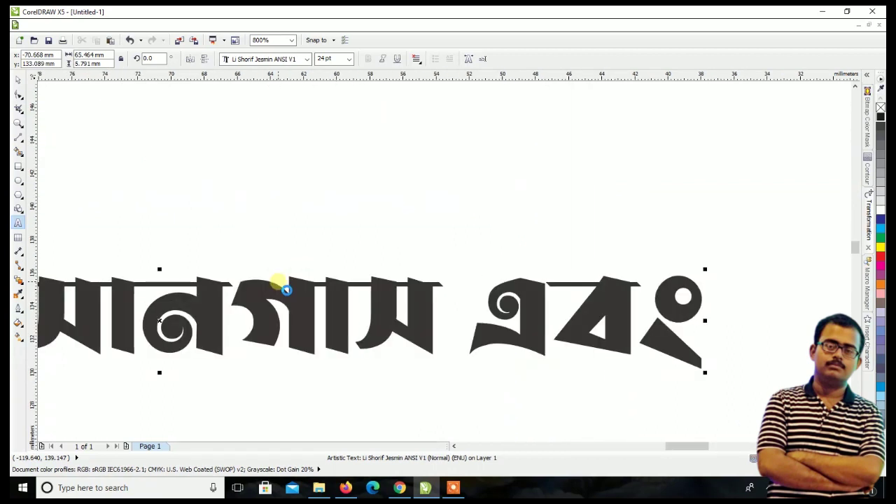
# Replace the placeholder with রবিবার বন্ধ and move it just above the logo table
pyautogui.doubleClick(191, 297)
pyautogui.write('র')
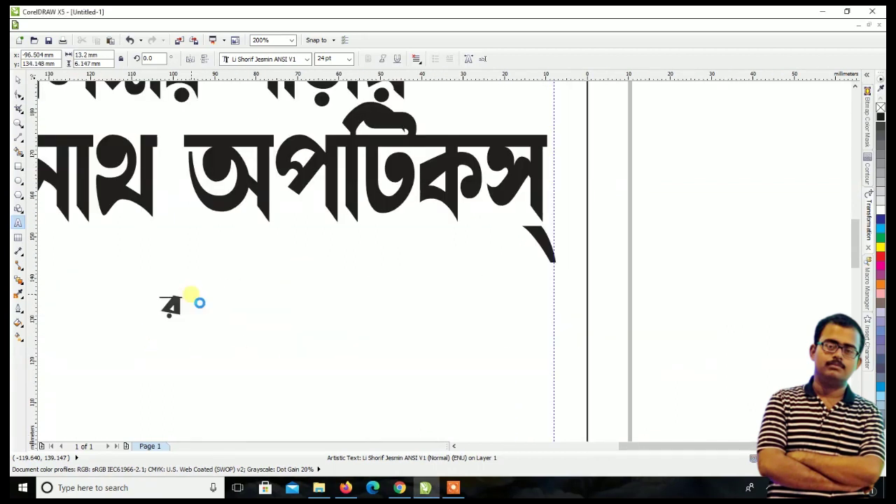
pyautogui.write('বিবা')
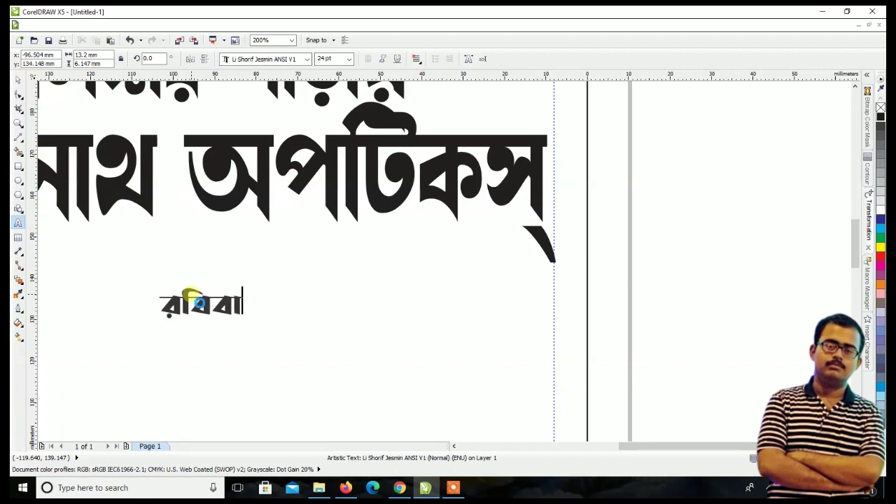
pyautogui.write('র বন')
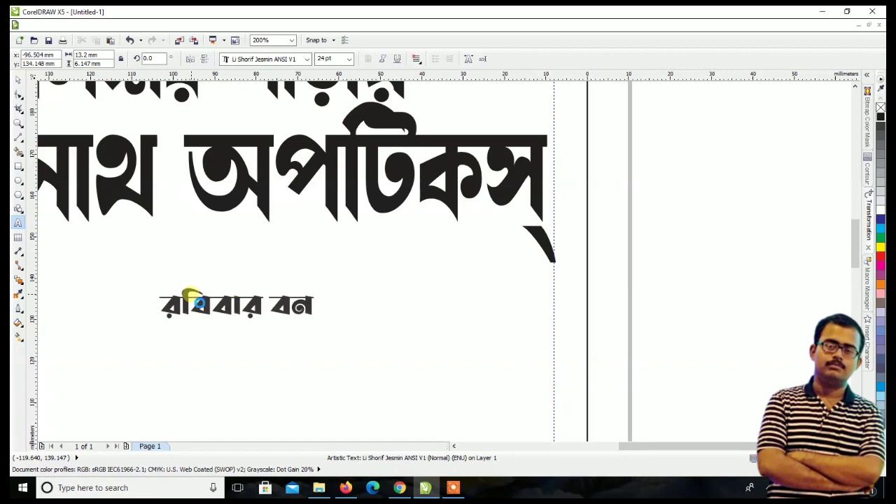
pyautogui.write('্ধ')
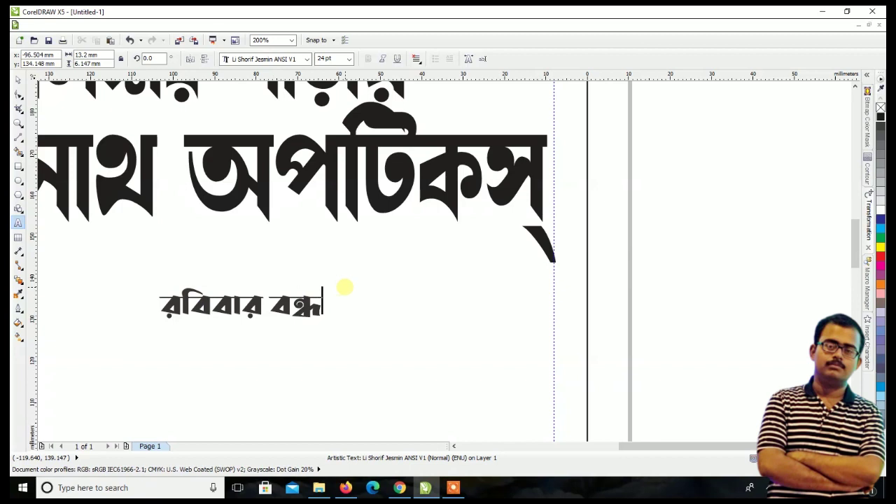
pyautogui.click(18, 80)
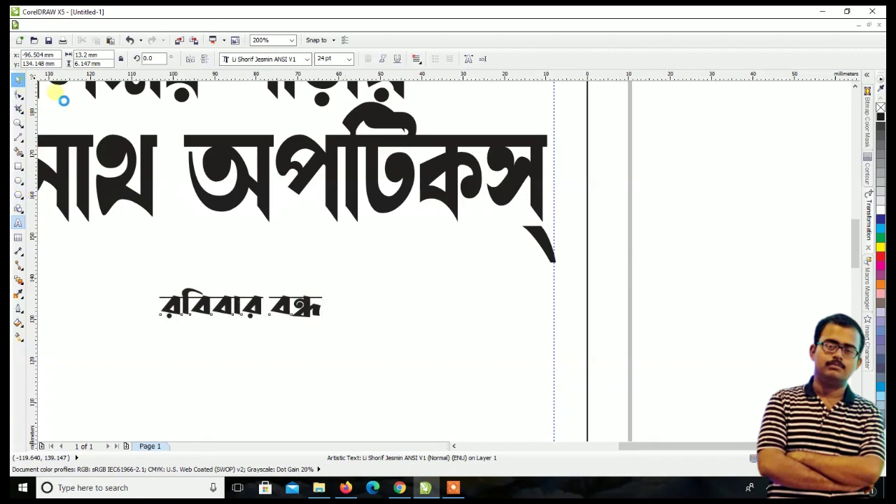
pyautogui.scroll(-2, 400, 256)
pyautogui.scroll(-2, 400, 256)
pyautogui.scroll(2, 345, 334)
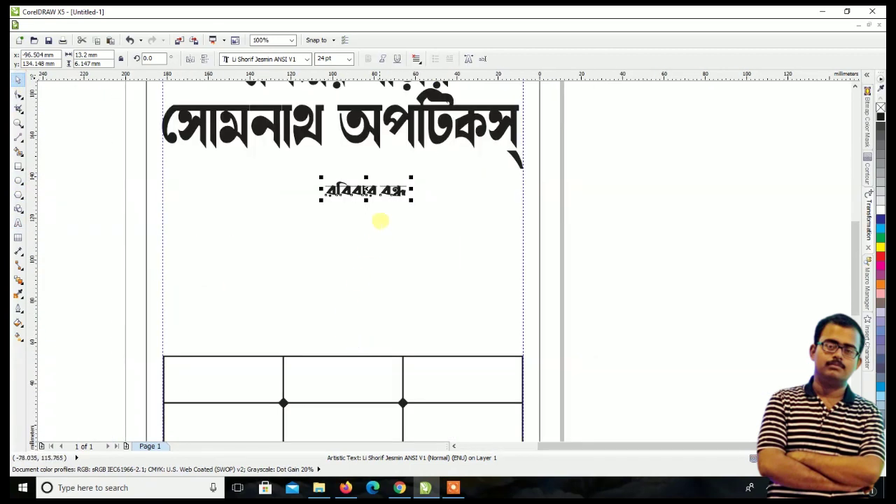
pyautogui.moveTo(390, 189); pyautogui.dragTo(372, 343)
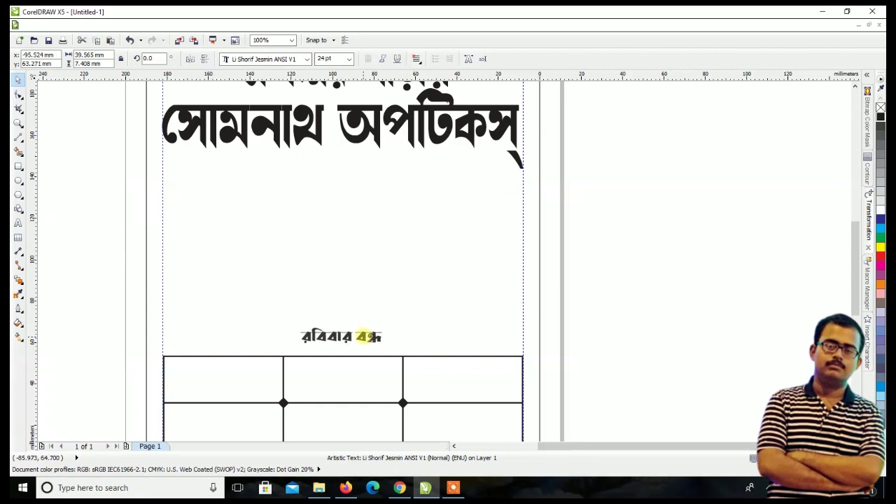
# Enlarge the রবিবার বন্ধ note to 30 pt
pyautogui.scroll(2, 372, 343)
pyautogui.moveTo(406, 315)
pyautogui.mouseDown()
pyautogui.moveTo(447, 295)
pyautogui.moveTo(458, 304)
pyautogui.mouseUp()
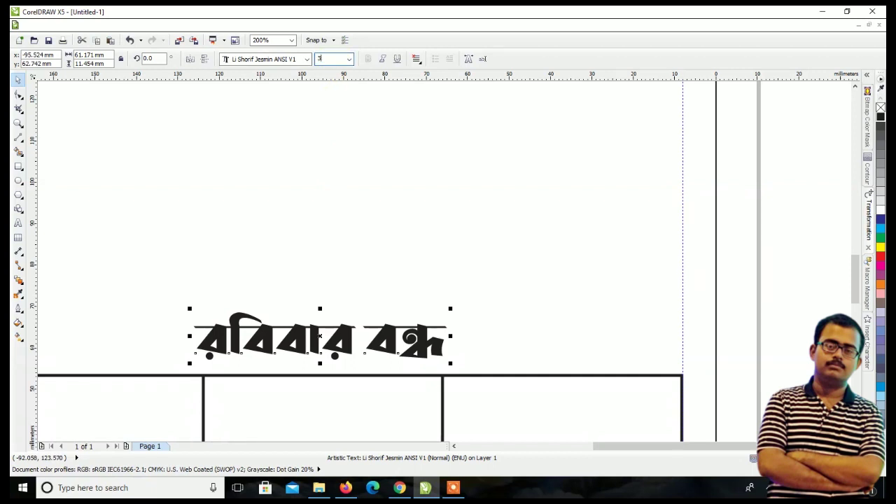
pyautogui.write('0')
pyautogui.press('Return')
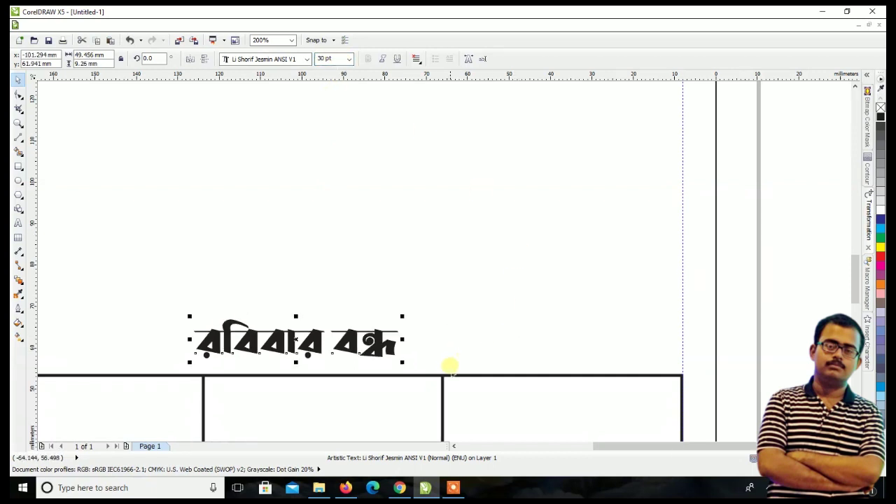
# Centre the closed-day note horizontally over the logo table
pyautogui.keyDown('shift'); pyautogui.click(407, 389); pyautogui.keyUp('shift')
pyautogui.click(438, 59)
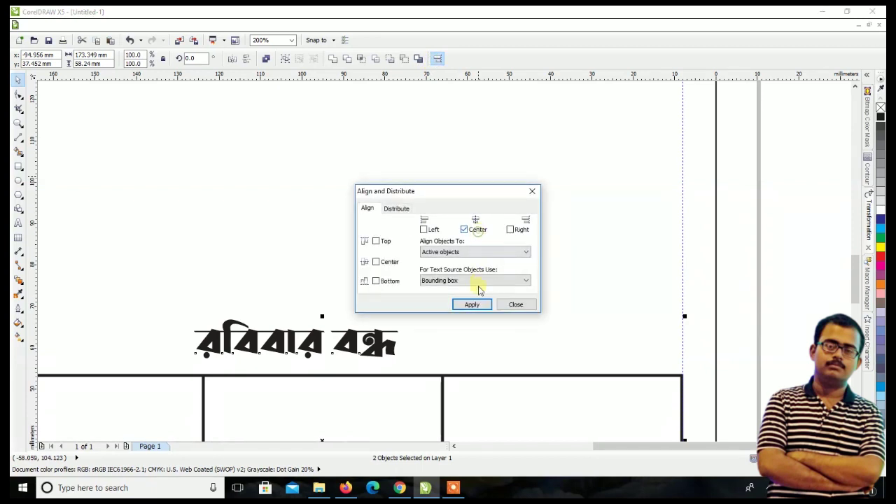
pyautogui.click(480, 302)
pyautogui.click(516, 304)
pyautogui.scroll(-1, 465, 273)
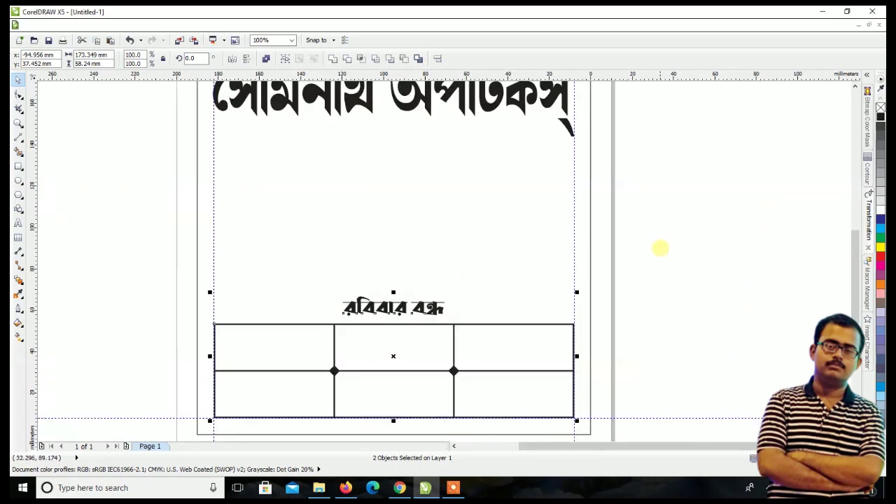
pyautogui.click(663, 246)
pyautogui.scroll(-1, 664, 246)
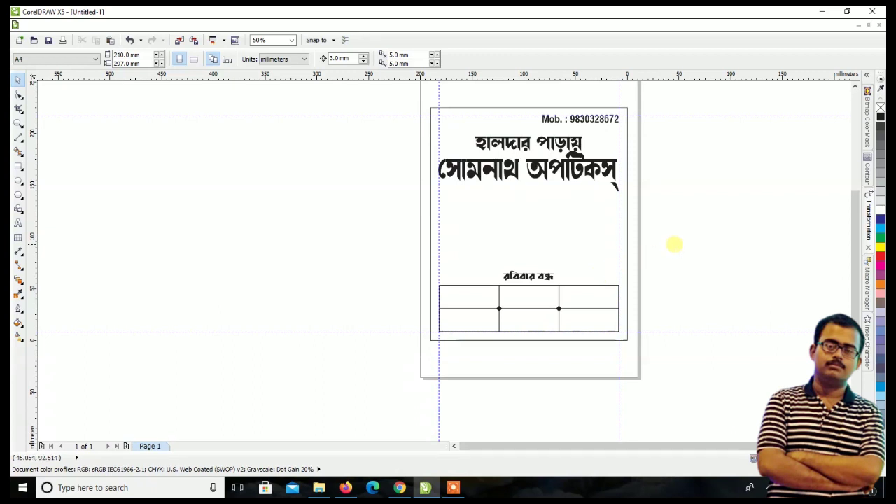
pyautogui.rightClick(690, 198)
# Import the VOGUE, Velocity, idee, black image, Ray-Ban and Iris logo files from Downloads
pyautogui.click(706, 246)
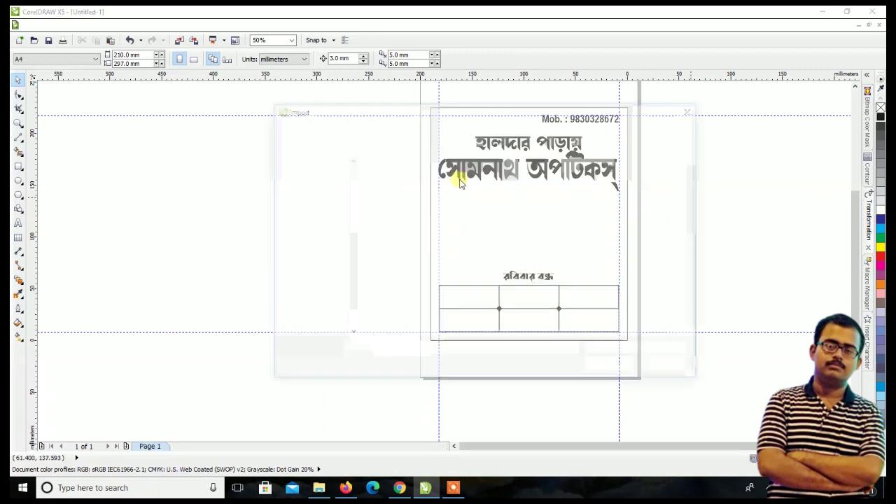
pyautogui.click(460, 199)
pyautogui.keyDown('ctrl'); pyautogui.click(516, 201); pyautogui.keyUp('ctrl')
pyautogui.scroll(-1, 514, 210)
pyautogui.keyDown('ctrl'); pyautogui.click(512, 275); pyautogui.keyUp('ctrl')
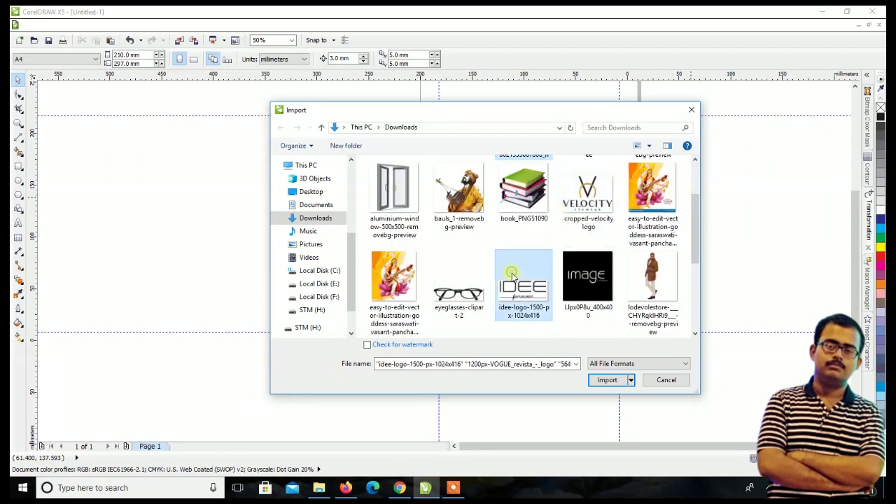
pyautogui.keyDown('ctrl'); pyautogui.click(595, 287); pyautogui.keyUp('ctrl')
pyautogui.scroll(-1, 591, 291)
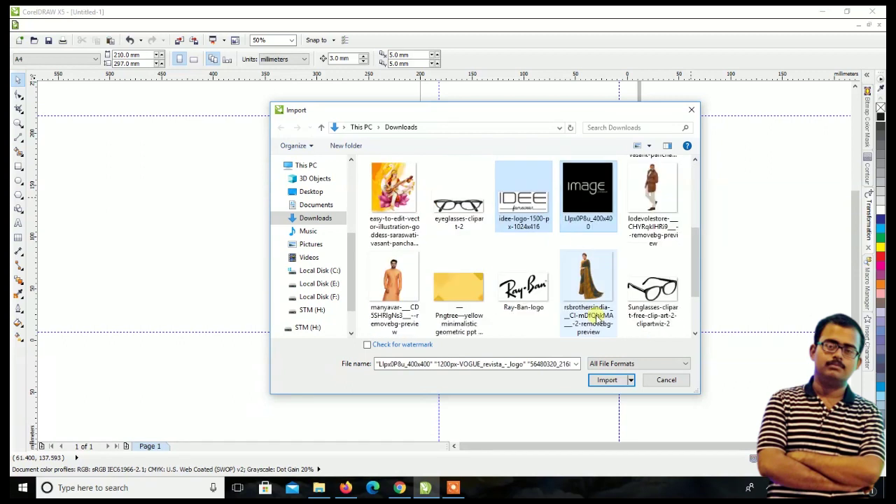
pyautogui.keyDown('ctrl'); pyautogui.click(542, 300); pyautogui.keyUp('ctrl')
pyautogui.scroll(-1, 539, 295)
pyautogui.keyDown('ctrl'); pyautogui.click(458, 294); pyautogui.keyUp('ctrl')
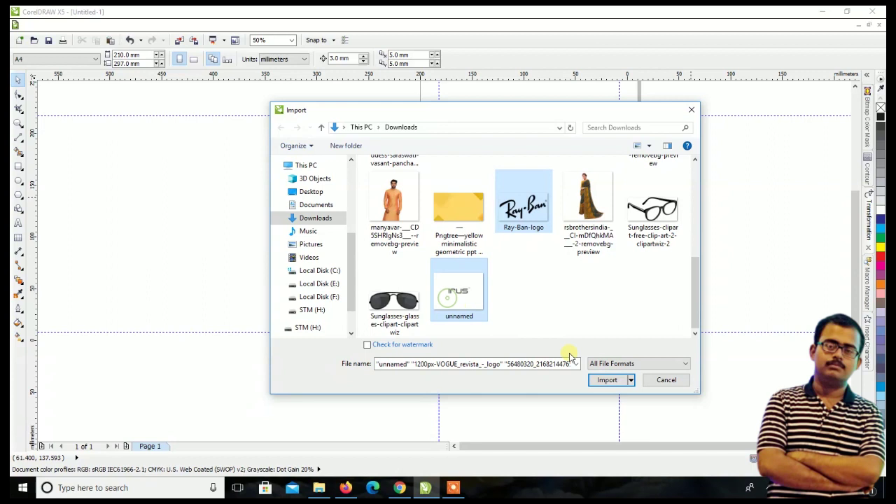
pyautogui.click(606, 379)
# Place the imported logos, dismissing unsupported-format errors and cancelling the failed file
pyautogui.click(687, 256)
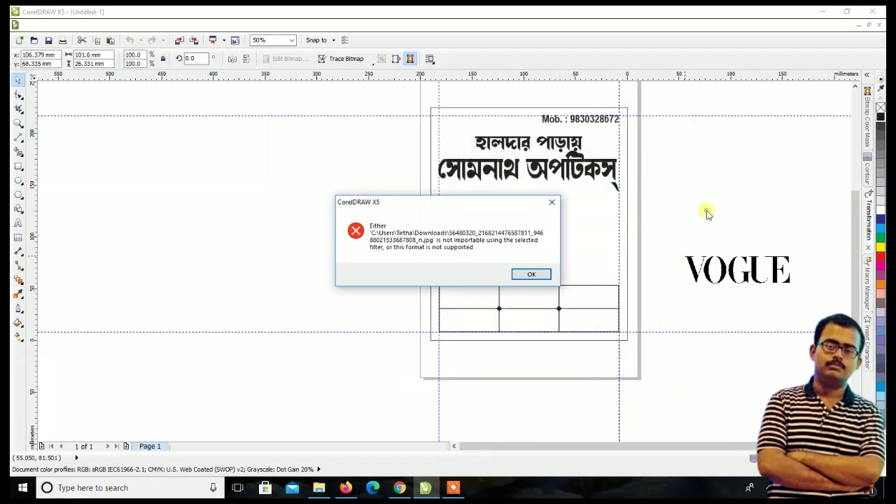
pyautogui.click(530, 274)
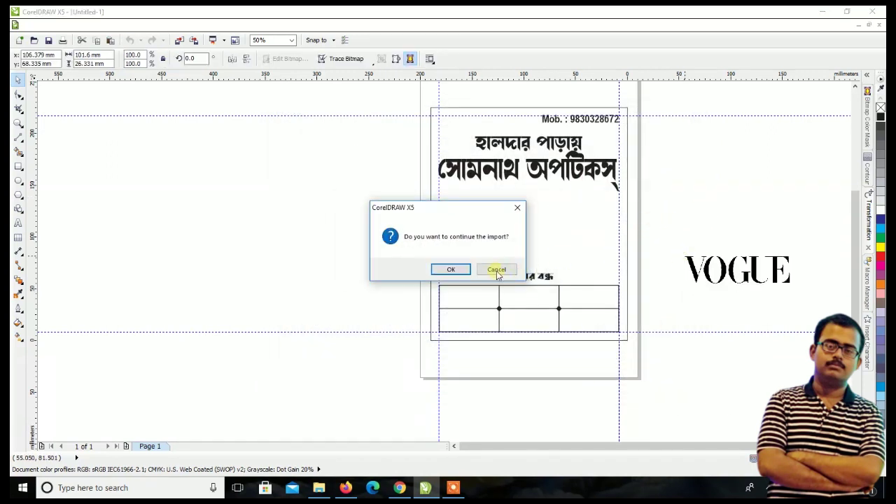
pyautogui.click(457, 271)
pyautogui.click(527, 273)
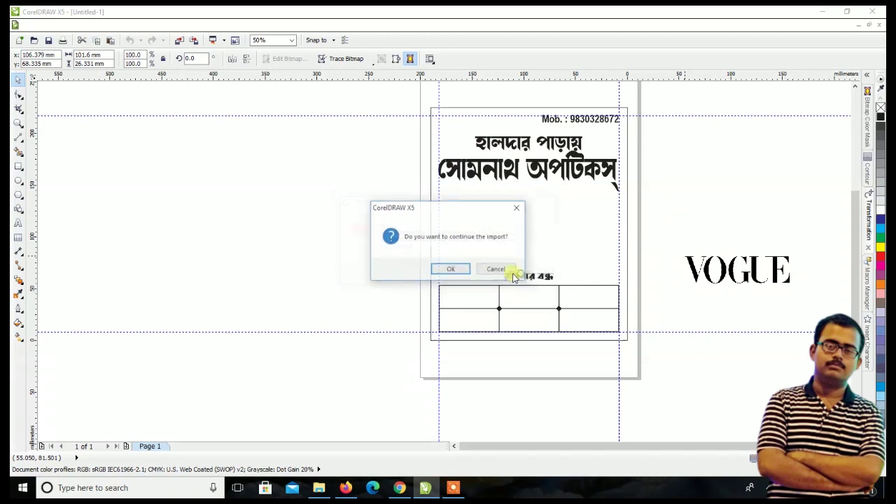
pyautogui.click(449, 271)
pyautogui.click(544, 271)
pyautogui.click(505, 267)
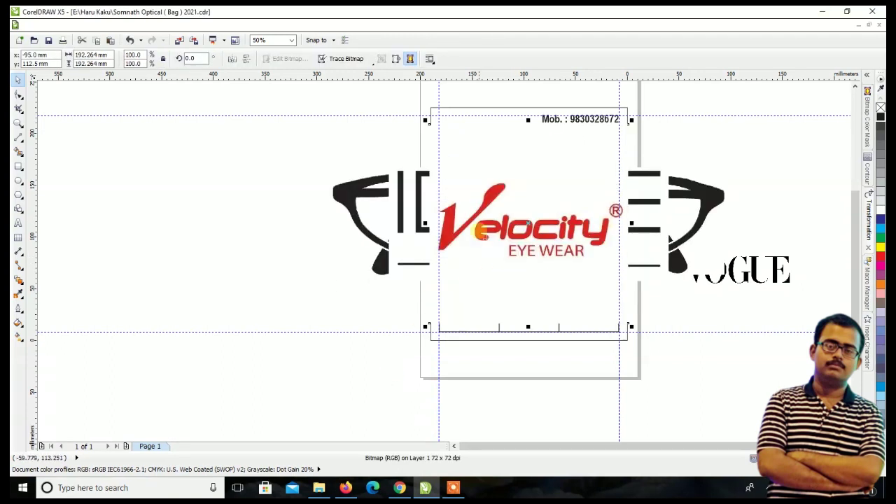
# Move the Velocity logo and an eyeglasses picture off the page and delete the woman's photo
pyautogui.scroll(-2, 525, 277)
pyautogui.click(645, 226)
pyautogui.moveTo(528, 241); pyautogui.dragTo(264, 238)
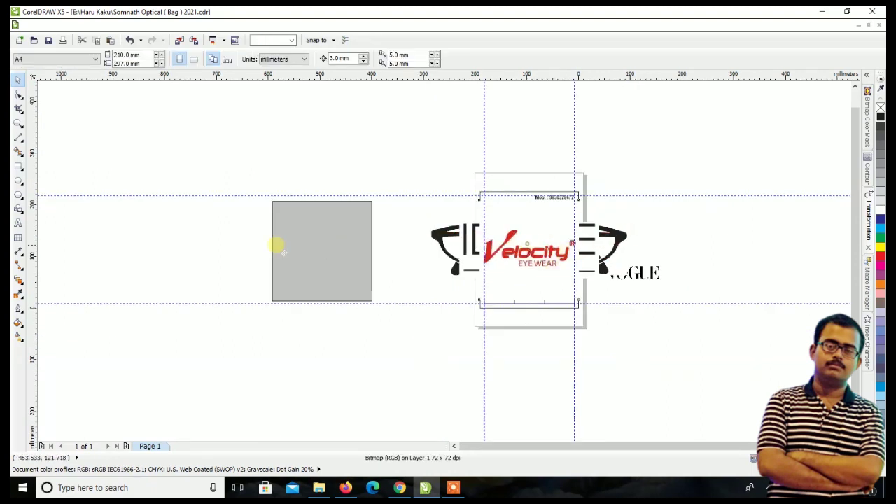
pyautogui.moveTo(530, 249); pyautogui.dragTo(710, 284)
pyautogui.click(537, 265)
pyautogui.press('Delete')
# Spread the Iris, IDEE famewear, VOGUE and two glasses images around the page
pyautogui.moveTo(525, 250); pyautogui.dragTo(667, 355)
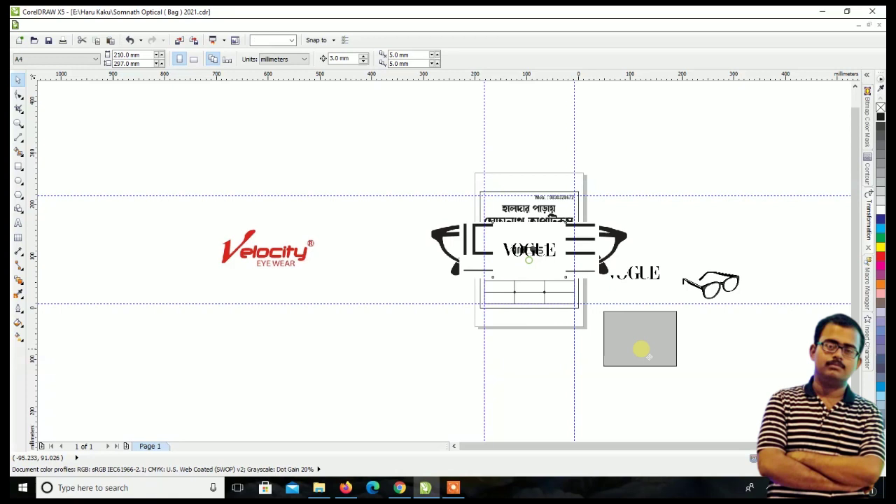
pyautogui.moveTo(534, 248); pyautogui.dragTo(742, 168)
pyautogui.click(595, 214)
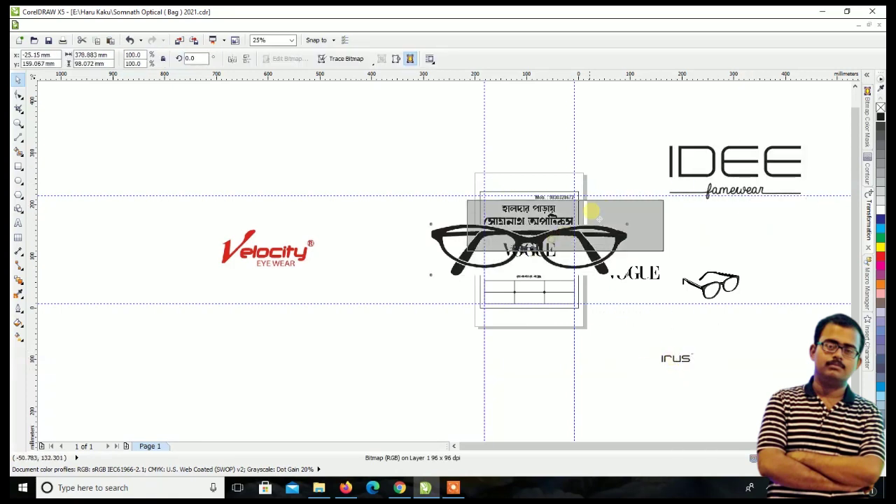
pyautogui.moveTo(594, 212); pyautogui.dragTo(393, 114)
pyautogui.moveTo(529, 250); pyautogui.dragTo(391, 297)
pyautogui.moveTo(530, 250); pyautogui.dragTo(448, 263)
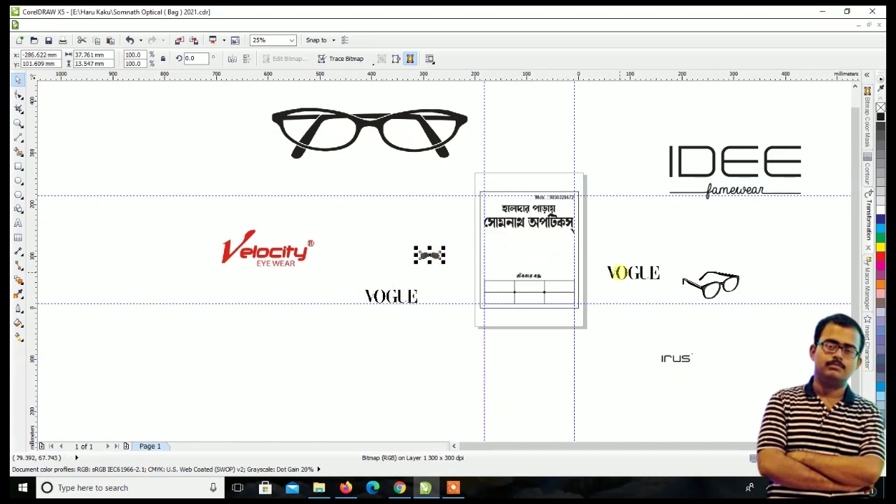
pyautogui.scroll(2, 637, 277)
# Scale the VOGUE logo down and centre it in the table's top middle cell
pyautogui.moveTo(637, 280); pyautogui.dragTo(358, 317)
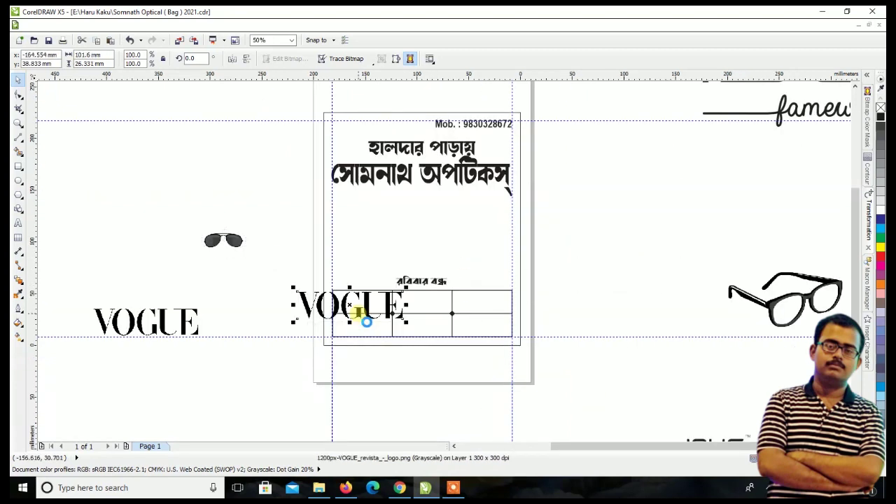
pyautogui.scroll(1, 359, 312)
pyautogui.scroll(1, 402, 284)
pyautogui.moveTo(488, 267); pyautogui.dragTo(358, 299)
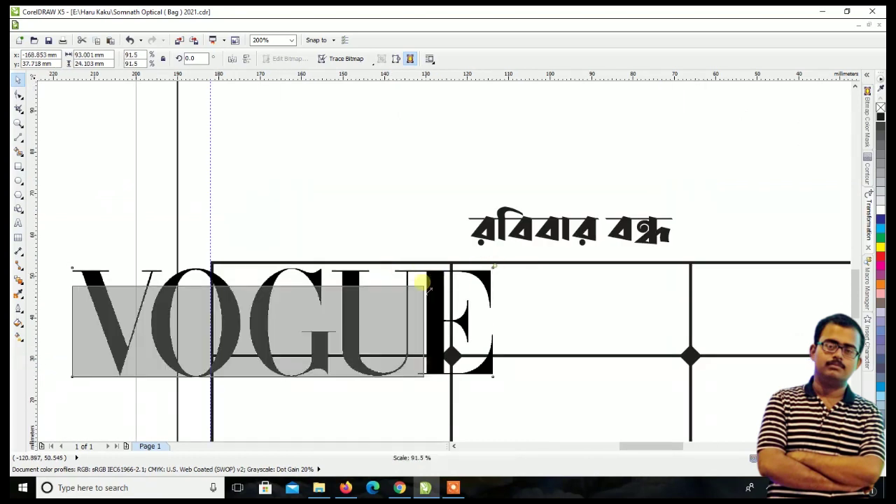
pyautogui.scroll(-1, 358, 301)
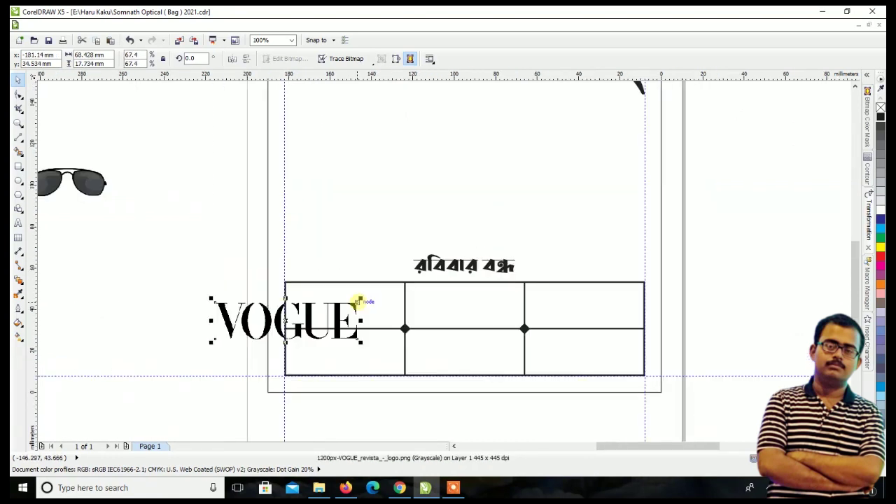
pyautogui.moveTo(280, 308)
pyautogui.mouseDown()
pyautogui.moveTo(456, 325)
pyautogui.moveTo(464, 292)
pyautogui.mouseUp()
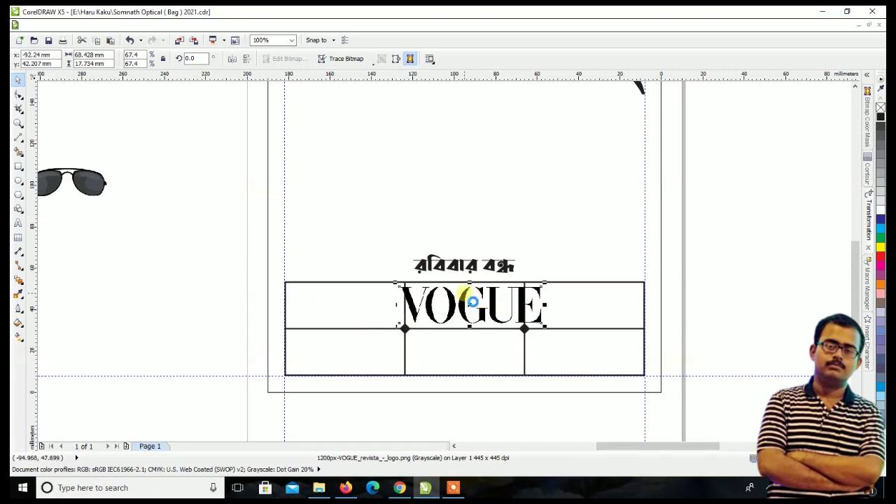
pyautogui.scroll(1, 464, 292)
pyautogui.moveTo(620, 276)
pyautogui.mouseDown()
pyautogui.moveTo(566, 273)
pyautogui.moveTo(559, 292)
pyautogui.mouseUp()
pyautogui.moveTo(435, 322); pyautogui.dragTo(462, 321)
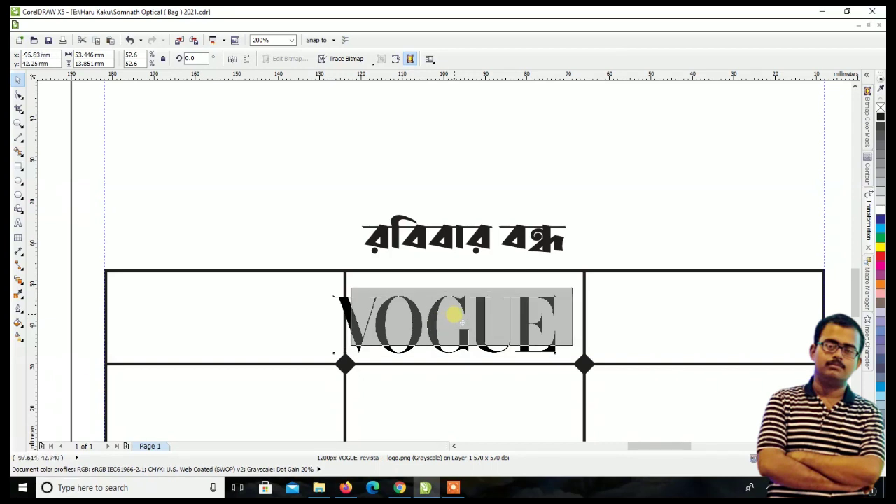
# Copy the Ray-Ban logo file from Downloads and paste it into the design
pyautogui.scroll(-1, 454, 315)
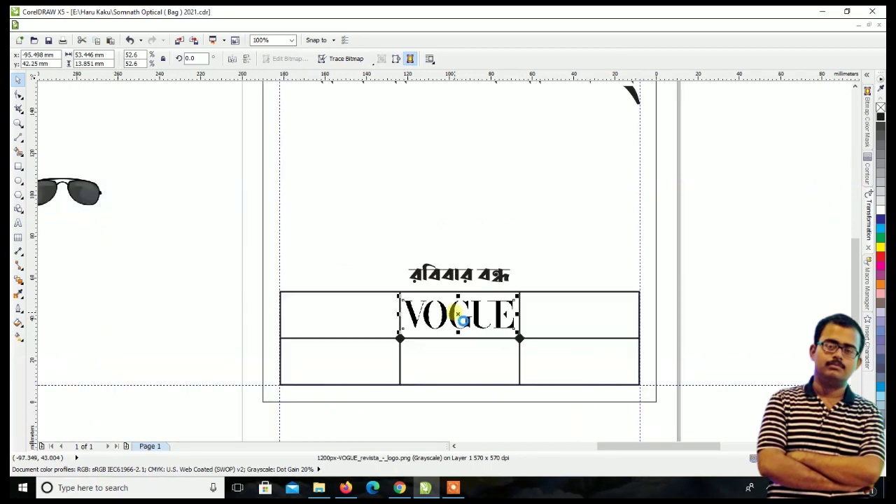
pyautogui.scroll(-1, 458, 315)
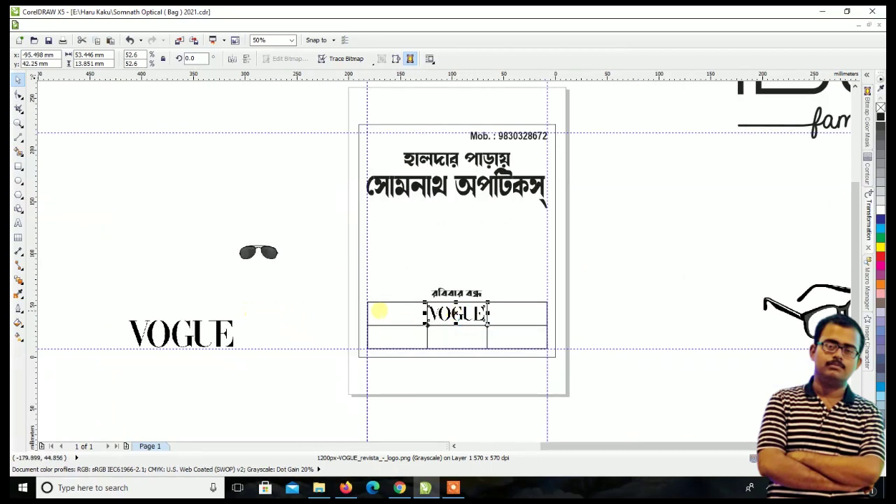
pyautogui.scroll(-1, 392, 310)
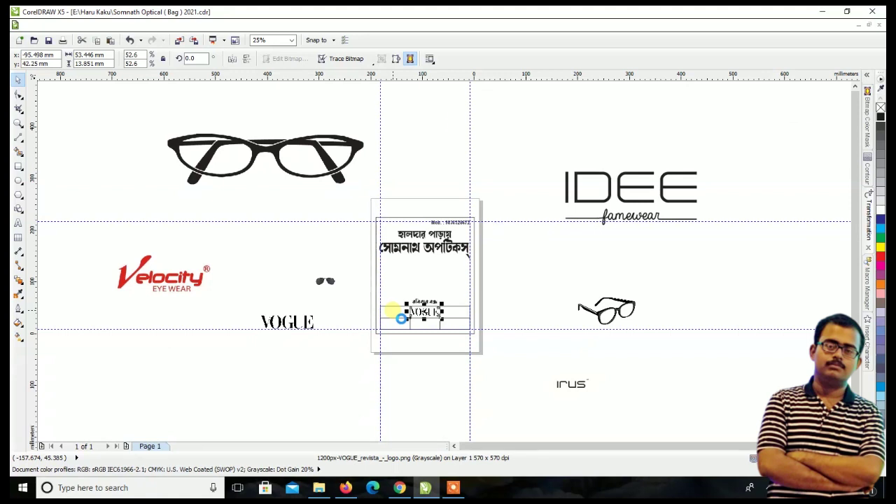
pyautogui.scroll(-1, 417, 327)
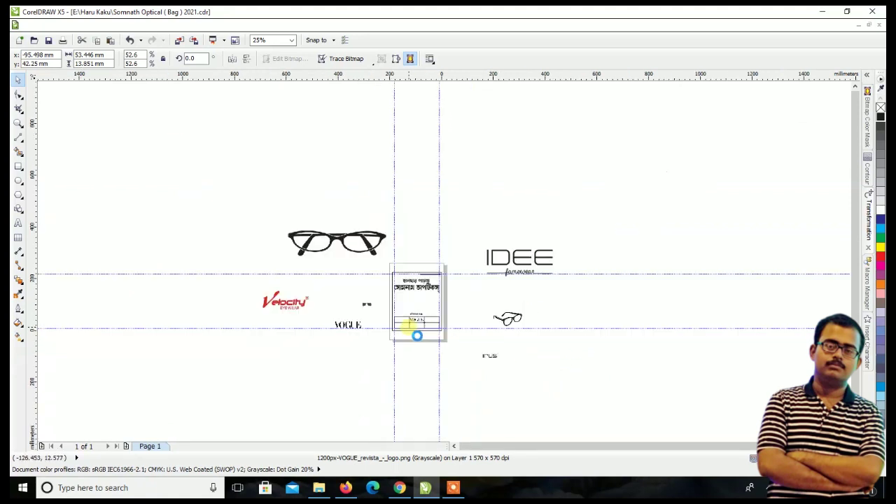
pyautogui.click(319, 487)
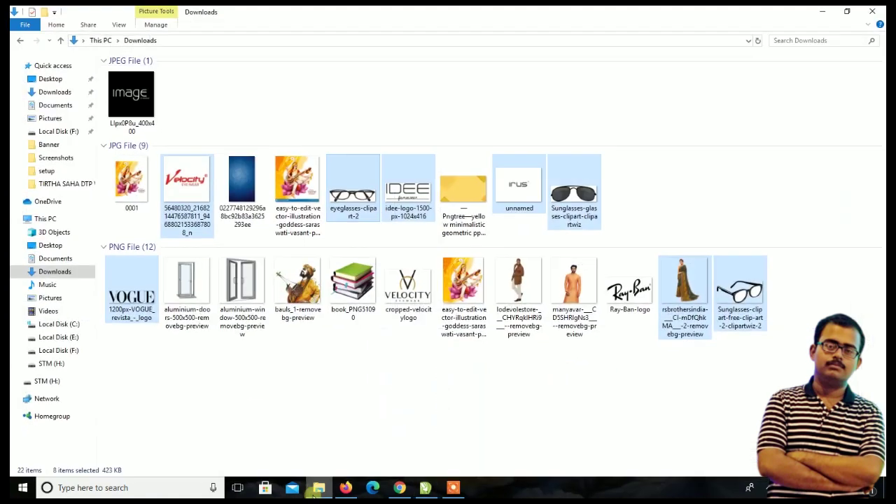
pyautogui.click(629, 298)
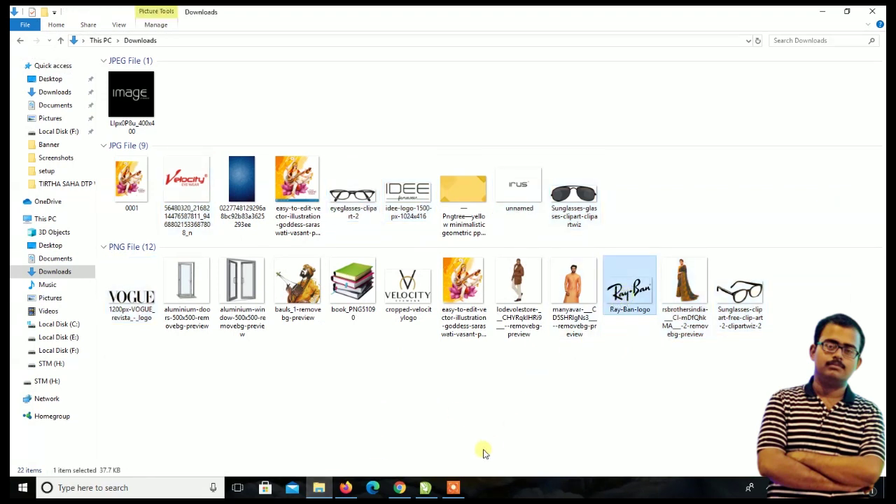
pyautogui.click(425, 487)
pyautogui.hotkey('ctrl', 'v')
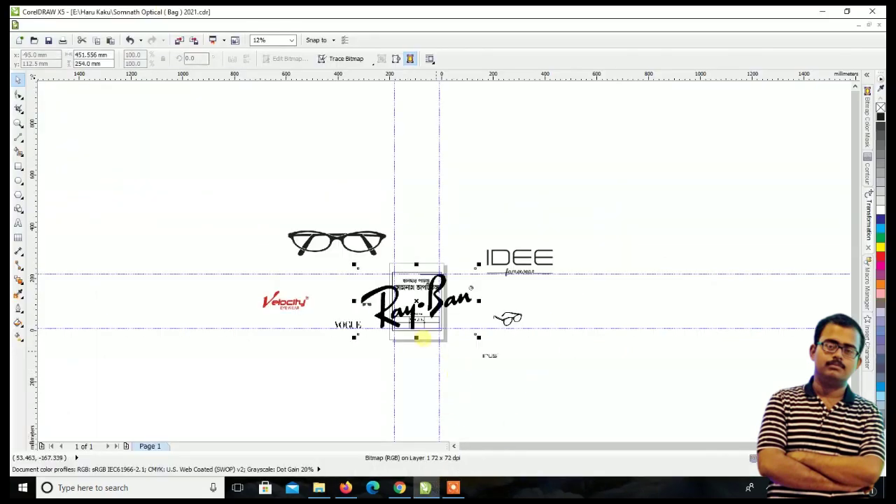
# Shrink the large Ray-Ban logo and move it into the cell left of VOGUE
pyautogui.scroll(2, 418, 339)
pyautogui.scroll(2, 426, 320)
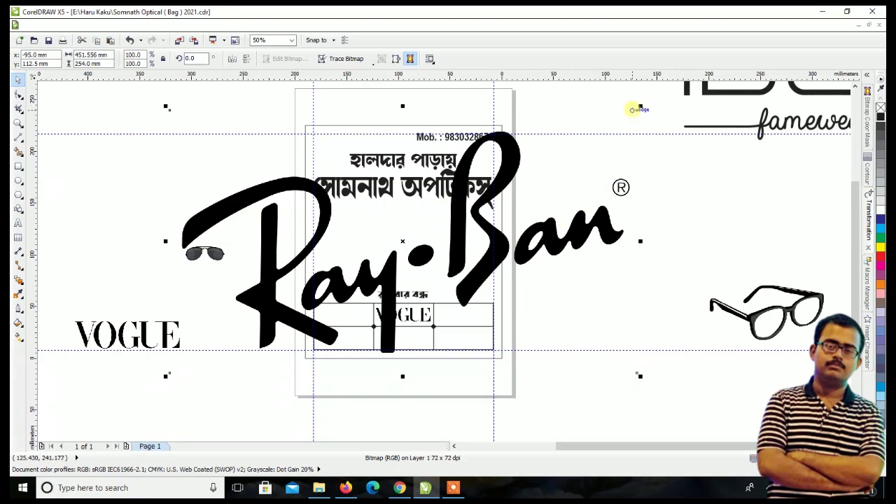
pyautogui.moveTo(640, 106); pyautogui.dragTo(225, 354)
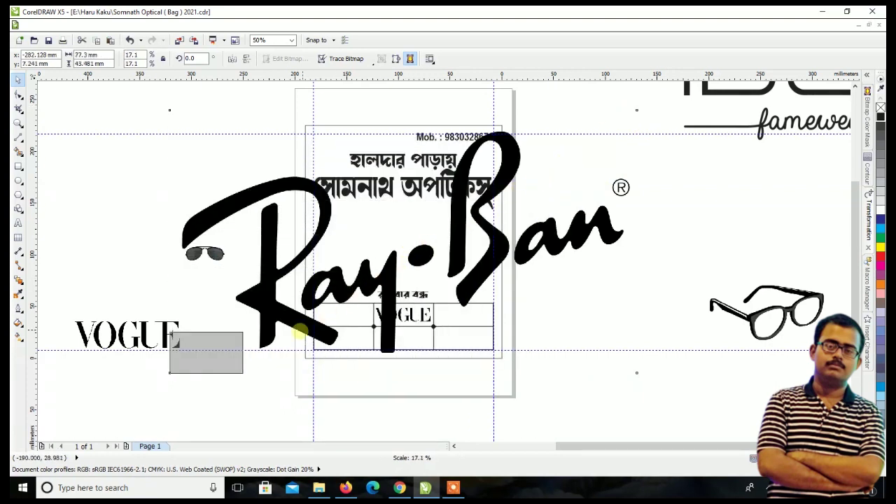
pyautogui.moveTo(210, 354); pyautogui.dragTo(353, 311)
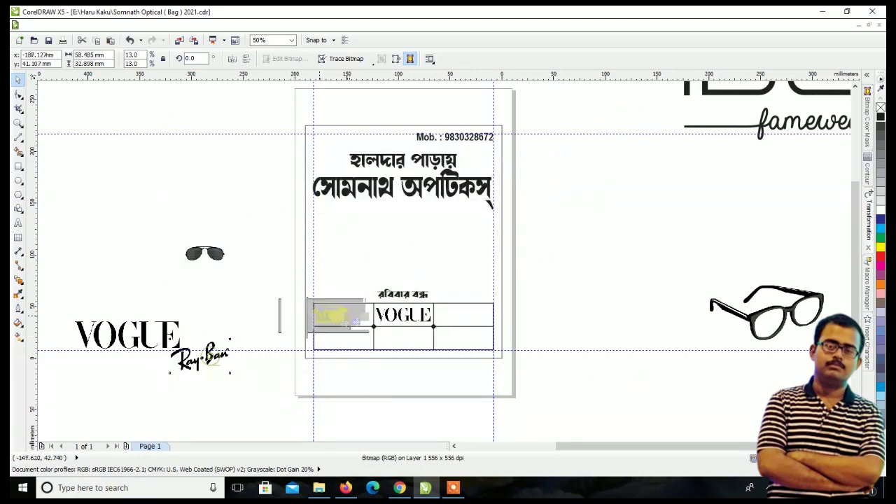
pyautogui.scroll(4, 357, 309)
# Fine-tune the Ray-Ban logo's size and position so it fills its top-left cell
pyautogui.moveTo(407, 243); pyautogui.dragTo(364, 268)
pyautogui.moveTo(301, 332); pyautogui.dragTo(325, 322)
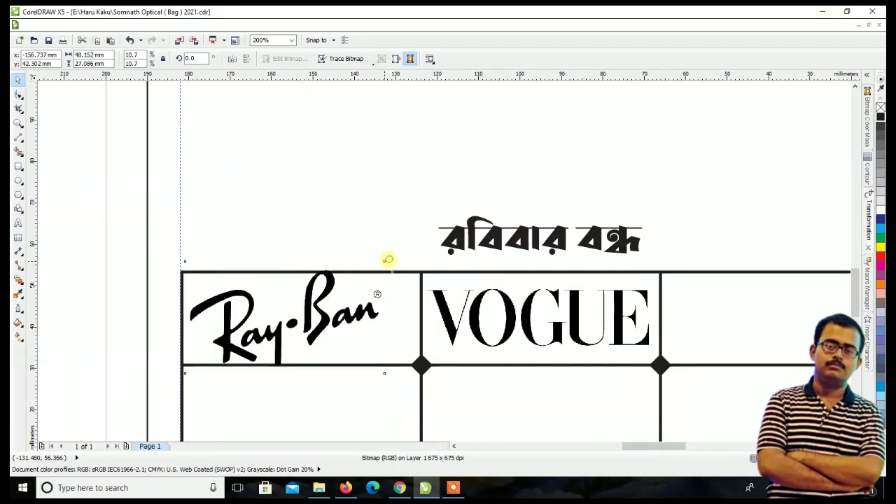
pyautogui.moveTo(388, 258); pyautogui.dragTo(375, 288)
pyautogui.moveTo(296, 320)
pyautogui.mouseDown()
pyautogui.moveTo(311, 320)
pyautogui.moveTo(304, 322)
pyautogui.mouseUp()
pyautogui.moveTo(362, 272); pyautogui.dragTo(374, 265)
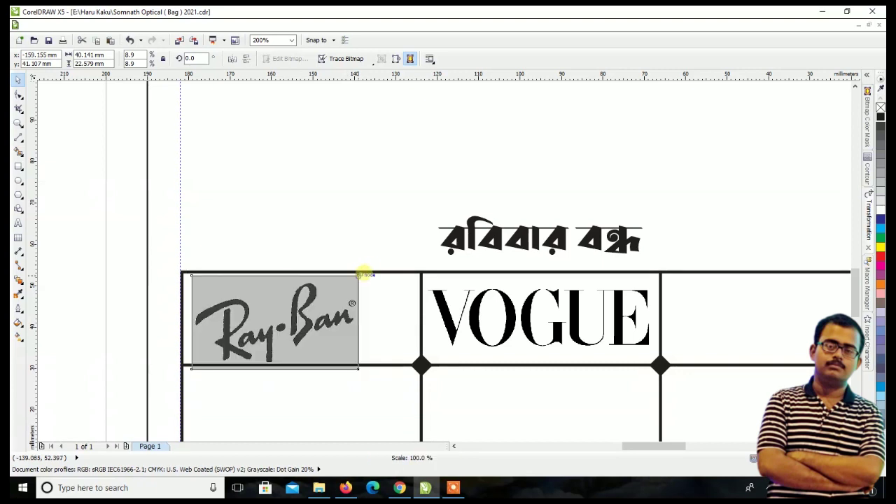
pyautogui.moveTo(324, 309); pyautogui.dragTo(331, 309)
pyautogui.scroll(-3, 331, 309)
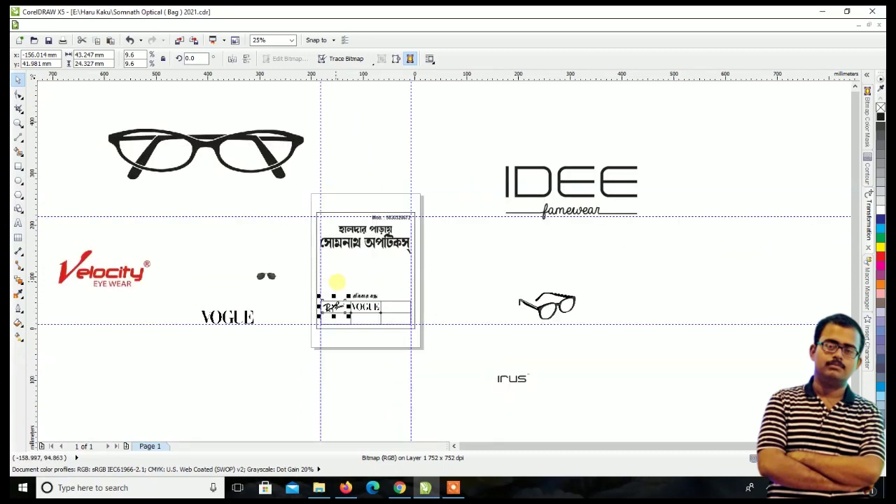
# Scale the IDEE famewear logo to about 17.9% and centre it in the cell below Ray-Ban
pyautogui.moveTo(542, 187); pyautogui.dragTo(327, 311)
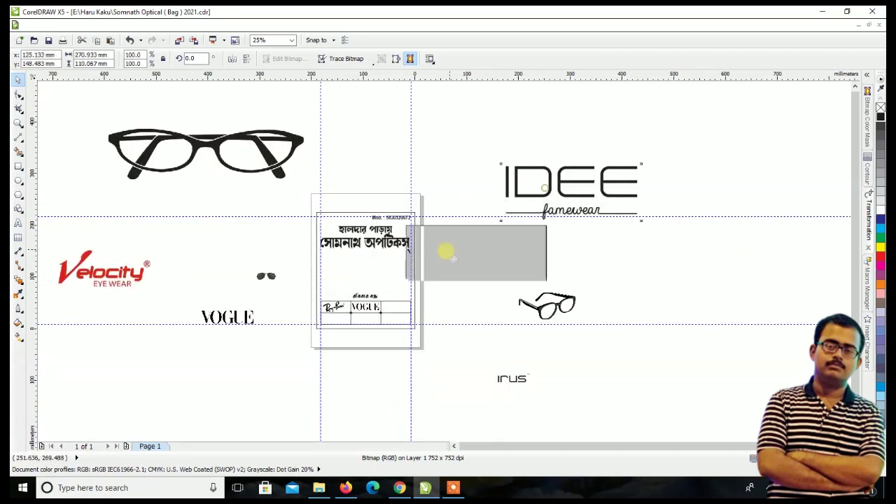
pyautogui.scroll(1, 337, 321)
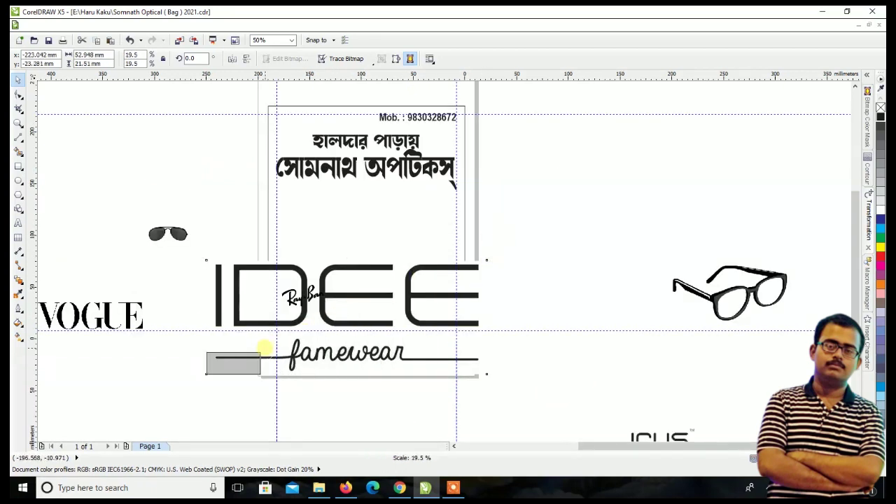
pyautogui.moveTo(490, 257); pyautogui.dragTo(260, 353)
pyautogui.moveTo(316, 323); pyautogui.dragTo(320, 325)
pyautogui.scroll(3, 312, 322)
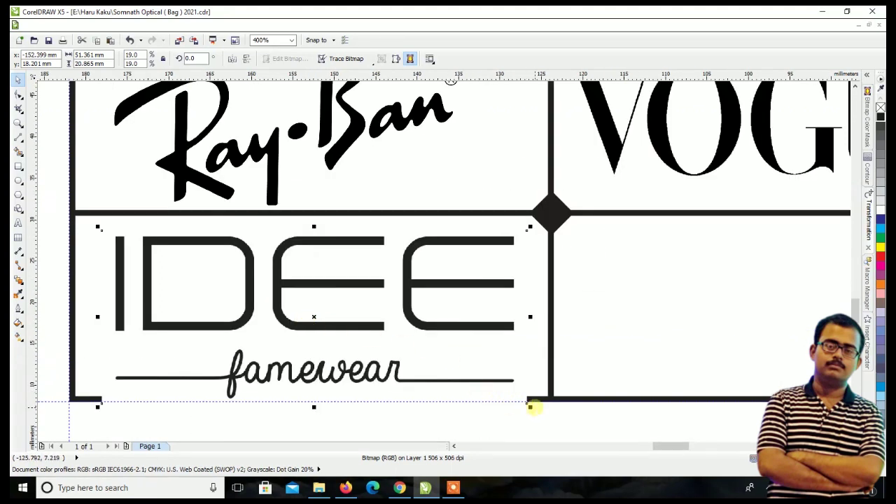
pyautogui.moveTo(530, 407); pyautogui.dragTo(485, 387)
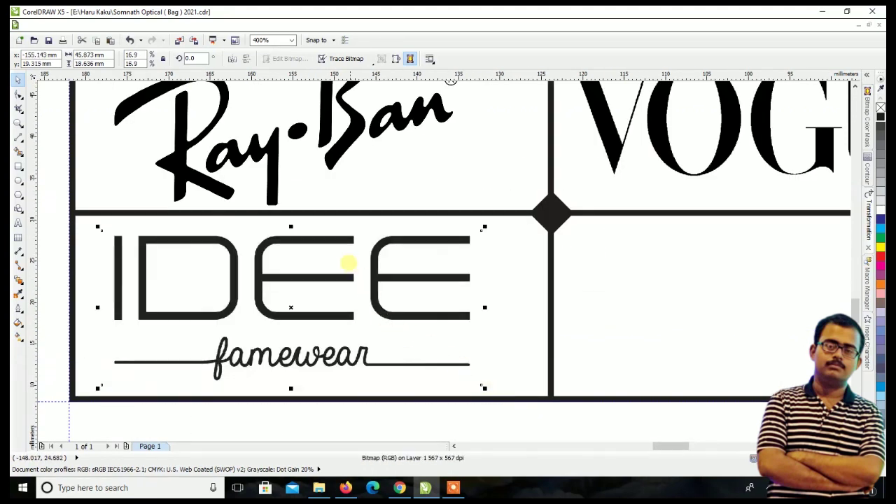
pyautogui.moveTo(341, 246); pyautogui.dragTo(346, 251)
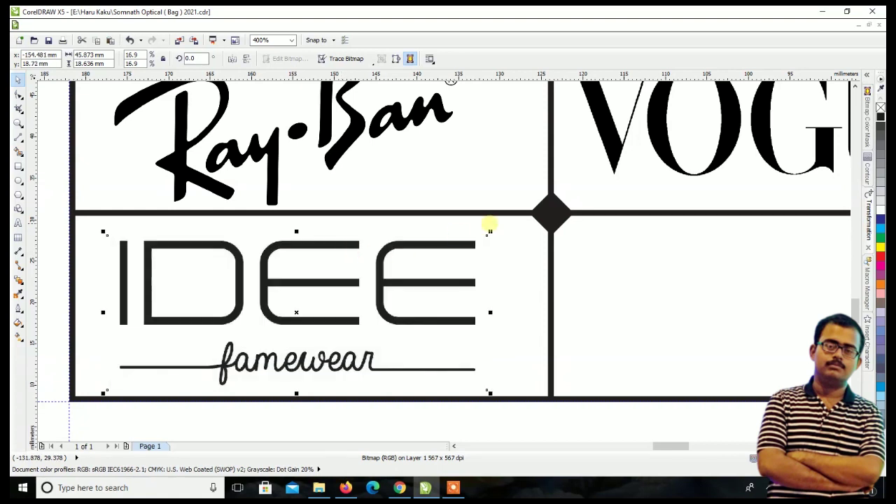
pyautogui.moveTo(490, 231); pyautogui.dragTo(515, 225)
# Move the irus logo onto the page
pyautogui.scroll(-1, 390, 268)
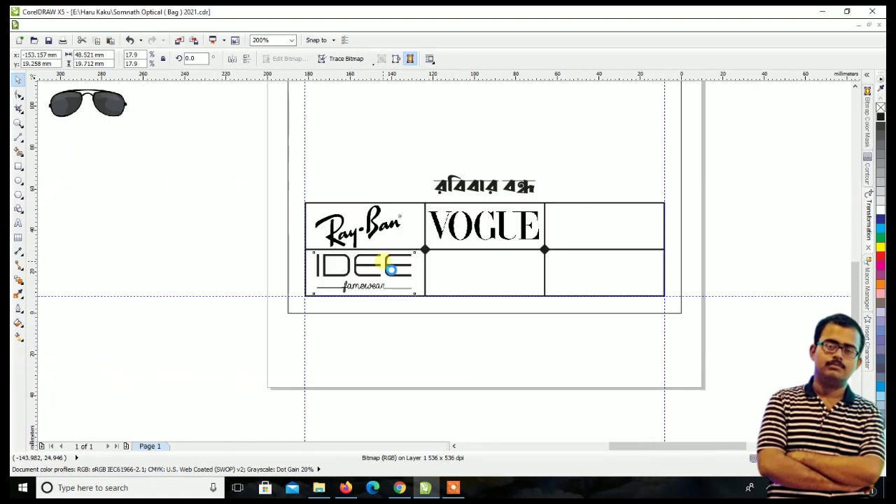
pyautogui.scroll(-1, 385, 267)
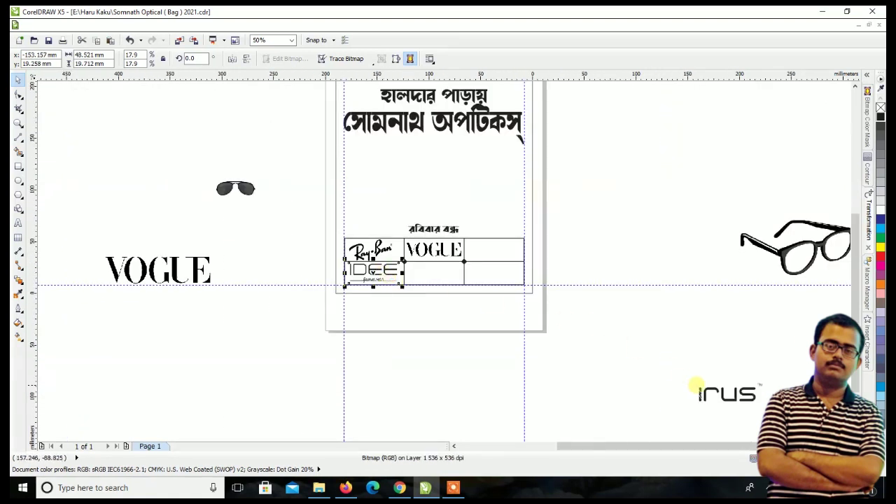
pyautogui.moveTo(713, 391); pyautogui.dragTo(434, 339)
pyautogui.scroll(1, 434, 341)
pyautogui.scroll(1, 437, 344)
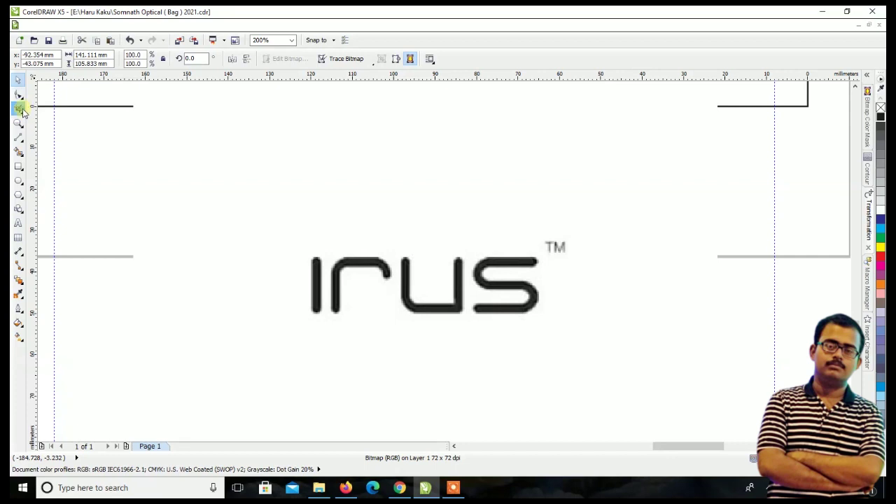
# Crop the irus bitmap tightly around the logo
pyautogui.click(20, 109)
pyautogui.moveTo(295, 236)
pyautogui.mouseDown()
pyautogui.moveTo(592, 336)
pyautogui.moveTo(581, 336)
pyautogui.mouseUp()
pyautogui.doubleClick(521, 320)
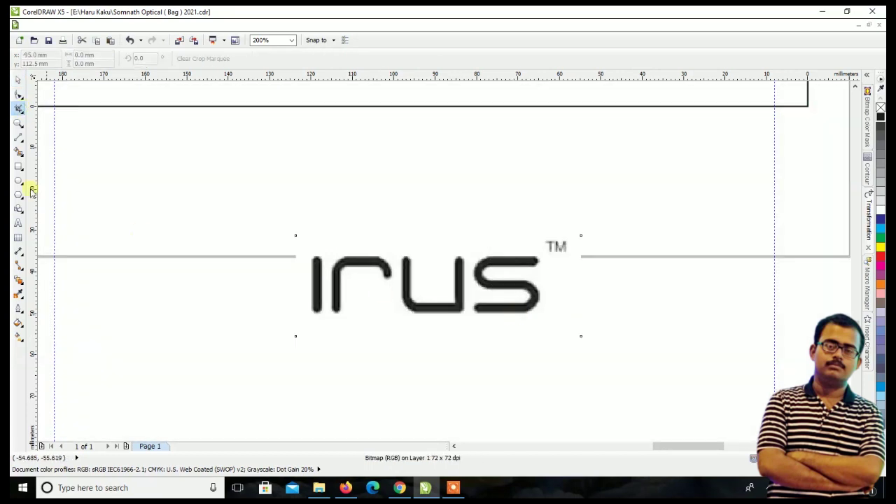
pyautogui.click(19, 82)
# Auto-adjust the irus logo and darken it with brightness −90
pyautogui.click(176, 25)
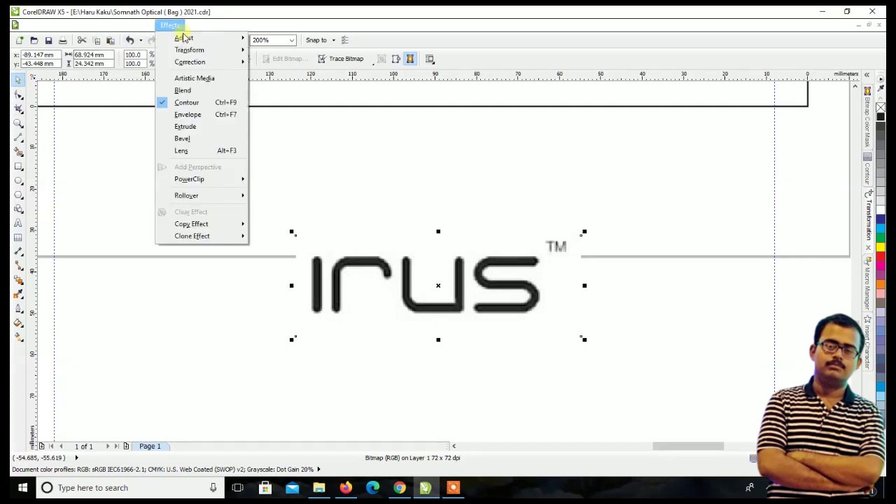
pyautogui.click(215, 54)
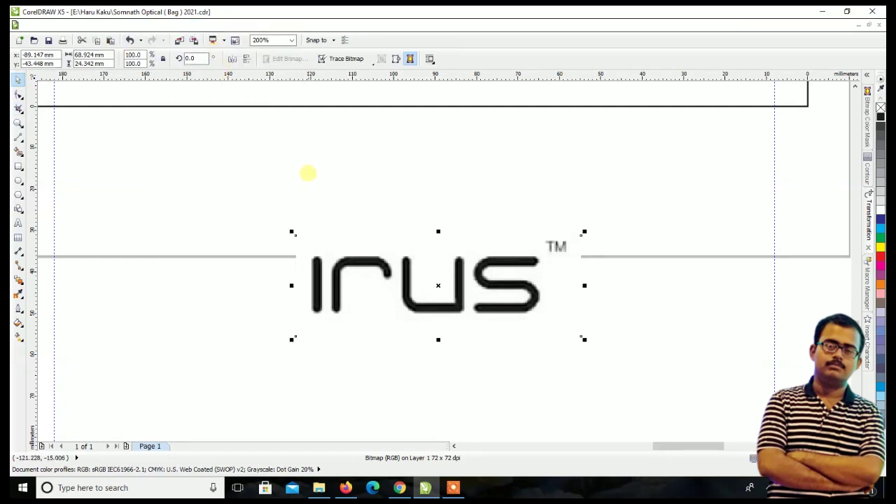
pyautogui.hotkey('ctrl', 'b')
pyautogui.click(341, 285)
pyautogui.moveTo(434, 195); pyautogui.dragTo(645, 189)
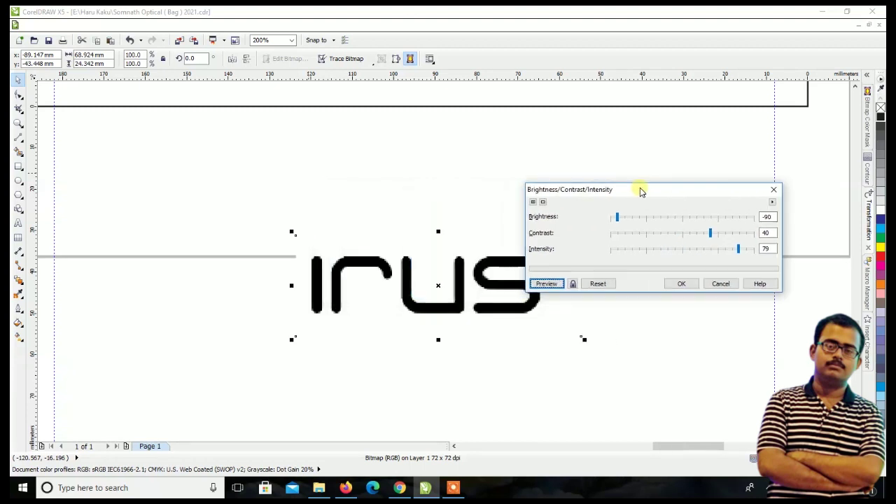
pyautogui.click(685, 281)
# Scale the irus logo to 81% and fit it into the cell beside IDEE
pyautogui.scroll(-2, 470, 296)
pyautogui.moveTo(464, 296); pyautogui.dragTo(451, 166)
pyautogui.scroll(2, 451, 155)
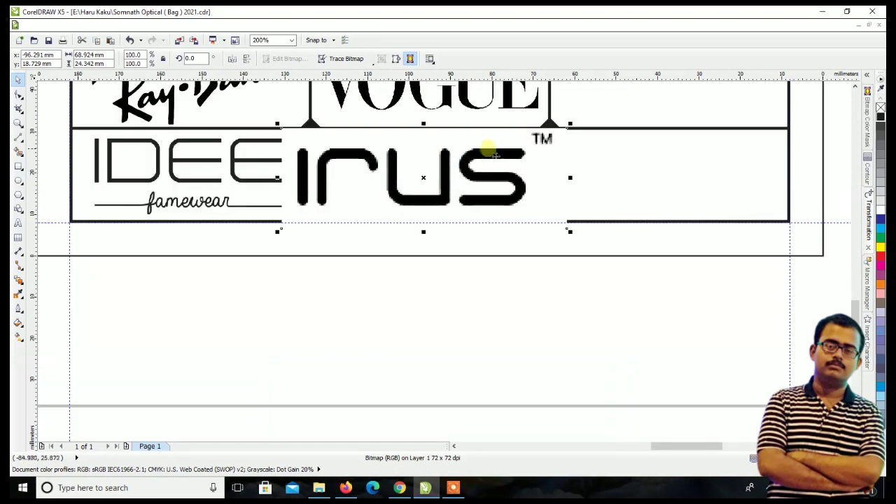
pyautogui.moveTo(573, 126); pyautogui.dragTo(516, 149)
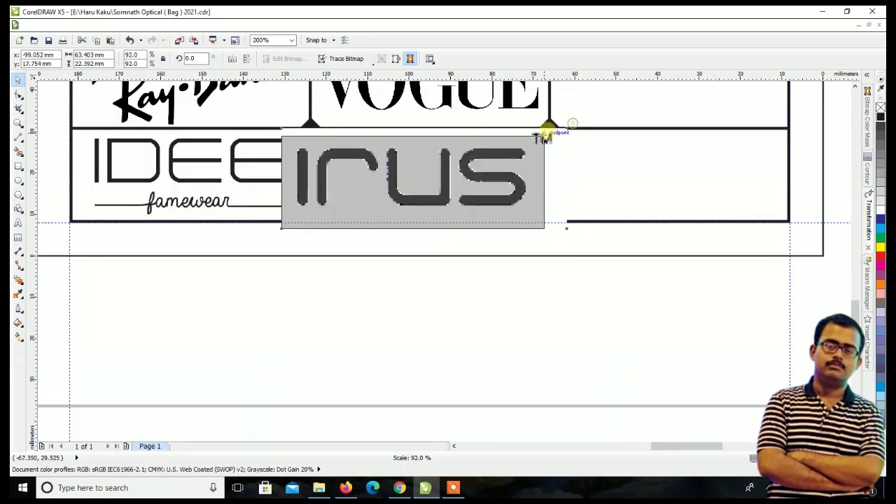
pyautogui.moveTo(469, 188); pyautogui.dragTo(501, 177)
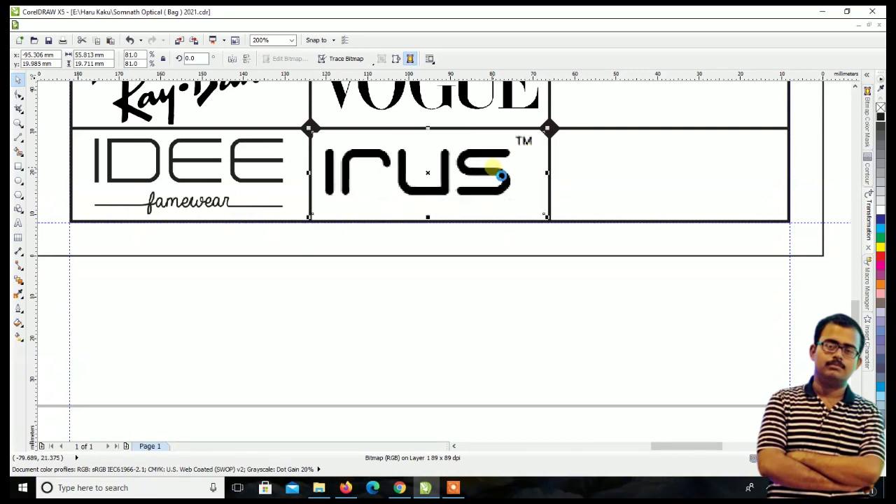
# Trim the irus bitmap's left edge inward with the Shape tool and reposition it
pyautogui.scroll(1, 493, 171)
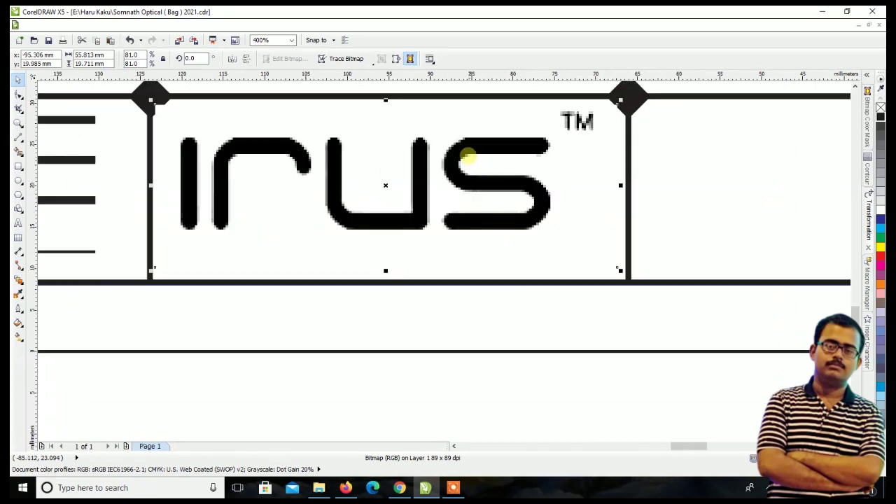
pyautogui.moveTo(467, 156); pyautogui.dragTo(473, 160)
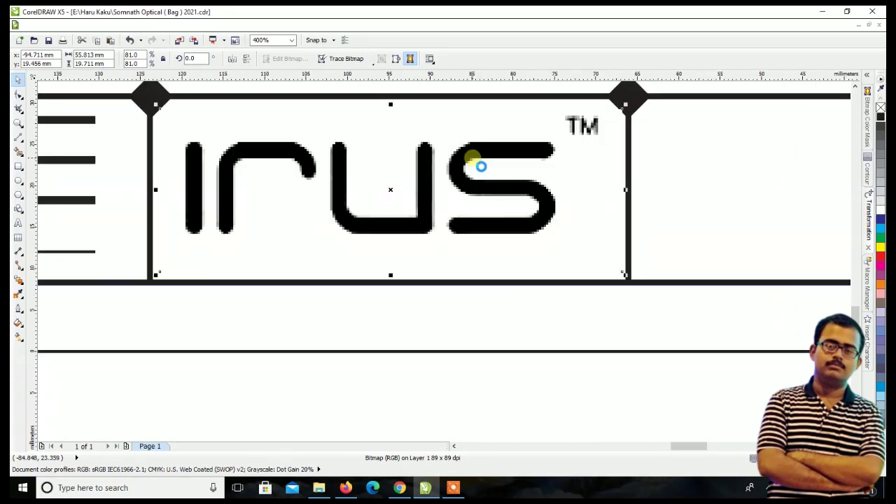
pyautogui.click(13, 97)
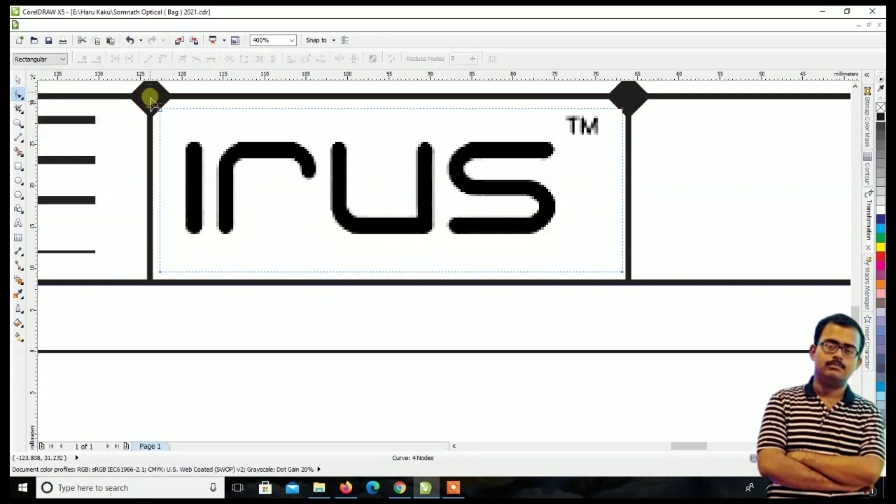
pyautogui.moveTo(150, 94)
pyautogui.mouseDown()
pyautogui.moveTo(163, 279)
pyautogui.moveTo(172, 272)
pyautogui.mouseUp()
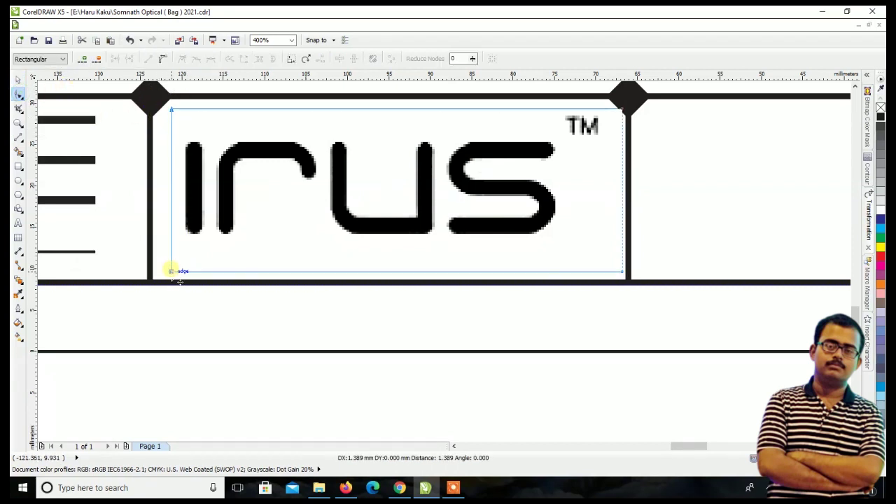
pyautogui.click(18, 80)
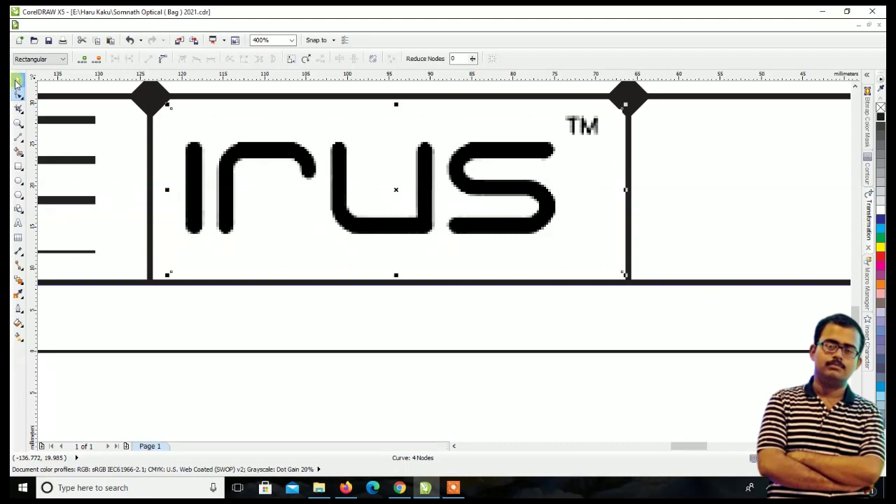
pyautogui.click(385, 185)
pyautogui.moveTo(354, 153); pyautogui.dragTo(336, 152)
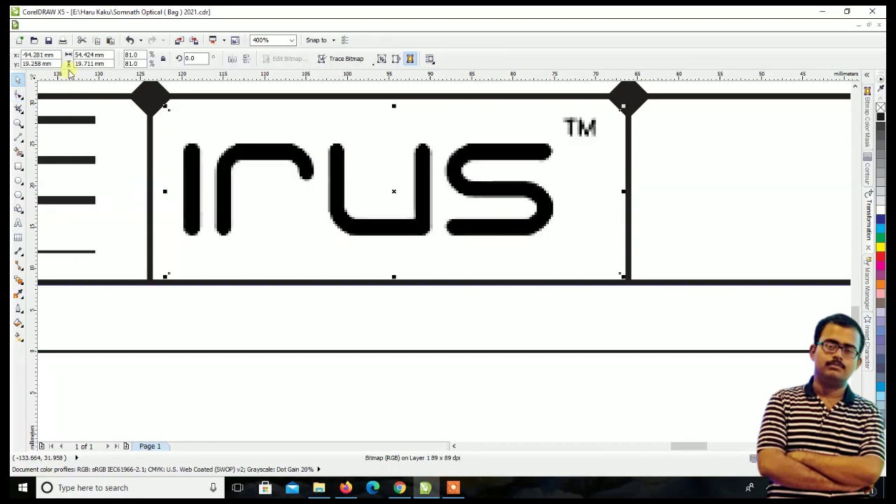
# Trim the irus bitmap's right edge inward, then deselect to review the four-logo table
pyautogui.click(19, 94)
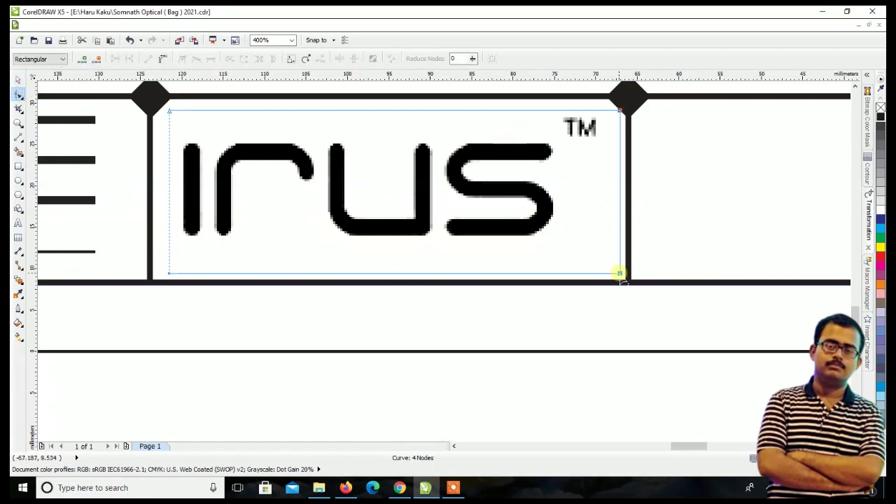
pyautogui.moveTo(621, 273); pyautogui.dragTo(606, 273)
pyautogui.click(148, 102)
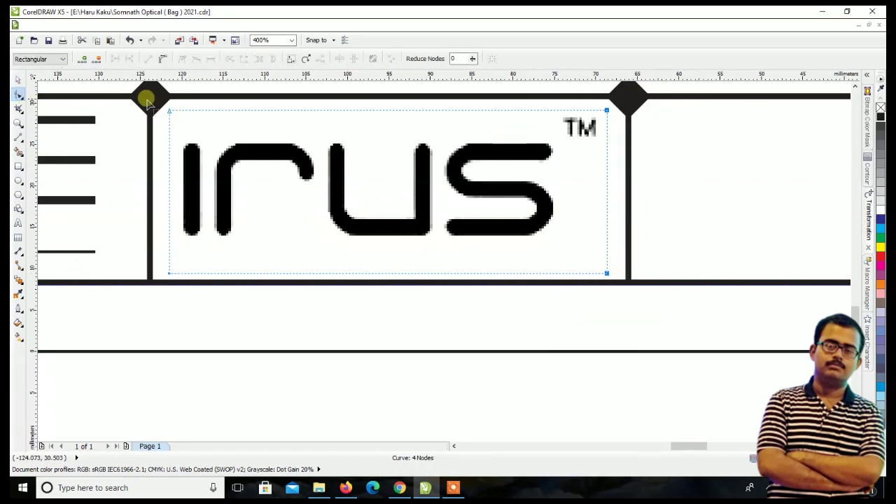
pyautogui.click(19, 82)
pyautogui.scroll(-1, 354, 275)
pyautogui.scroll(-2, 360, 279)
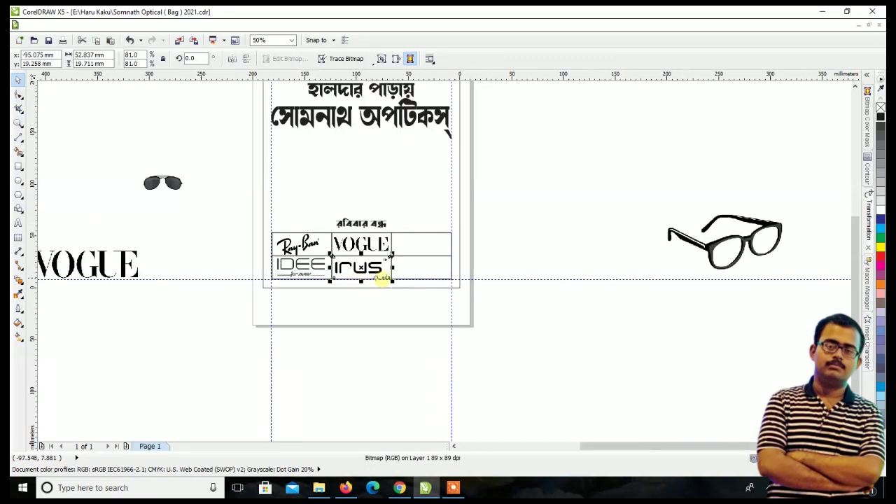
pyautogui.click(618, 299)
pyautogui.scroll(-1, 261, 282)
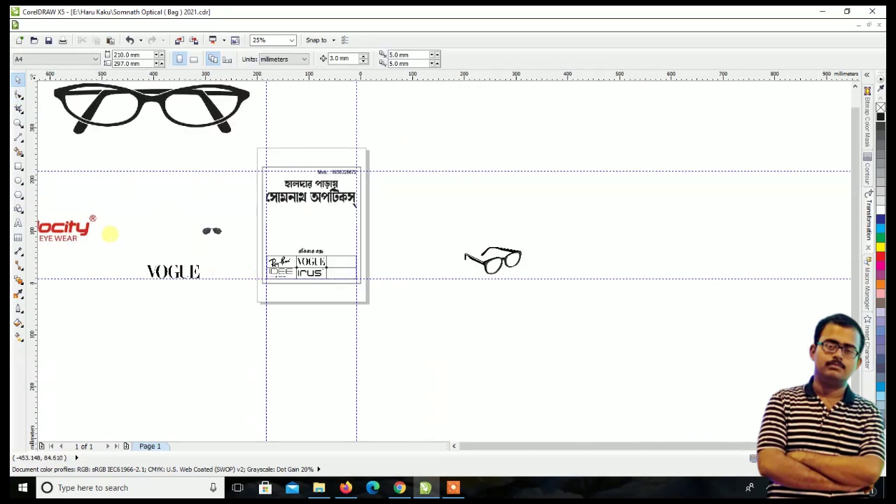
# Convert the Velocity Eye Wear logo to an 8-bit grayscale bitmap and auto-adjust it darker
pyautogui.moveTo(80, 231)
pyautogui.mouseDown()
pyautogui.moveTo(347, 280)
pyautogui.moveTo(402, 315)
pyautogui.moveTo(539, 314)
pyautogui.mouseUp()
pyautogui.scroll(1, 340, 266)
pyautogui.scroll(1, 541, 315)
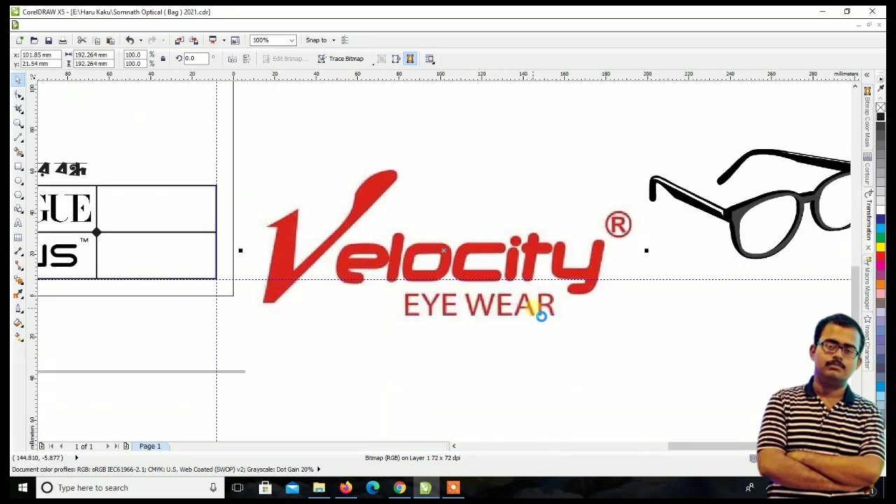
pyautogui.click(182, 26)
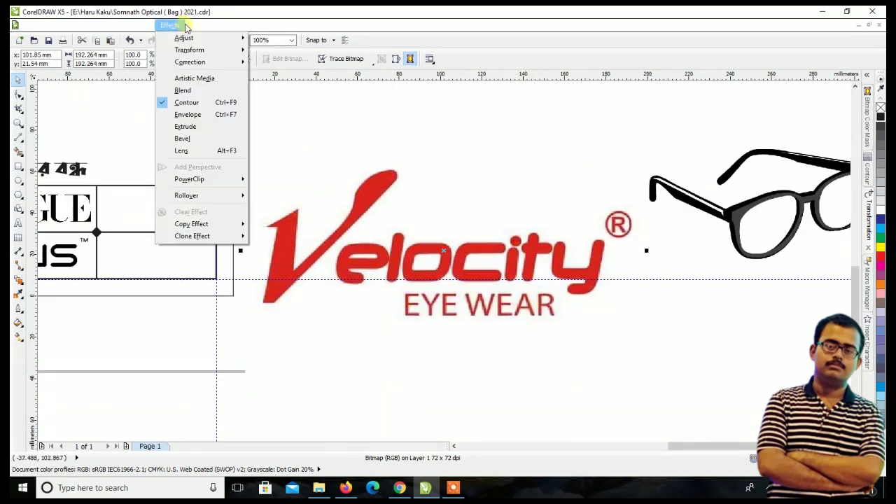
pyautogui.click(203, 35)
pyautogui.click(578, 218)
pyautogui.click(584, 248)
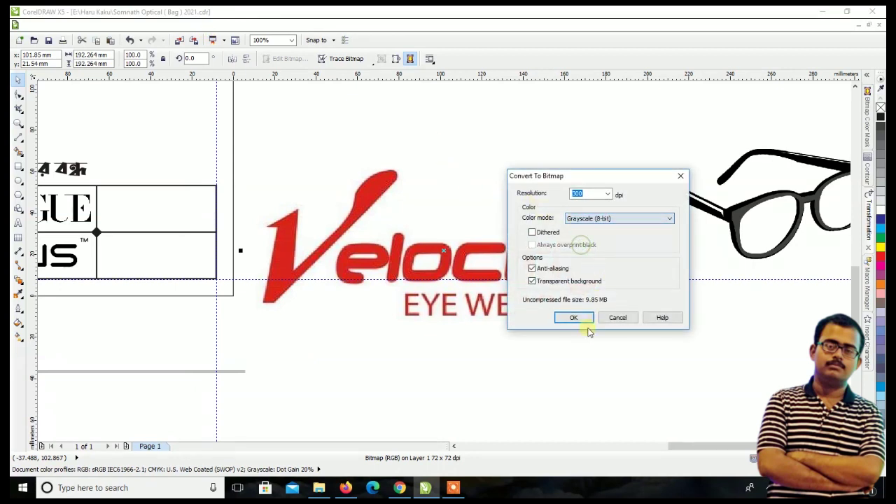
pyautogui.click(576, 317)
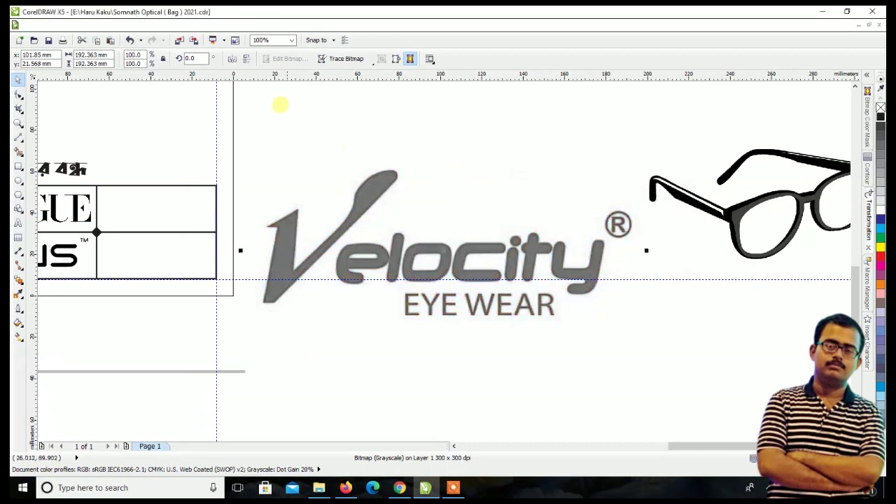
pyautogui.click(221, 39)
pyautogui.click(216, 53)
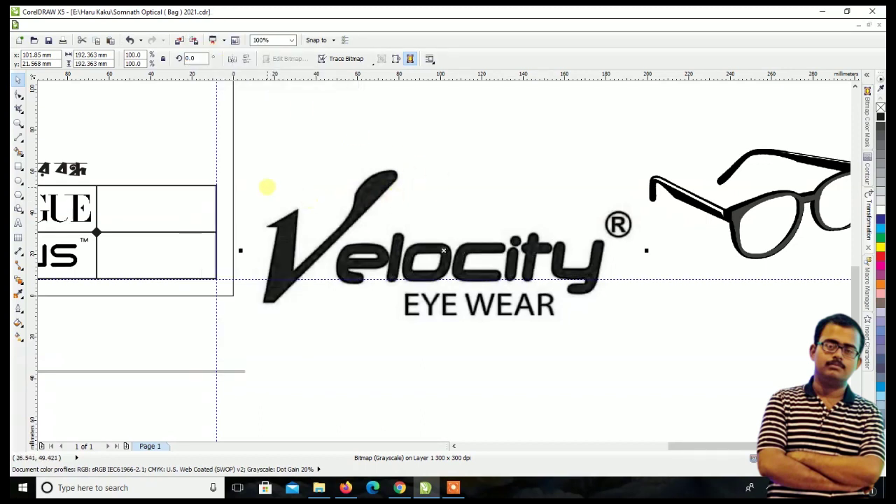
# Darken the Velocity logo to solid black and crop it tightly
pyautogui.hotkey('ctrl', 'b')
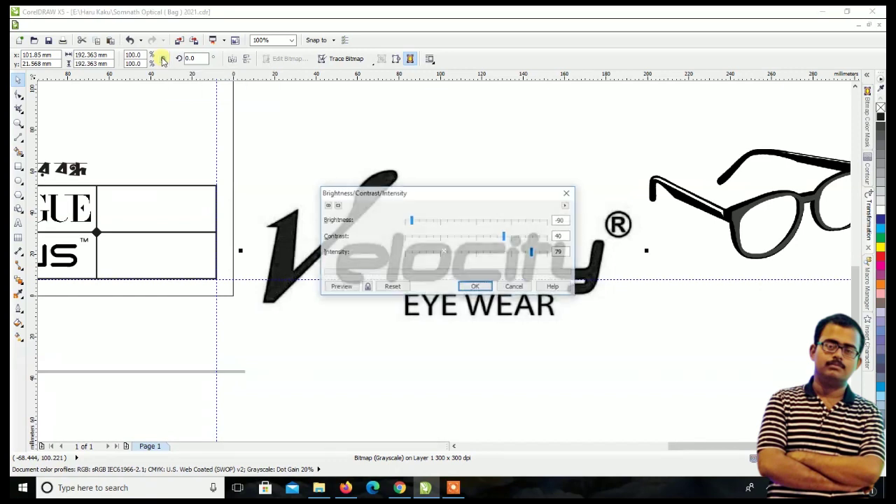
pyautogui.click(351, 287)
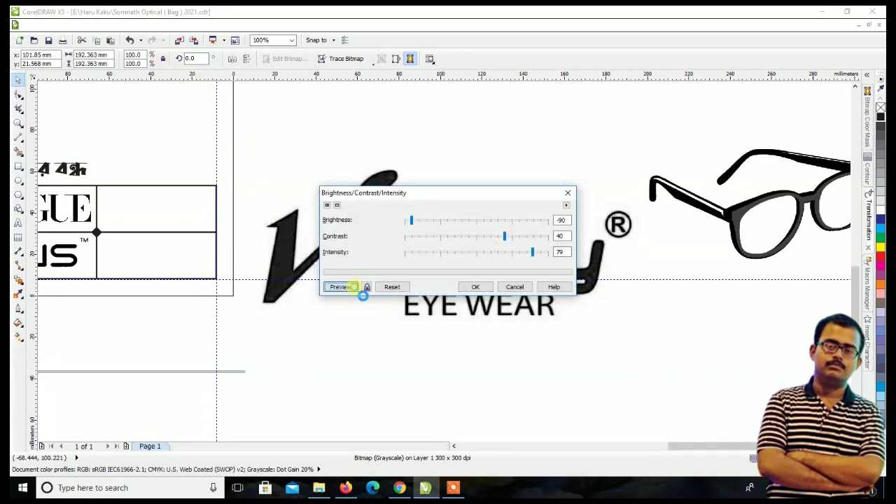
pyautogui.click(476, 288)
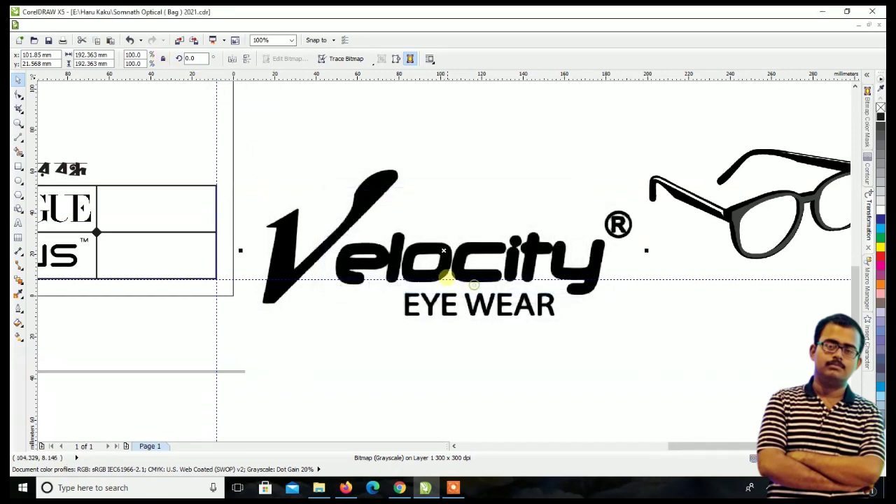
pyautogui.click(19, 110)
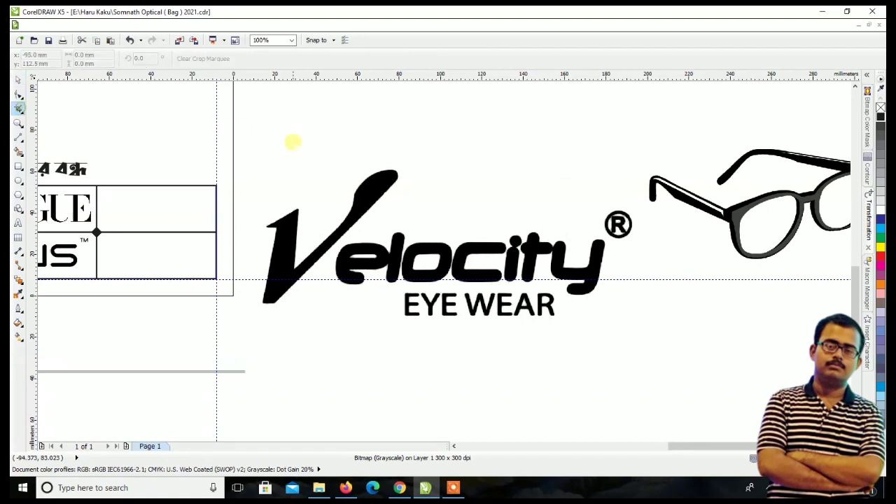
pyautogui.moveTo(244, 165); pyautogui.dragTo(642, 331)
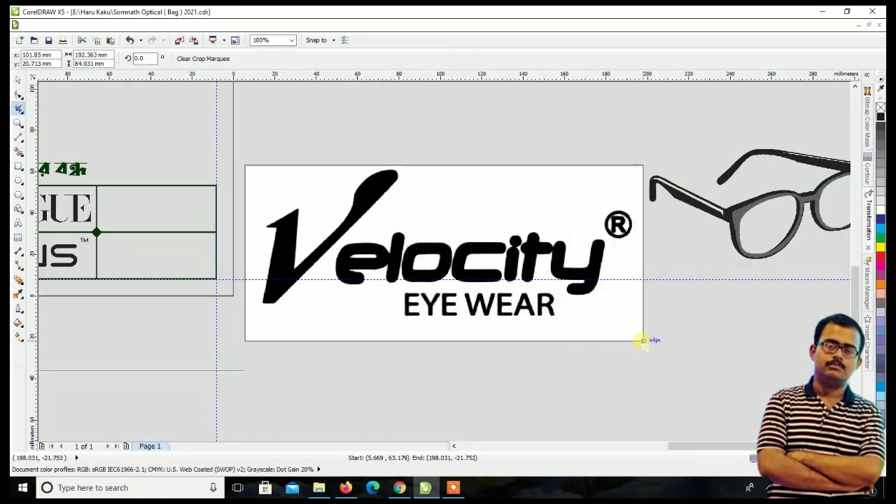
pyautogui.doubleClick(560, 304)
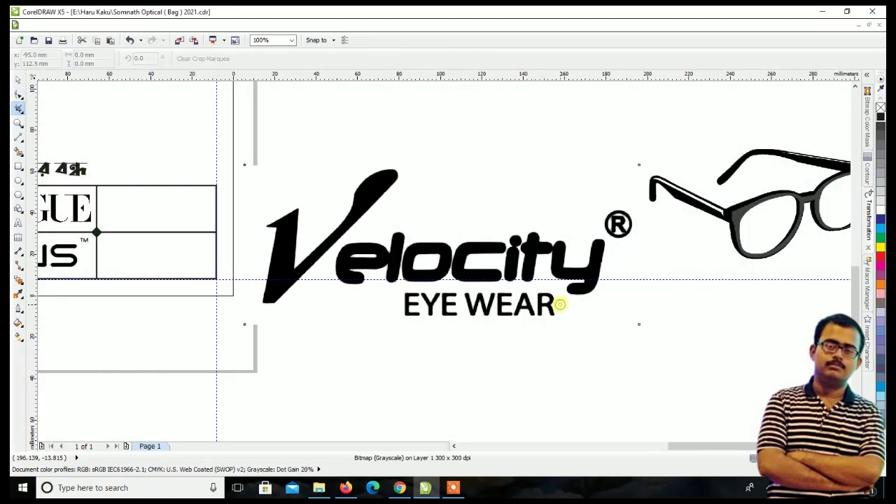
pyautogui.click(19, 81)
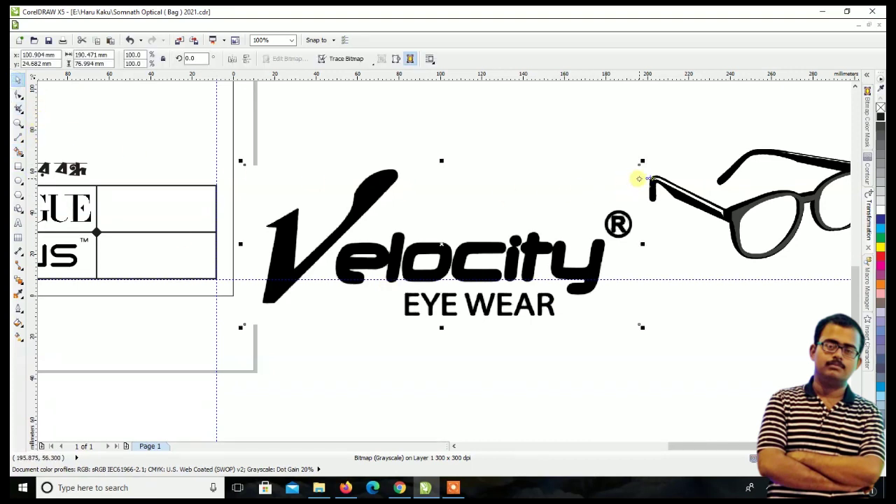
# Scale the Velocity logo to 27.8% and fit it into the bottom-right grid cell
pyautogui.moveTo(642, 164); pyautogui.dragTo(370, 285)
pyautogui.moveTo(300, 308)
pyautogui.mouseDown()
pyautogui.moveTo(159, 256)
pyautogui.moveTo(163, 293)
pyautogui.mouseUp()
pyautogui.scroll(1, 147, 243)
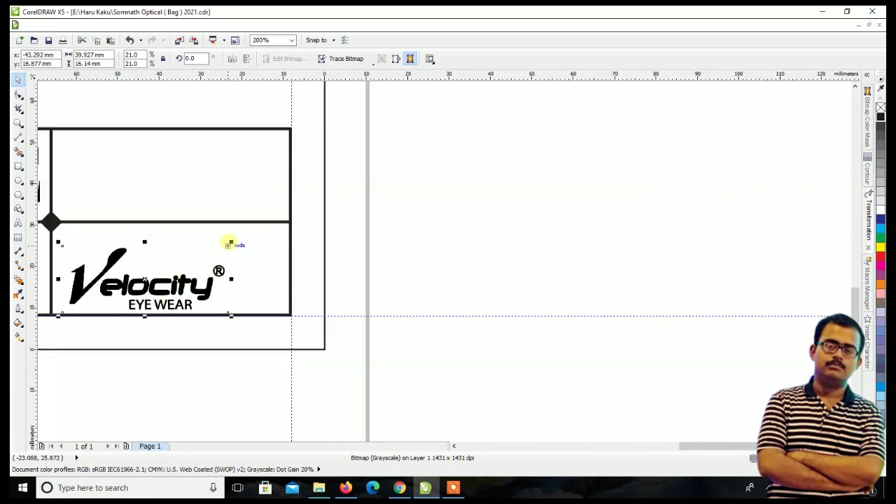
pyautogui.moveTo(230, 243); pyautogui.dragTo(282, 216)
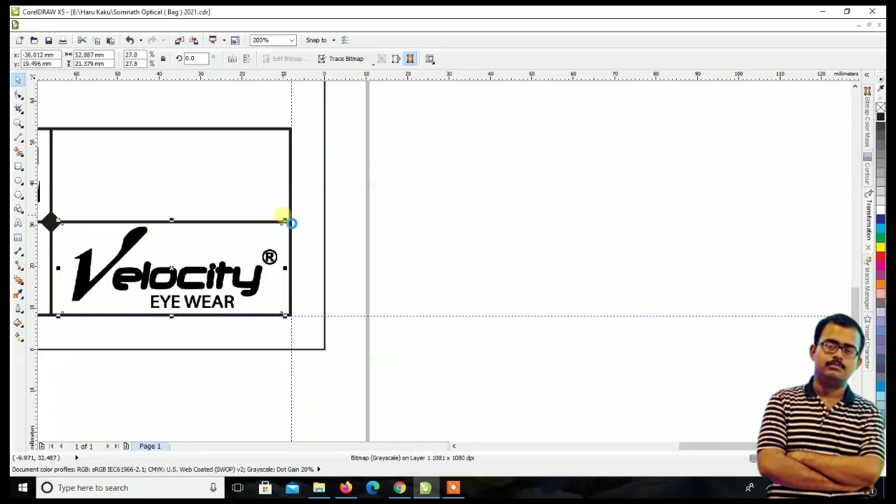
pyautogui.click(464, 236)
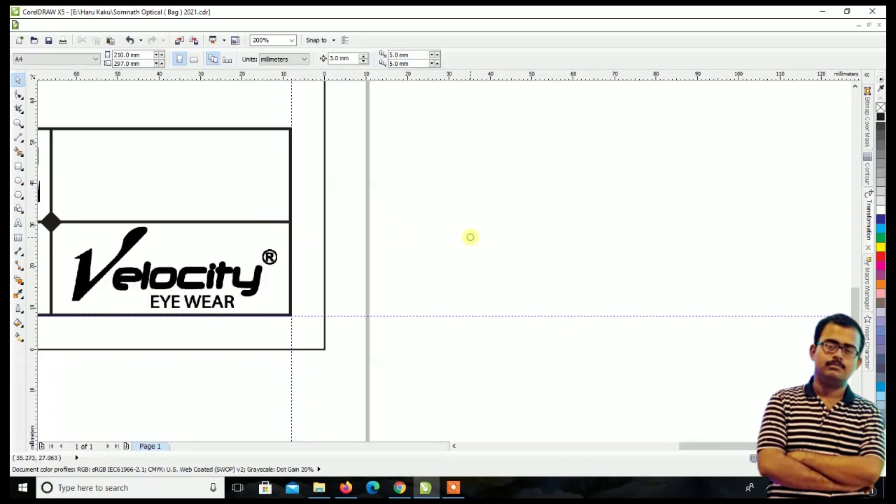
pyautogui.scroll(-1, 470, 238)
pyautogui.scroll(-1, 462, 238)
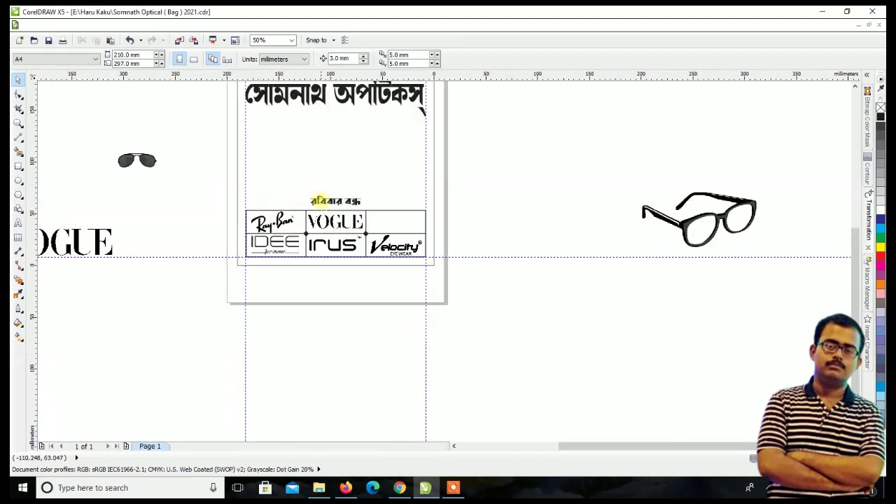
# Set the রবিবার বন্ধ text in the Li Shorif Preyoshee ANSI V1 font
pyautogui.scroll(2, 319, 200)
pyautogui.click(376, 206)
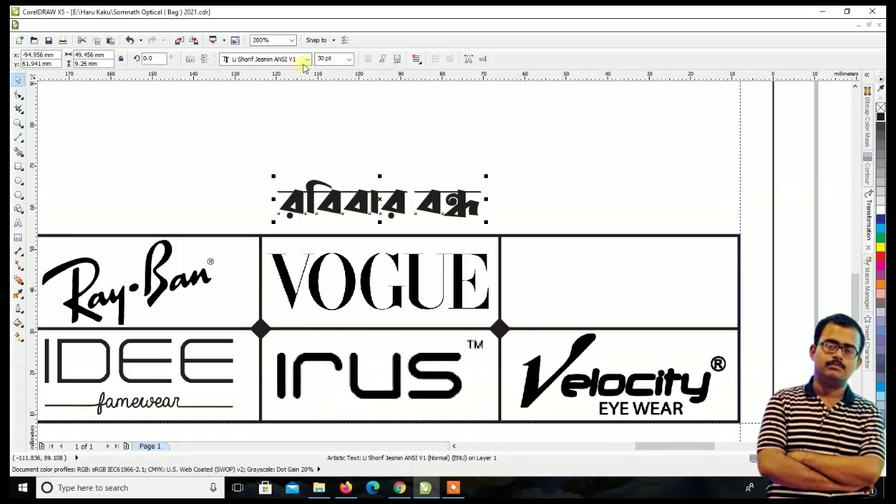
pyautogui.click(306, 61)
pyautogui.press('Escape')
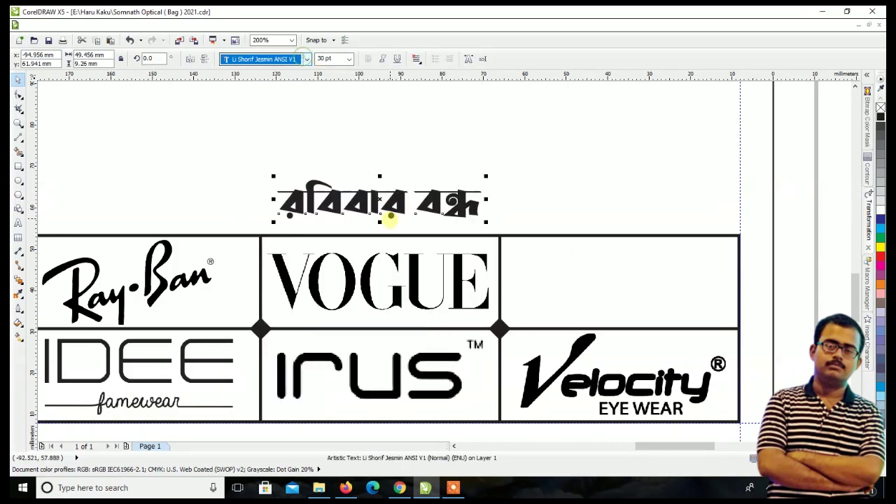
pyautogui.moveTo(382, 203); pyautogui.dragTo(613, 195)
pyautogui.click(308, 60)
pyautogui.press('Down')
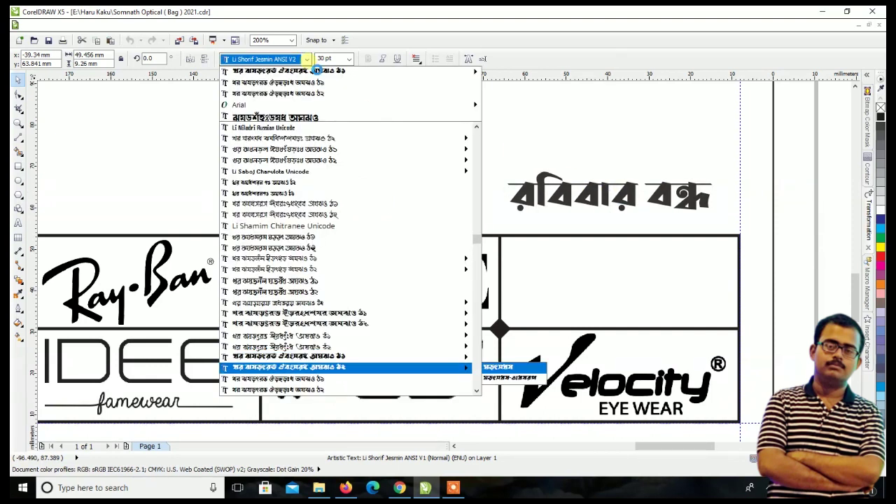
pyautogui.press('Down')
pyautogui.press('Down')
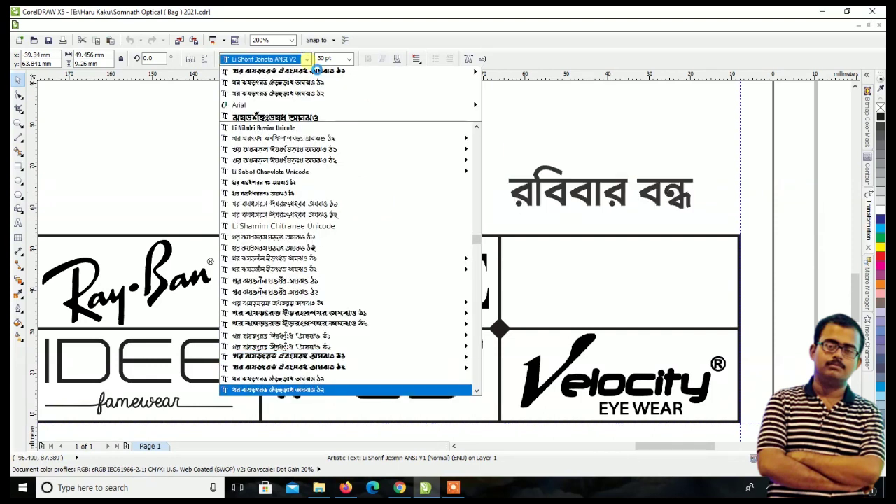
pyautogui.press('Down')
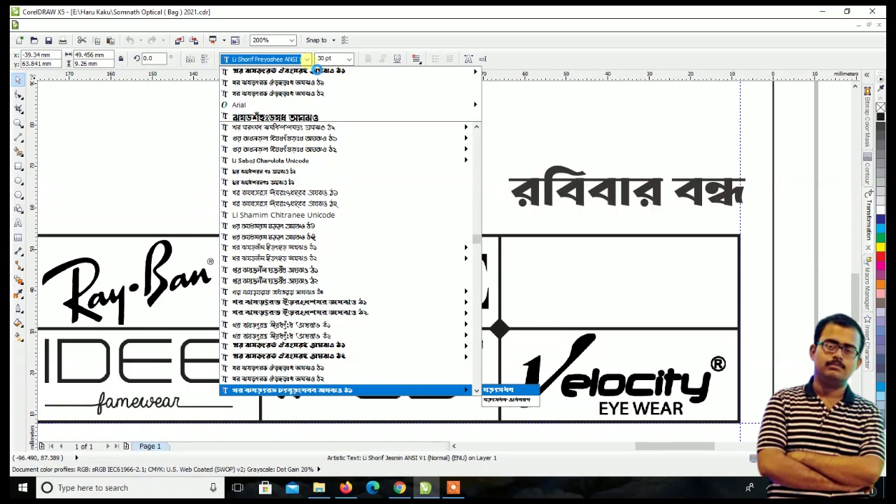
pyautogui.press('Return')
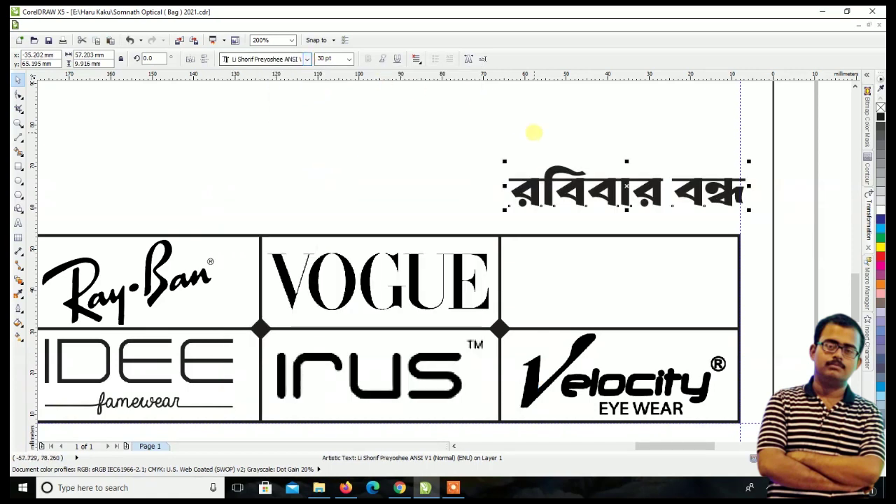
# Centre the Bengali note horizontally over the logo grid using Align and Distribute
pyautogui.moveTo(551, 175); pyautogui.dragTo(287, 189)
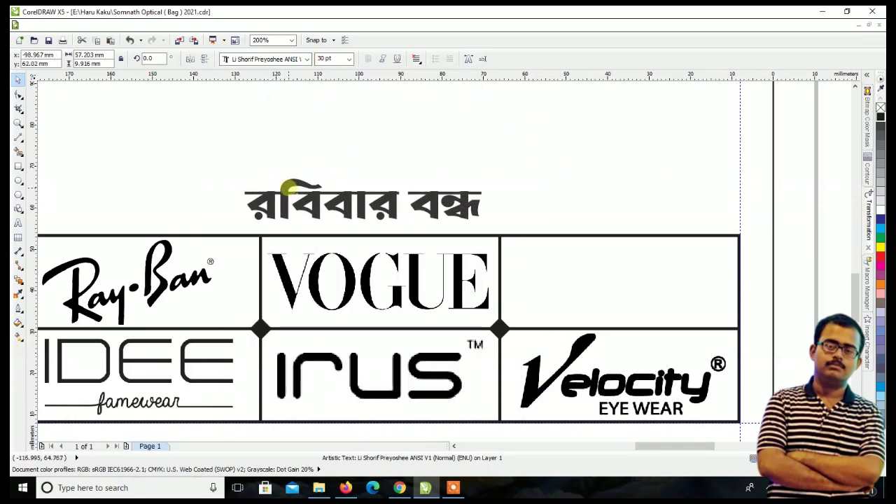
pyautogui.click(297, 197)
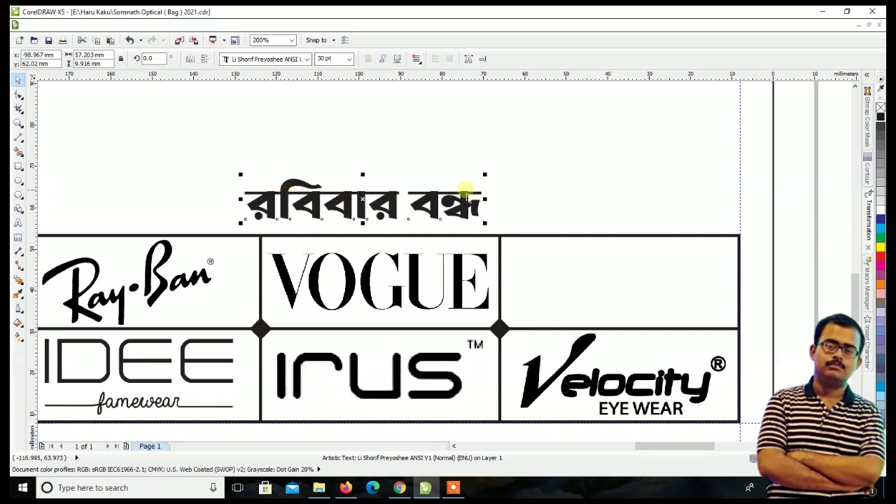
pyautogui.keyDown('shift'); pyautogui.click(514, 237); pyautogui.keyUp('shift')
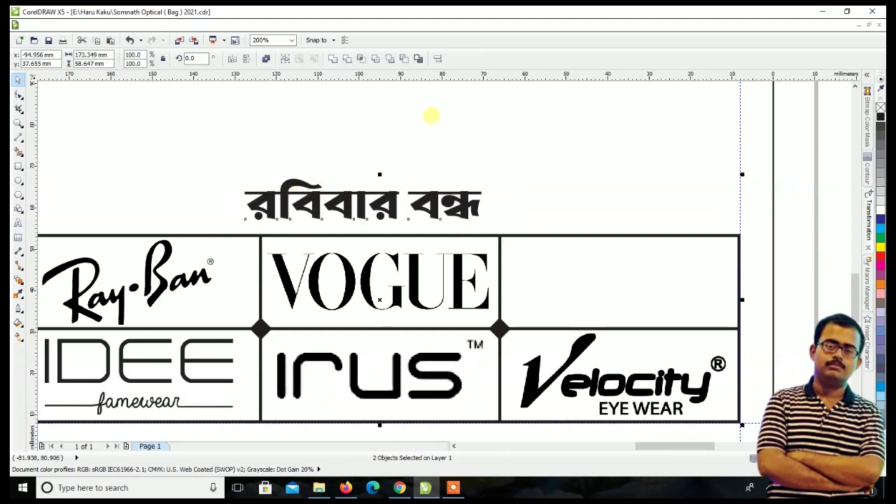
pyautogui.click(435, 62)
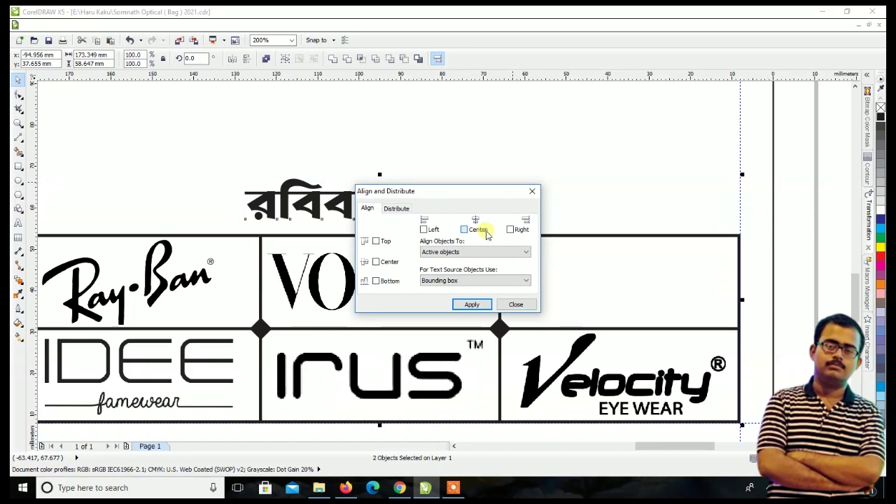
pyautogui.click(472, 304)
pyautogui.click(516, 304)
pyautogui.scroll(-1, 235, 195)
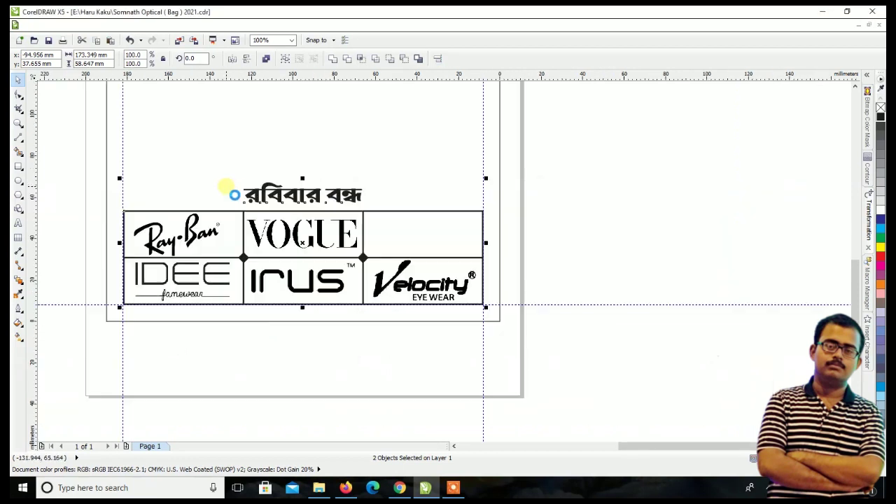
pyautogui.click(593, 216)
pyautogui.scroll(-1, 414, 204)
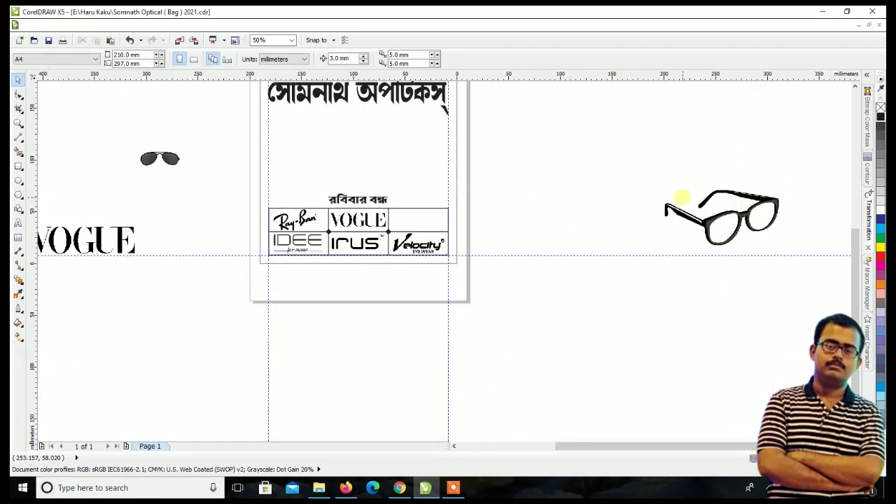
# Shrink the spectacles image to 7.3% and try it beside the closed-day heading
pyautogui.moveTo(175, 159); pyautogui.dragTo(627, 170)
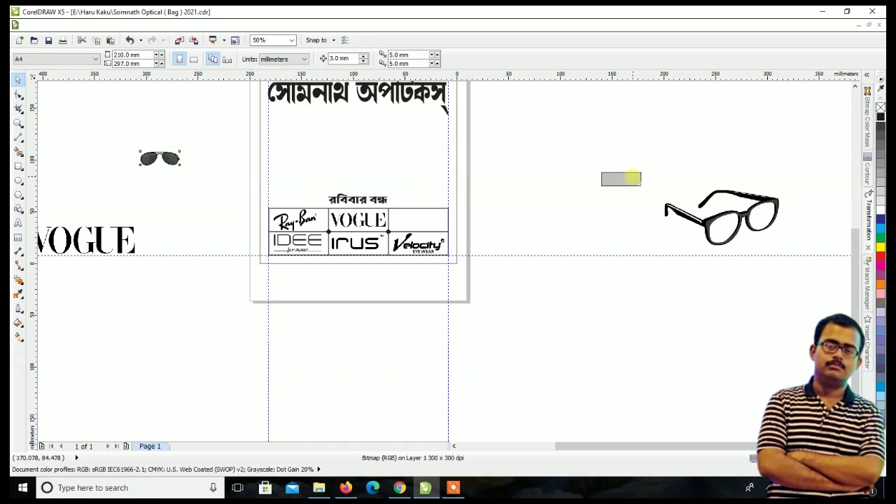
pyautogui.scroll(-1, 572, 202)
pyautogui.scroll(-1, 572, 202)
pyautogui.moveTo(460, 125); pyautogui.dragTo(566, 205)
pyautogui.scroll(2, 566, 204)
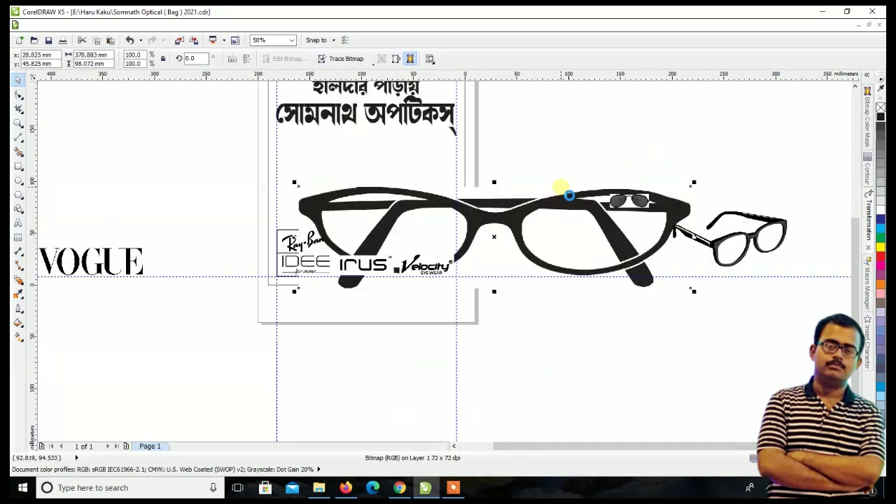
pyautogui.moveTo(691, 184); pyautogui.dragTo(560, 234)
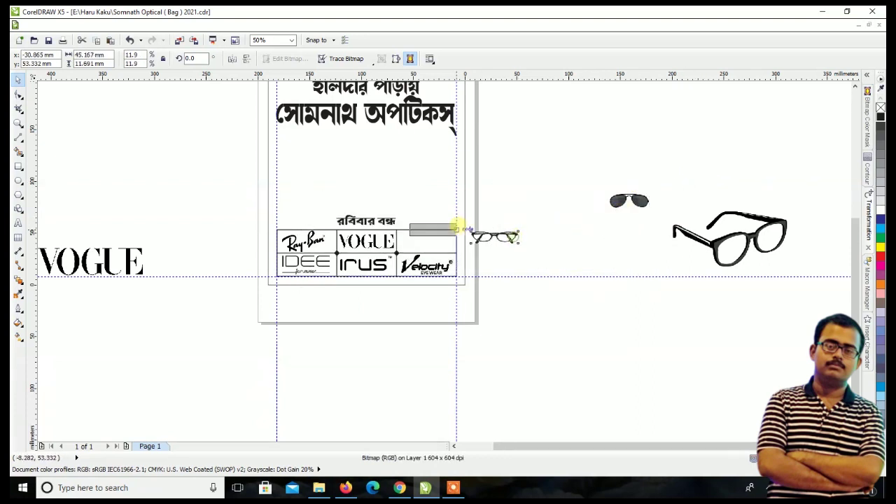
pyautogui.moveTo(521, 237); pyautogui.dragTo(404, 215)
pyautogui.scroll(2, 423, 219)
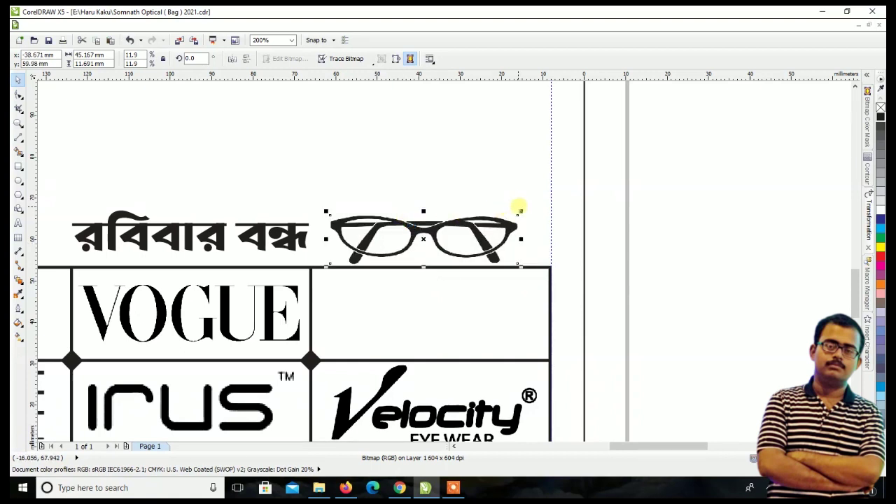
pyautogui.moveTo(518, 213); pyautogui.dragTo(407, 234)
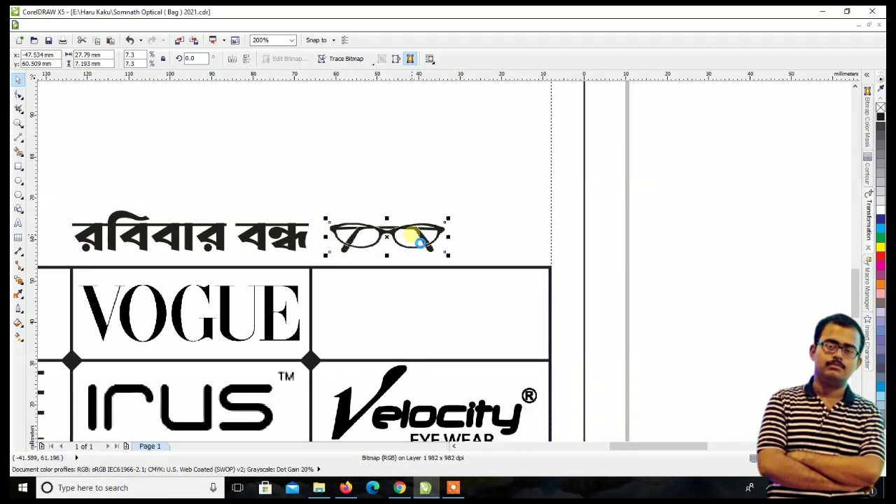
pyautogui.scroll(-1, 515, 231)
# Move the glasses off the page and delete the stray VOGUE text
pyautogui.moveTo(472, 235); pyautogui.dragTo(750, 190)
pyautogui.scroll(-2, 649, 237)
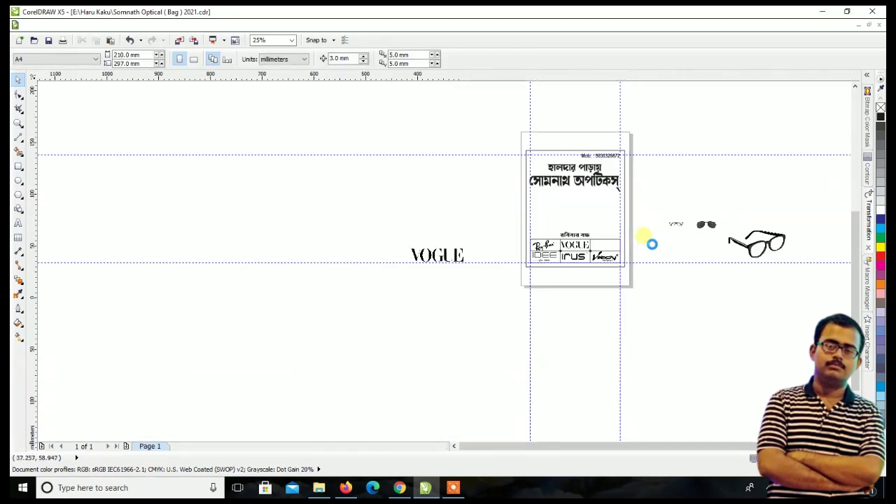
pyautogui.scroll(1, 644, 236)
pyautogui.click(270, 274)
pyautogui.press('Delete')
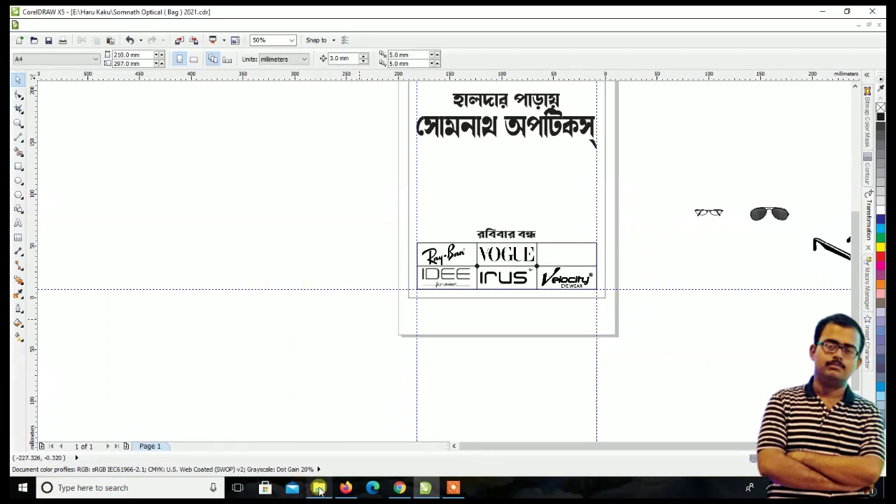
# Copy the Image Eyewear logo JPEG from Downloads and paste it onto the page
pyautogui.click(319, 488)
pyautogui.click(416, 404)
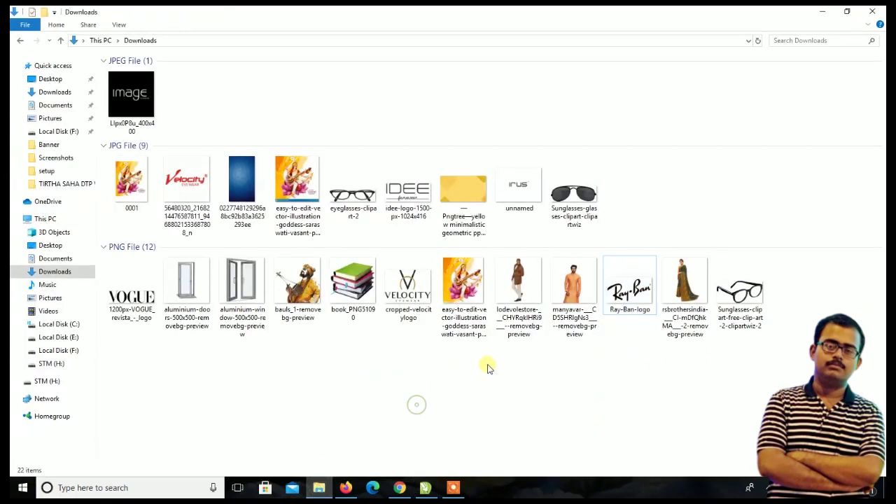
pyautogui.click(118, 116)
pyautogui.hotkey('ctrl', 'c')
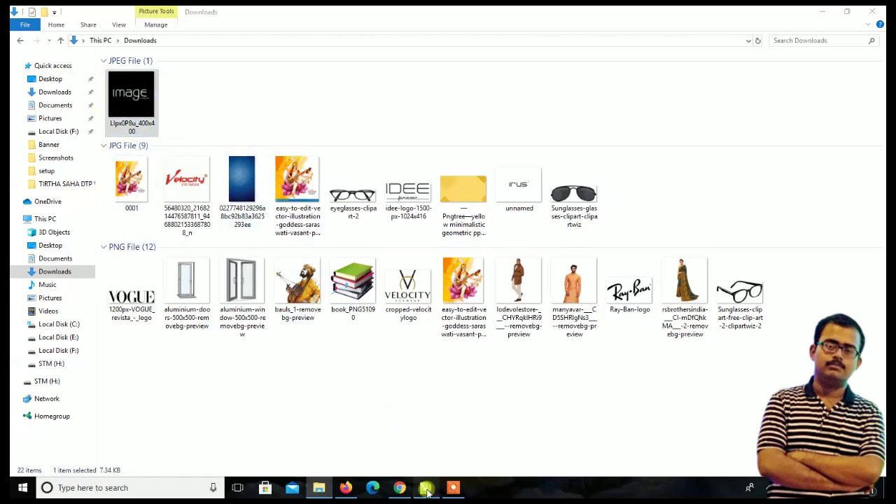
pyautogui.click(426, 488)
pyautogui.hotkey('ctrl', 'v')
pyautogui.moveTo(480, 214); pyautogui.dragTo(252, 267)
# Open Brightness/Contrast/Intensity for the logo and preview trial brightness and contrast values
pyautogui.scroll(2, 277, 214)
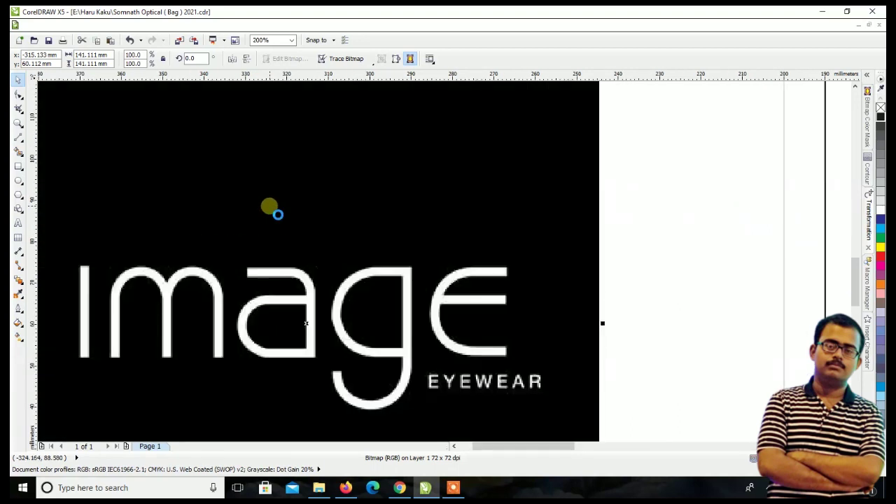
pyautogui.click(201, 25)
pyautogui.click(210, 52)
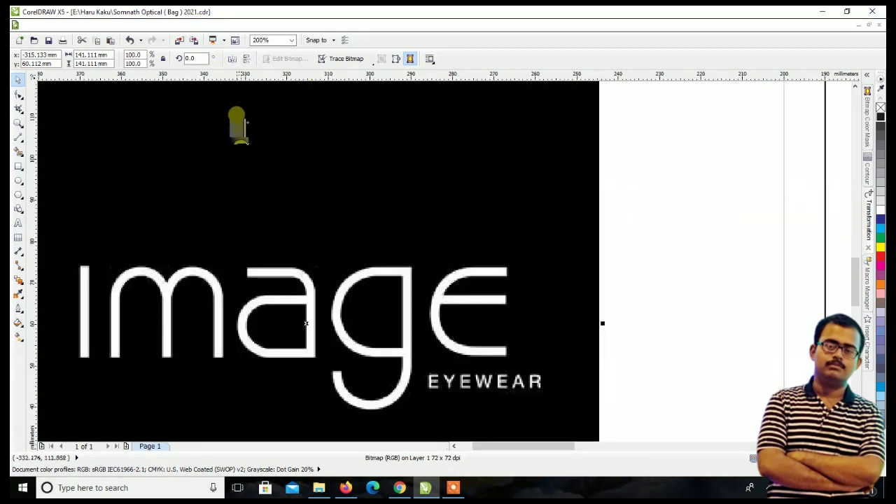
pyautogui.click(343, 286)
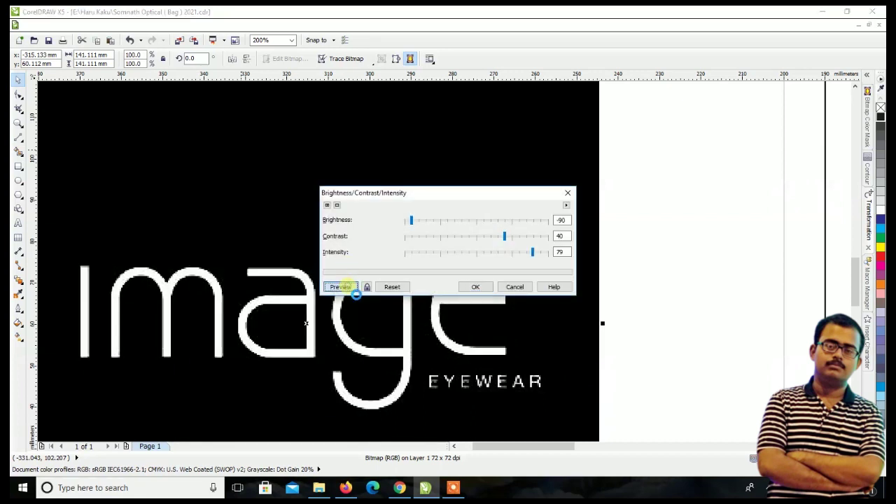
pyautogui.click(448, 220)
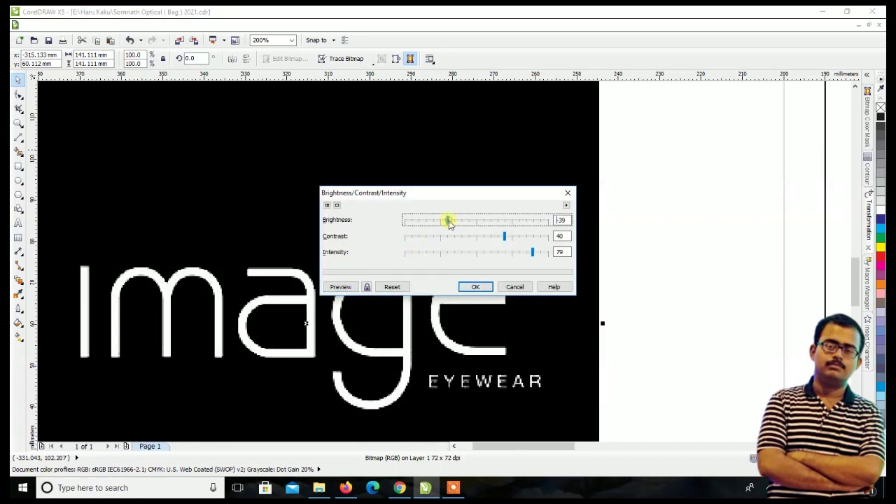
pyautogui.click(343, 288)
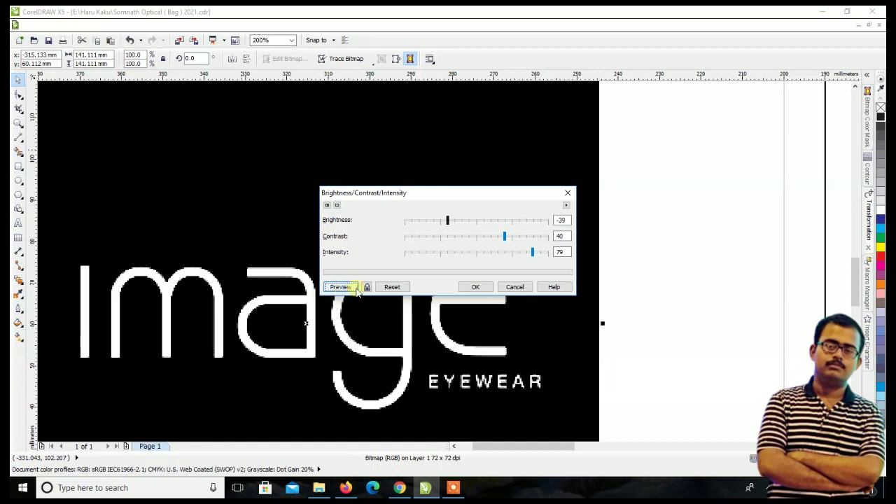
pyautogui.click(505, 221)
pyautogui.click(346, 290)
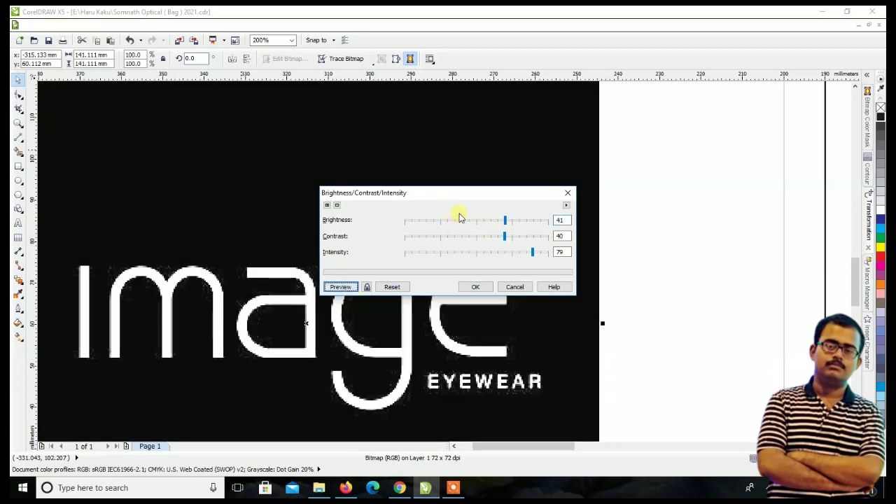
pyautogui.click(441, 236)
pyautogui.click(351, 292)
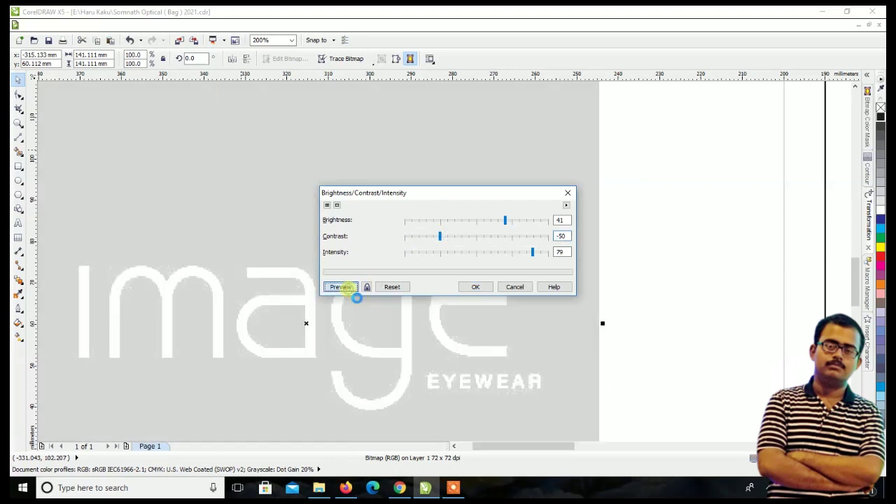
pyautogui.click(422, 237)
pyautogui.click(352, 289)
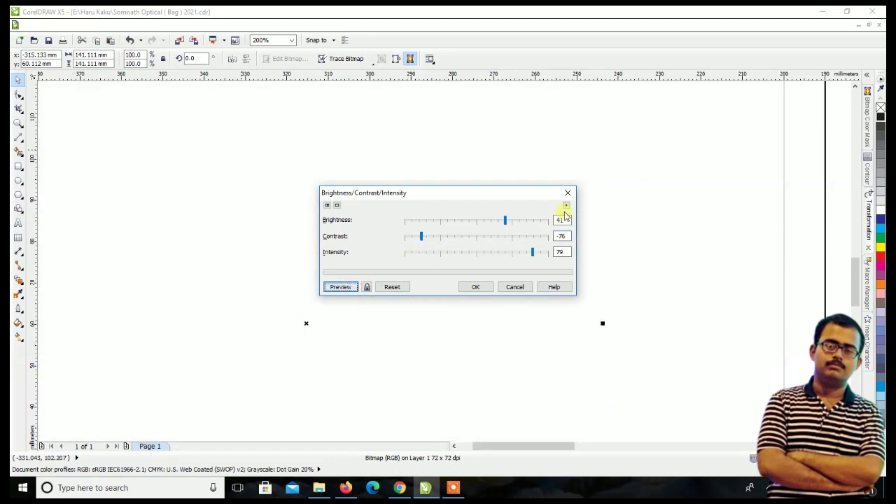
# Settle on brightness 85, contrast 77, intensity 81 and apply the adjustment
pyautogui.click(539, 224)
pyautogui.click(348, 289)
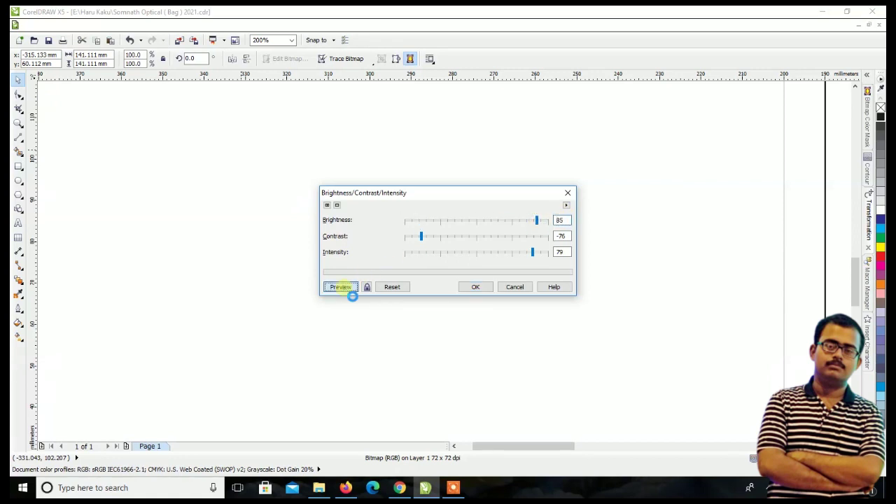
pyautogui.click(532, 236)
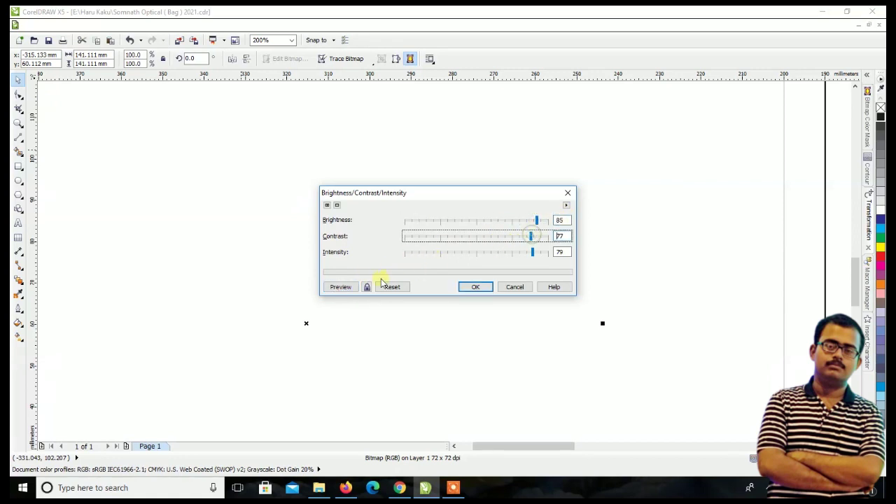
pyautogui.click(348, 289)
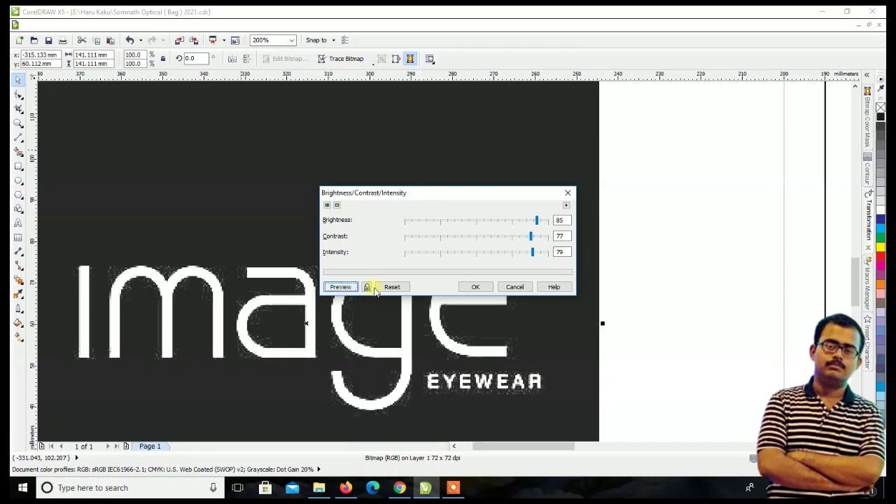
pyautogui.click(488, 256)
pyautogui.click(340, 287)
pyautogui.click(536, 254)
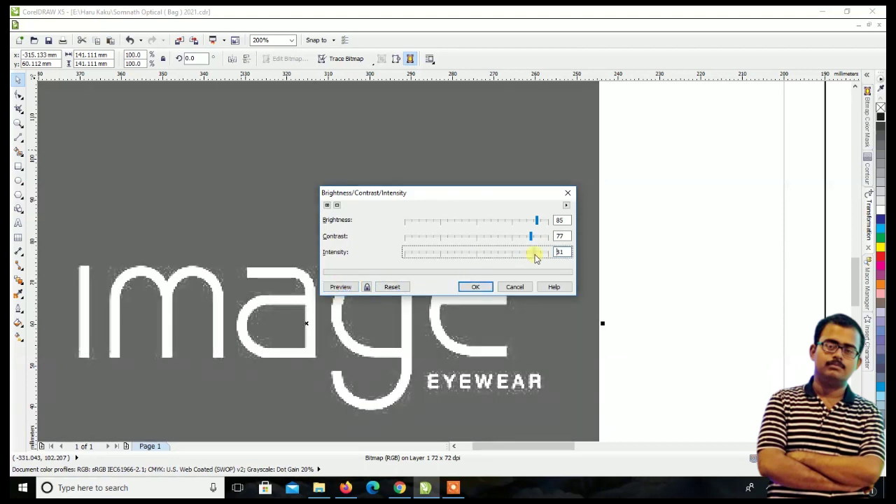
pyautogui.click(340, 287)
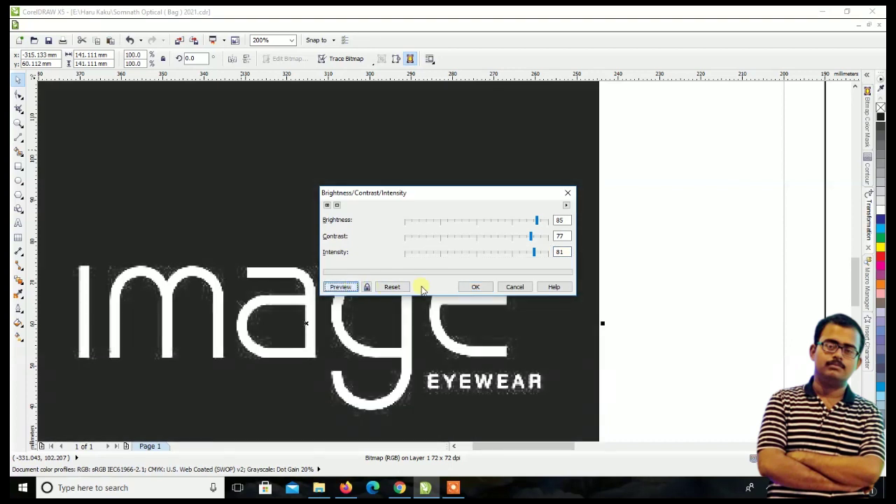
pyautogui.click(475, 287)
pyautogui.scroll(-1, 419, 293)
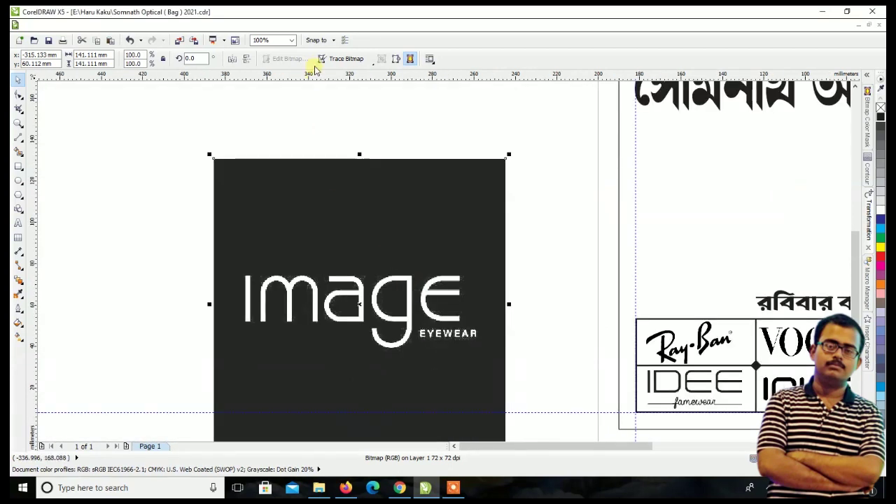
# Trace the Image Eyewear logo bitmap with Outline Trace set to Line art
pyautogui.click(341, 59)
pyautogui.moveTo(355, 97)
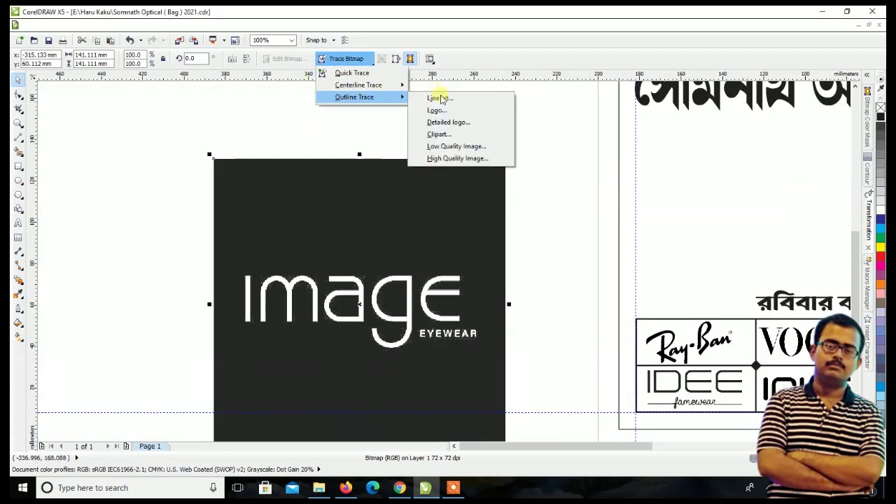
pyautogui.click(440, 98)
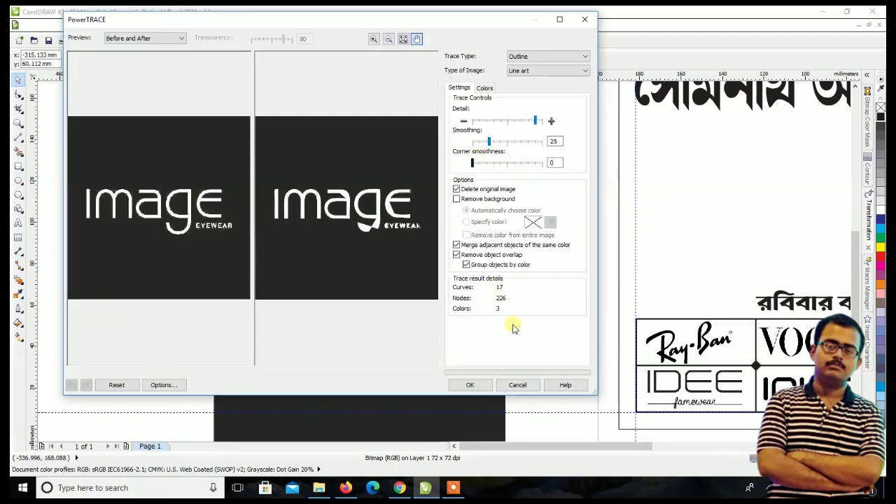
pyautogui.click(518, 385)
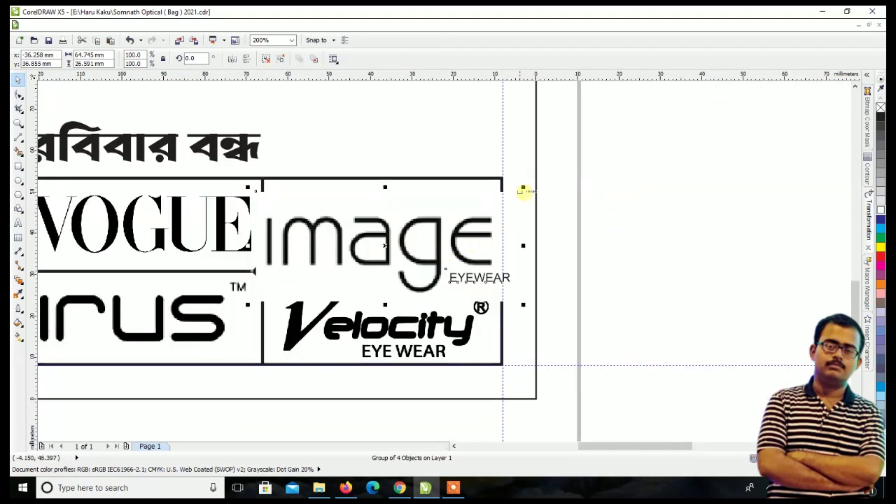
# Scale the traced logo into the cell beside VOGUE, then select the grid's outer rectangle
pyautogui.moveTo(523, 186); pyautogui.dragTo(482, 203)
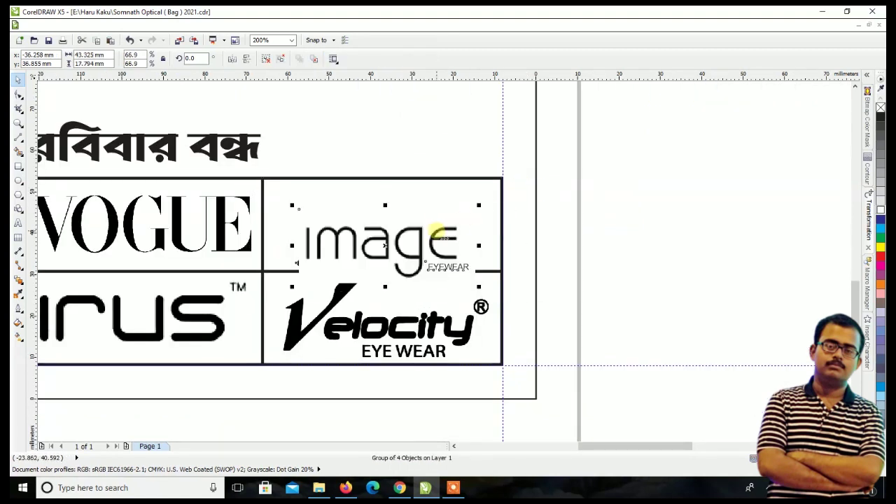
pyautogui.moveTo(426, 214); pyautogui.dragTo(406, 202)
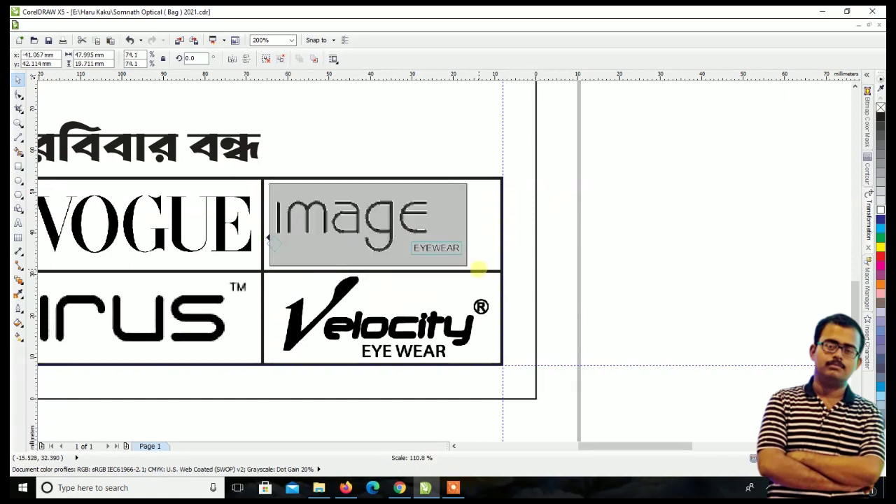
pyautogui.moveTo(449, 261); pyautogui.dragTo(473, 271)
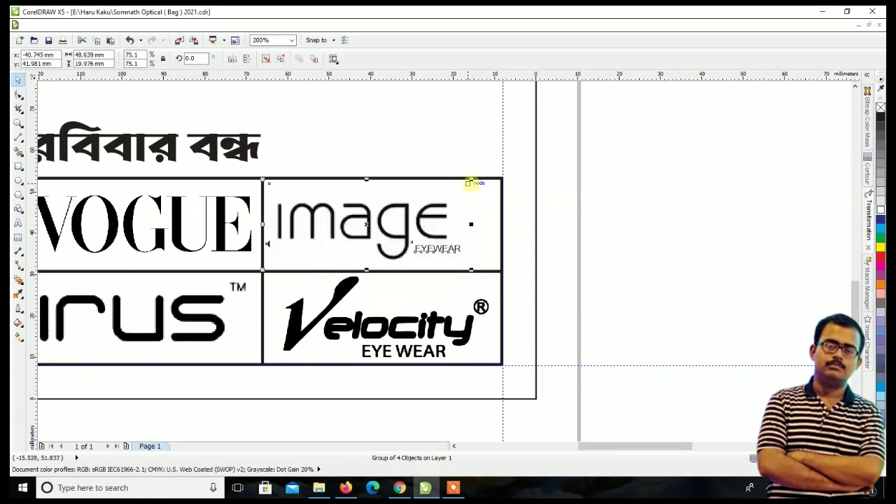
pyautogui.moveTo(471, 180); pyautogui.dragTo(501, 165)
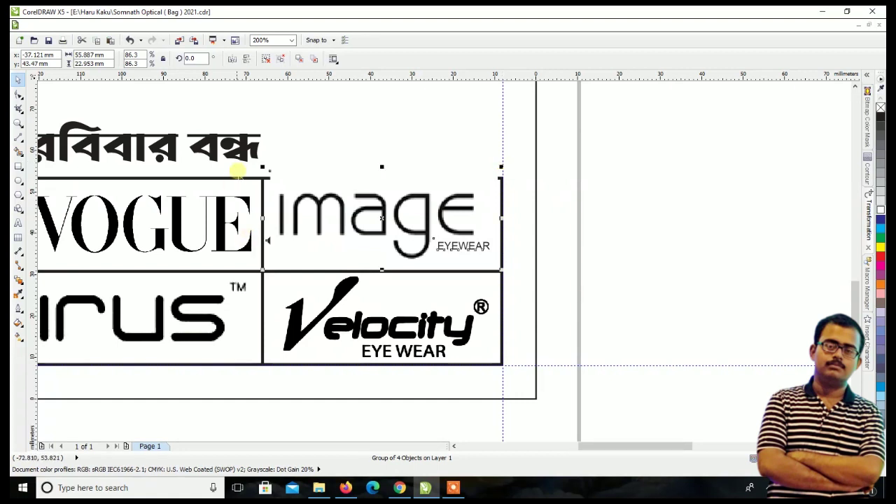
pyautogui.click(240, 179)
pyautogui.click(240, 179)
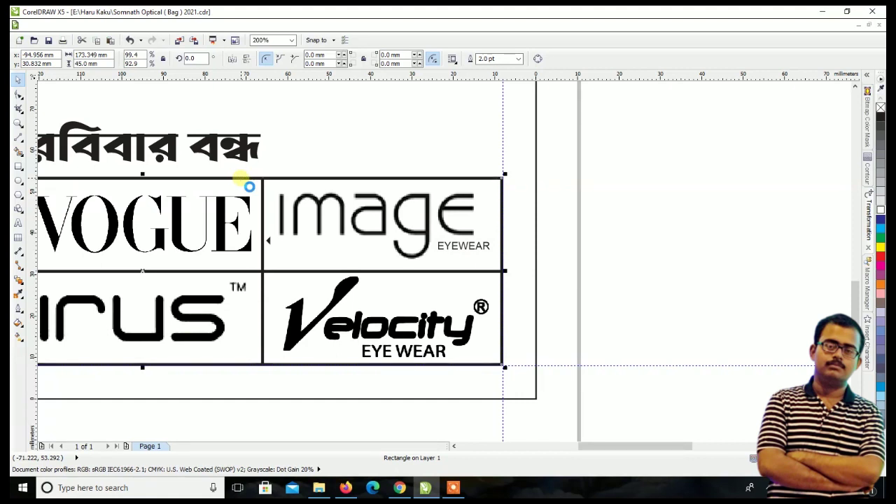
# Select and deselect the table rectangle and Velocity logo to find the image logo group
pyautogui.scroll(-1, 448, 250)
pyautogui.click(520, 250)
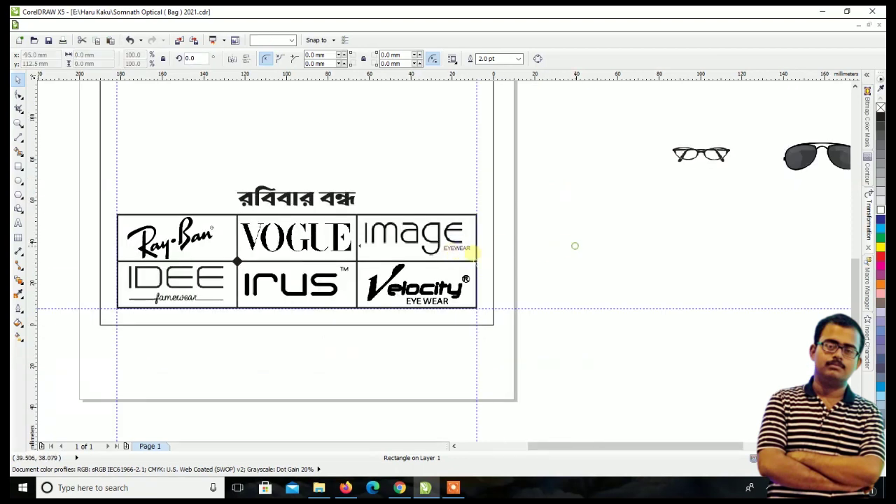
pyautogui.scroll(3, 364, 247)
pyautogui.click(289, 223)
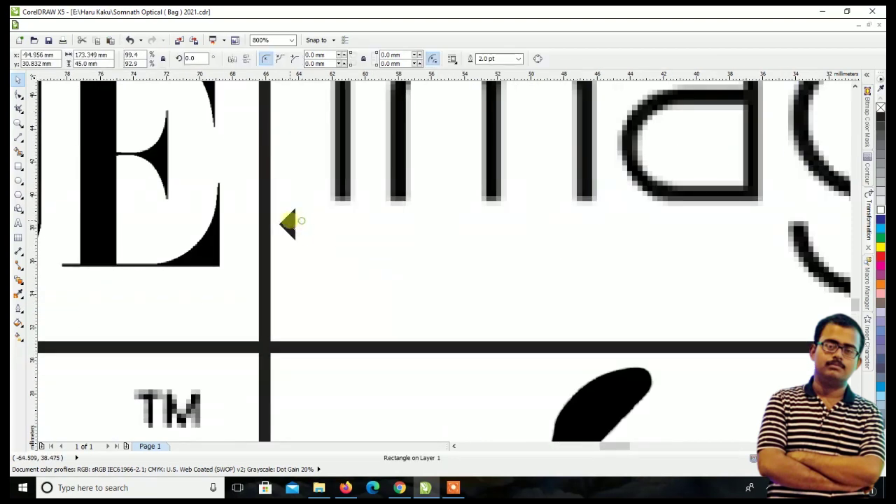
pyautogui.scroll(-2, 289, 224)
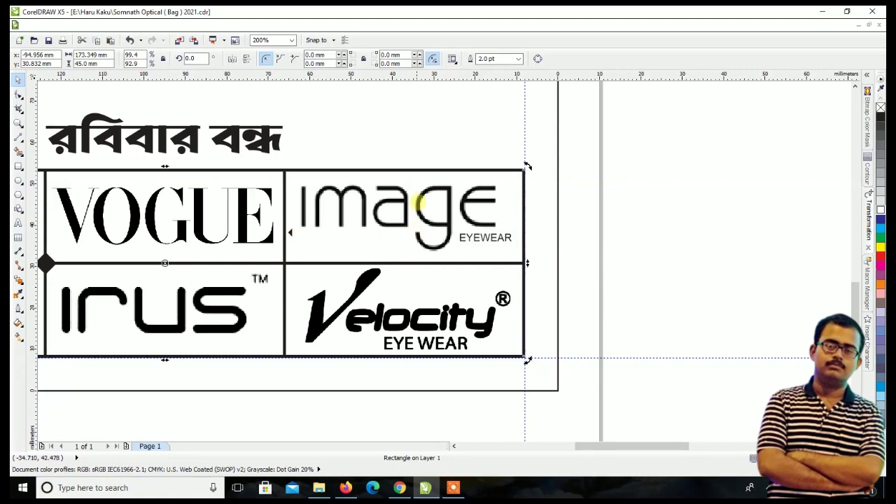
pyautogui.click(664, 200)
pyautogui.scroll(-1, 438, 238)
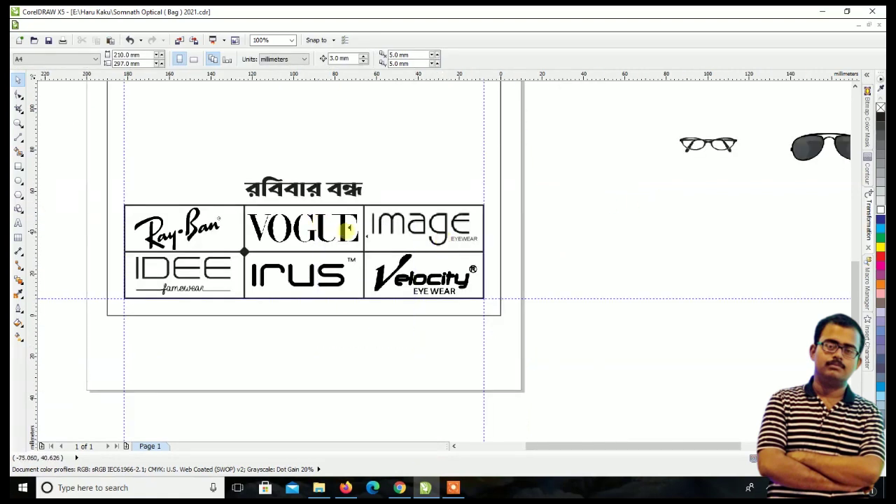
pyautogui.click(370, 253)
pyautogui.click(365, 251)
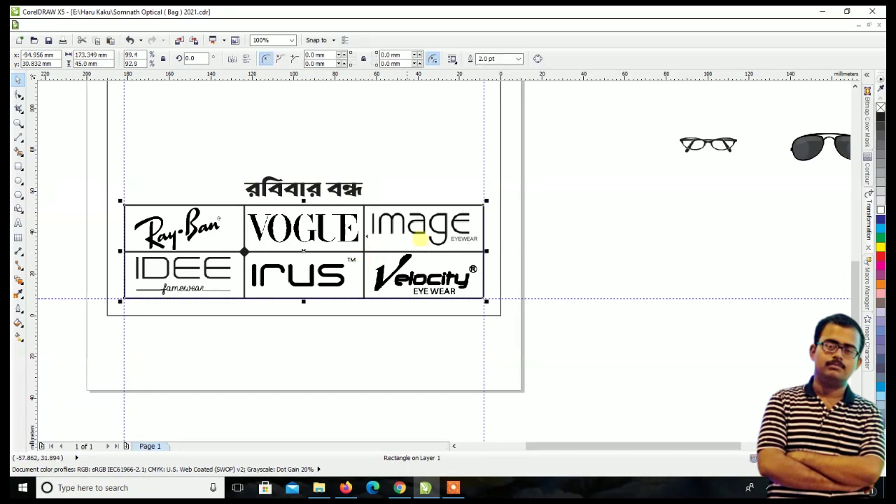
pyautogui.moveTo(556, 208); pyautogui.dragTo(340, 259)
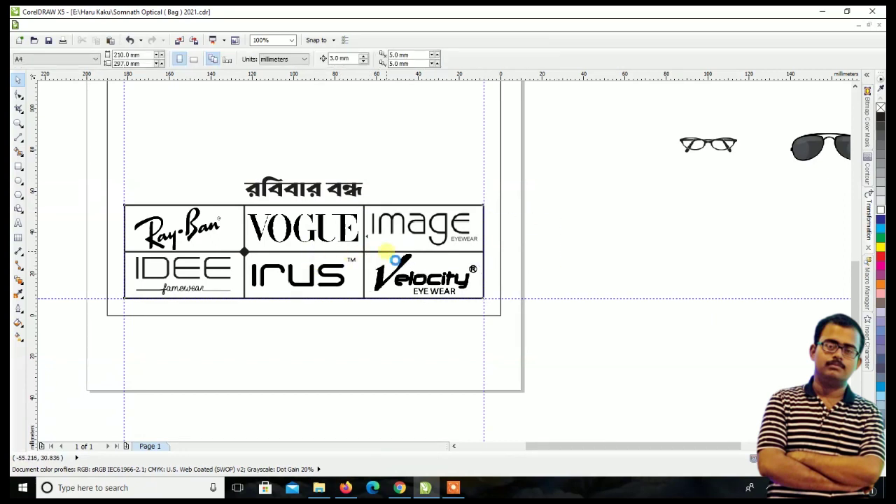
pyautogui.click(394, 261)
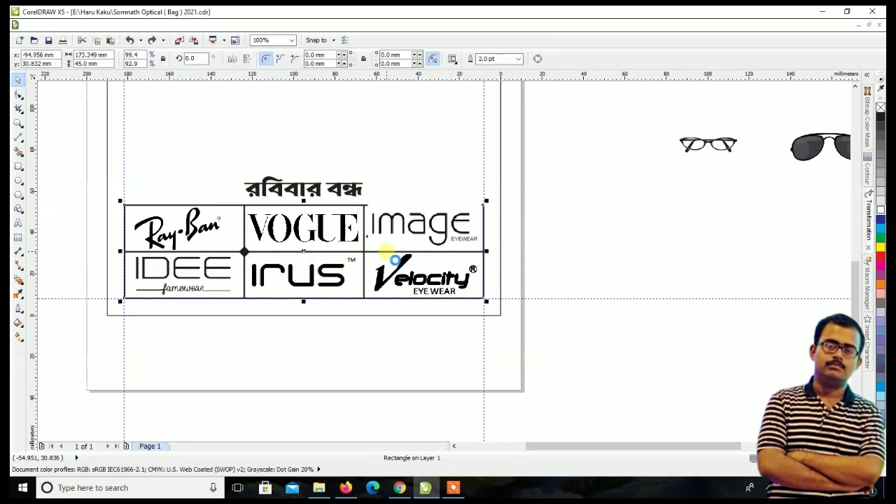
# Move the image logo group back into its empty cell and enlarge it to 118.4%
pyautogui.click(414, 239)
pyautogui.hotkey('ctrl', 'z')
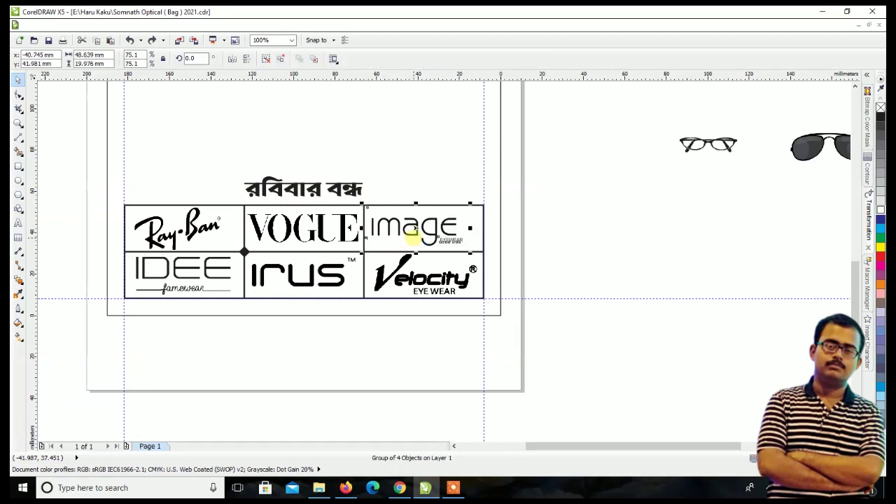
pyautogui.moveTo(415, 234); pyautogui.dragTo(544, 242)
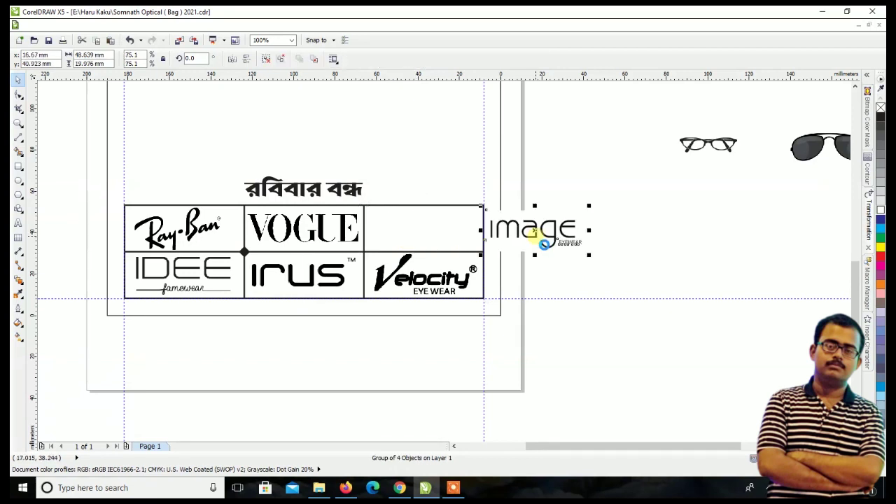
pyautogui.scroll(2, 544, 243)
pyautogui.moveTo(529, 253); pyautogui.dragTo(203, 287)
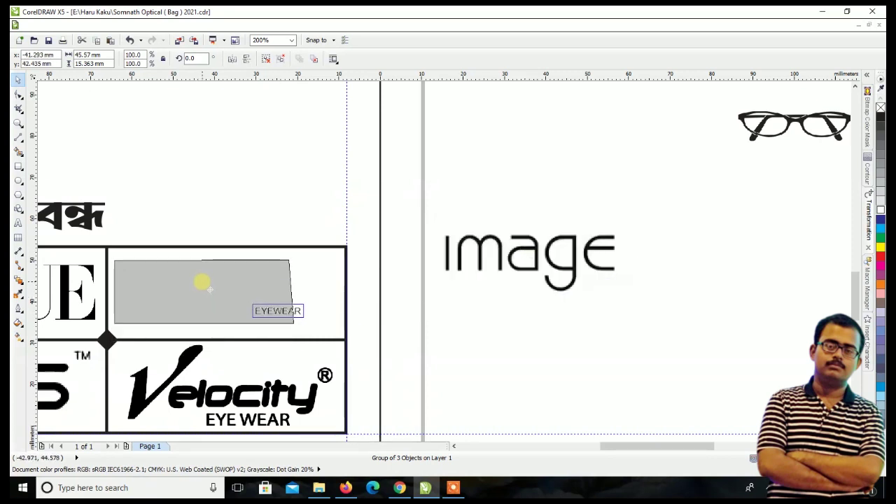
pyautogui.moveTo(203, 287); pyautogui.dragTo(200, 279)
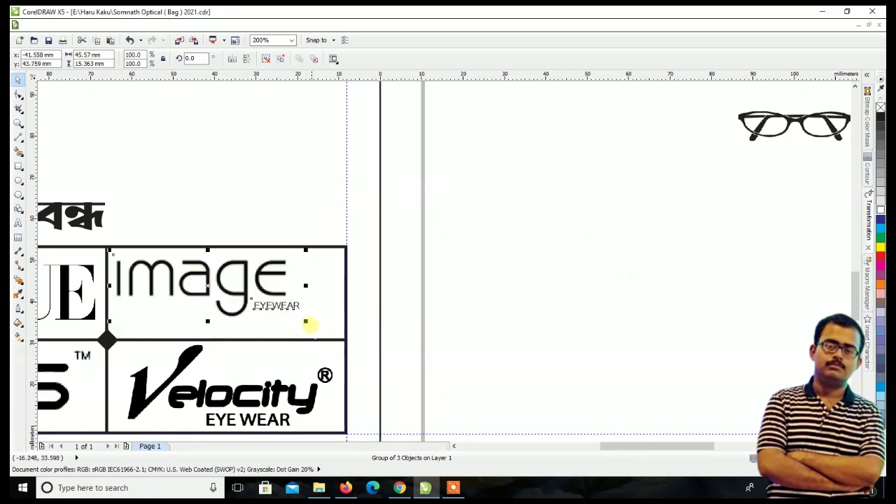
pyautogui.moveTo(306, 321); pyautogui.dragTo(345, 361)
pyautogui.scroll(-2, 348, 364)
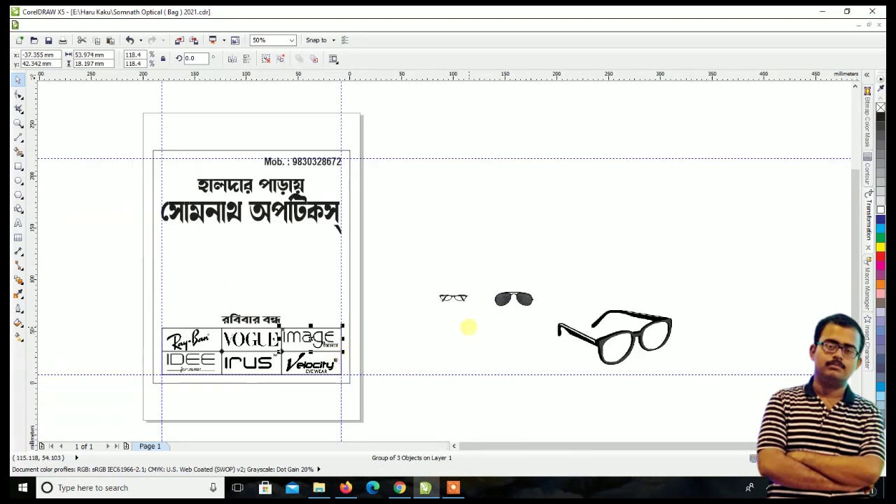
pyautogui.click(468, 327)
pyautogui.scroll(1, 175, 316)
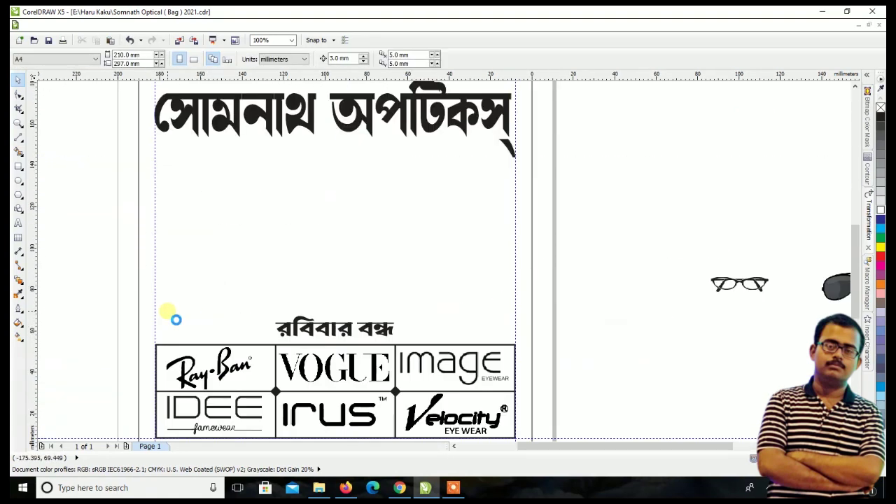
pyautogui.scroll(-1, 410, 355)
pyautogui.scroll(2, 405, 338)
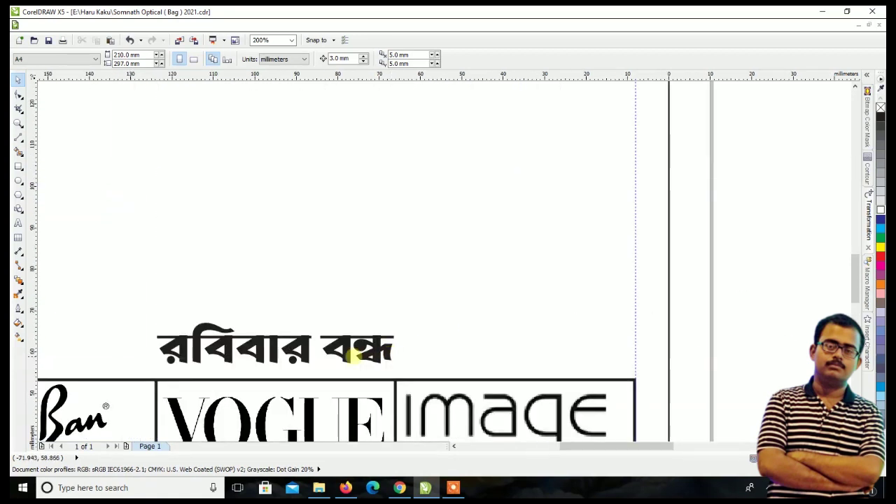
# Draw a five-point star beside রবিবার বন্ধ, filled black with no outline
pyautogui.click(18, 194)
pyautogui.click(49, 206)
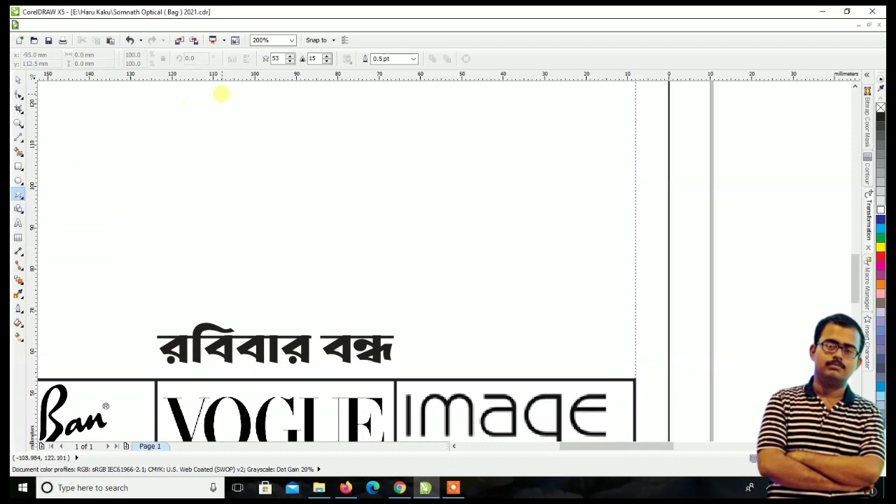
pyautogui.write('5')
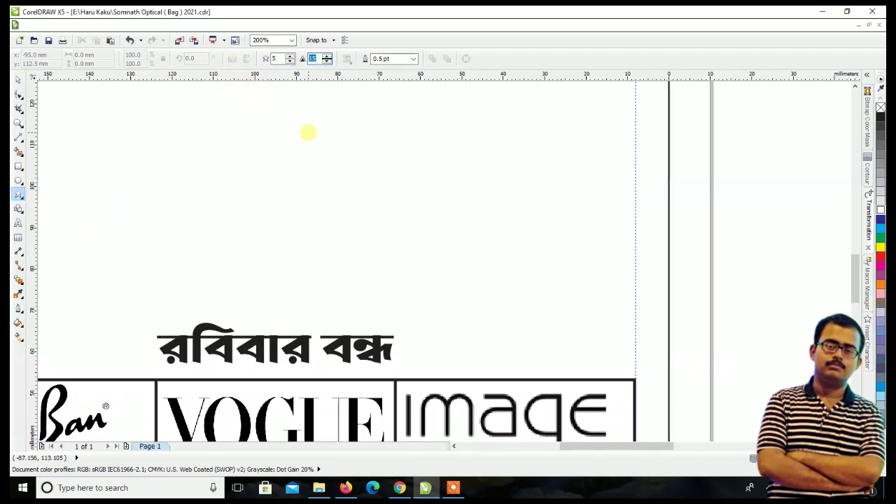
pyautogui.moveTo(403, 323)
pyautogui.mouseDown()
pyautogui.moveTo(424, 354)
pyautogui.moveTo(449, 365)
pyautogui.mouseUp()
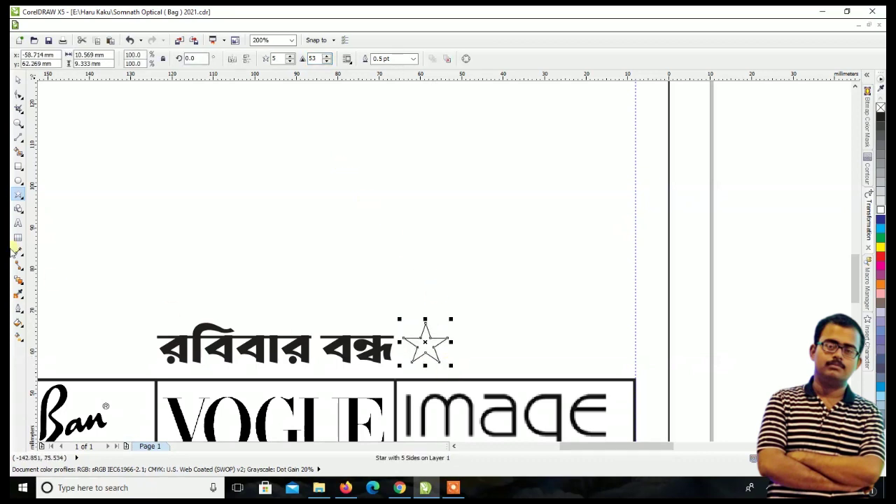
pyautogui.click(15, 79)
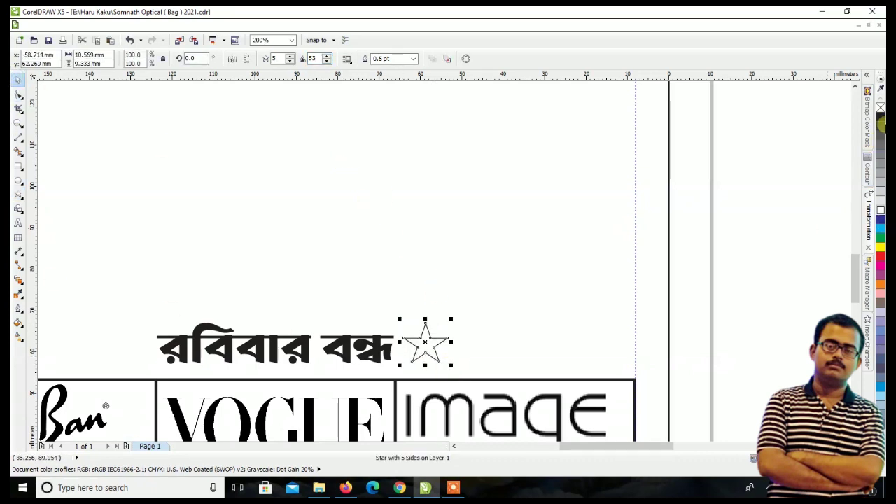
pyautogui.click(880, 114)
pyautogui.rightClick(881, 107)
# Position the left and right stars evenly on either side of the closed-day note
pyautogui.scroll(2, 418, 399)
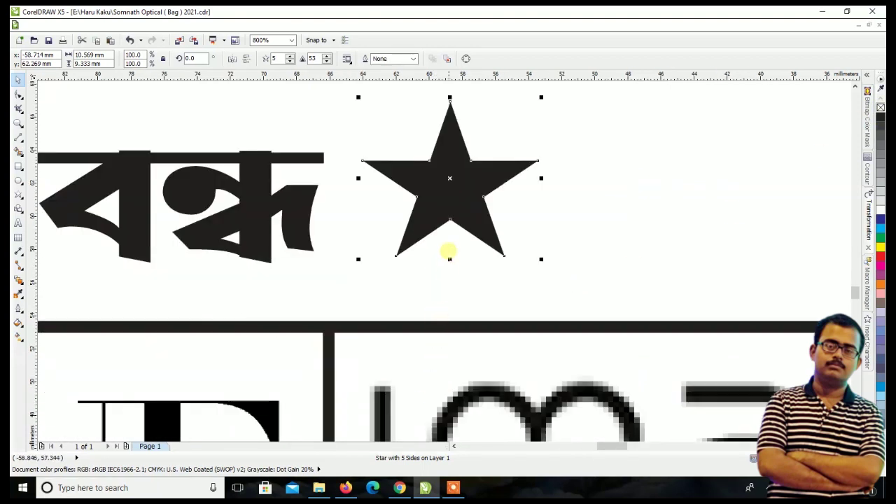
pyautogui.moveTo(450, 199); pyautogui.dragTo(471, 210)
pyautogui.scroll(-3, 470, 208)
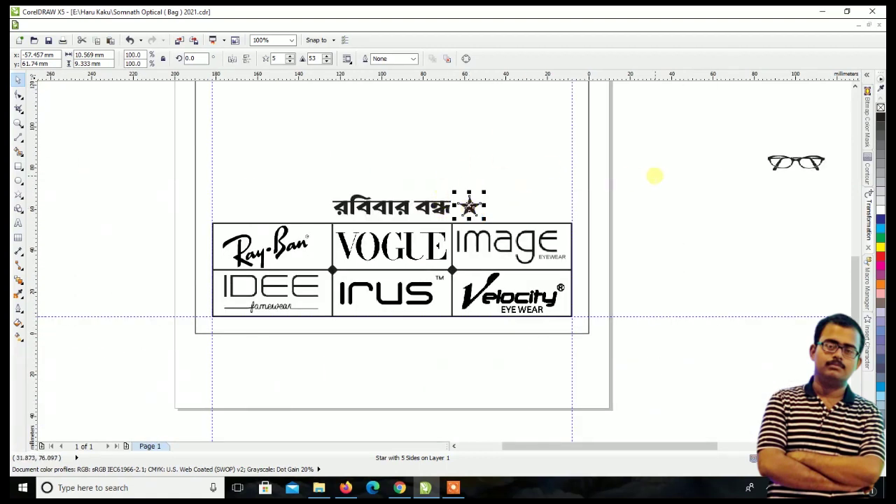
pyautogui.click(654, 176)
pyautogui.click(468, 206)
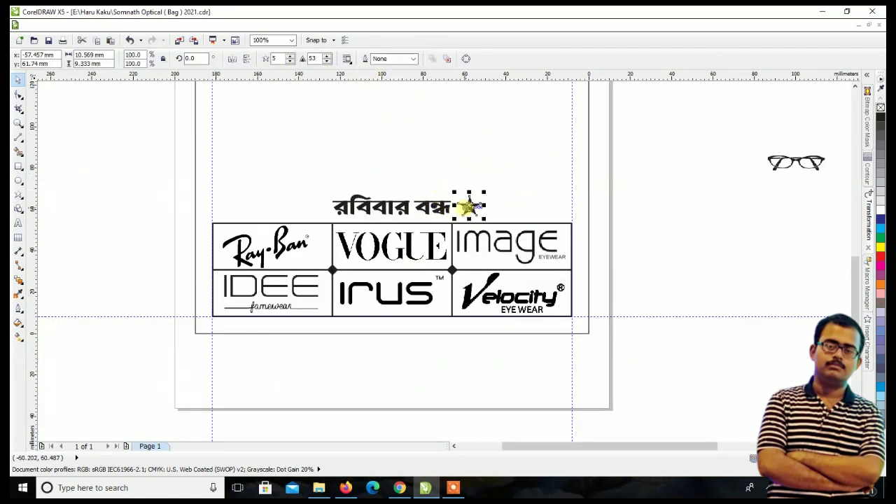
pyautogui.press('Left')
pyautogui.press('Left')
pyautogui.press('Left')
pyautogui.press('Left')
pyautogui.press('Left')
pyautogui.press('Left')
pyautogui.press('Left')
pyautogui.press('Left')
pyautogui.press('Left')
pyautogui.press('Left')
pyautogui.press('Left')
pyautogui.press('Left')
pyautogui.press('Left')
pyautogui.press('Left')
pyautogui.press('Left')
pyautogui.press('Left')
pyautogui.press('Left')
pyautogui.press('Left')
pyautogui.press('Left')
pyautogui.click(679, 233)
pyautogui.click(472, 210)
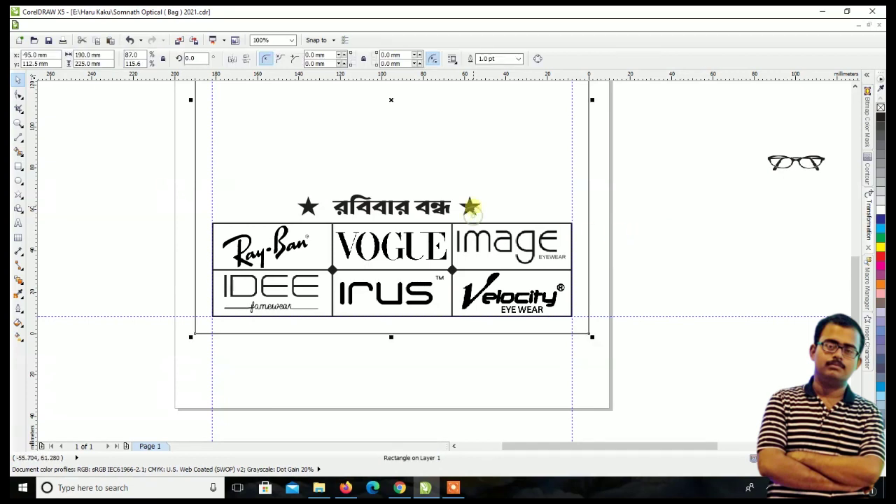
pyautogui.moveTo(470, 208); pyautogui.dragTo(477, 209)
pyautogui.click(681, 223)
pyautogui.scroll(-2, 680, 223)
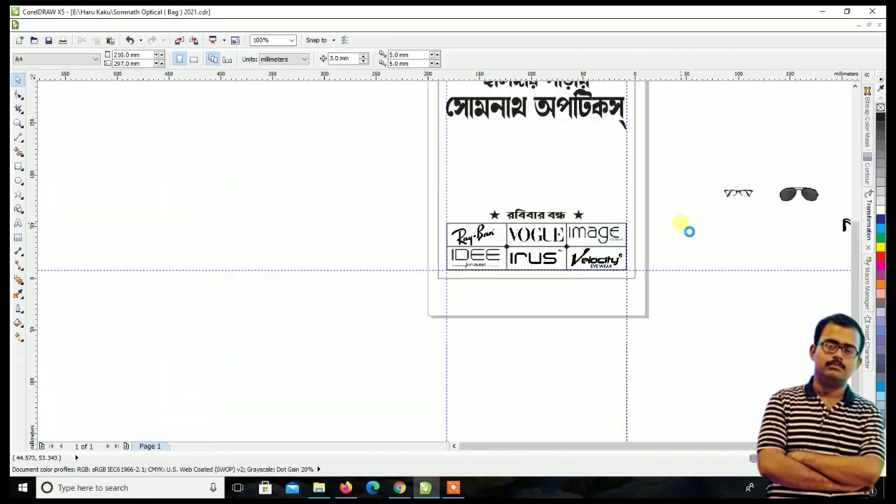
pyautogui.scroll(-2, 689, 231)
pyautogui.scroll(2, 651, 163)
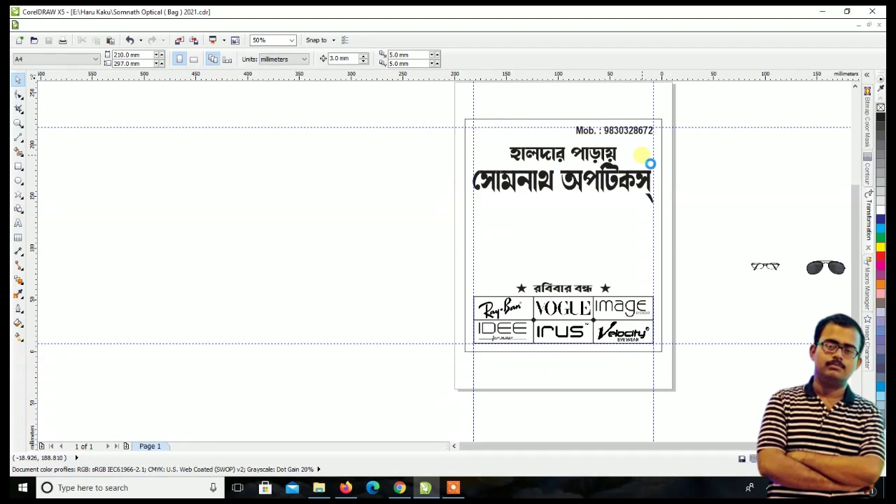
pyautogui.scroll(1, 651, 164)
# Add a text line below the shop name in STM-BNT-Indra reading চশমা, সানগ্লাস
pyautogui.click(19, 223)
pyautogui.click(358, 243)
pyautogui.click(308, 59)
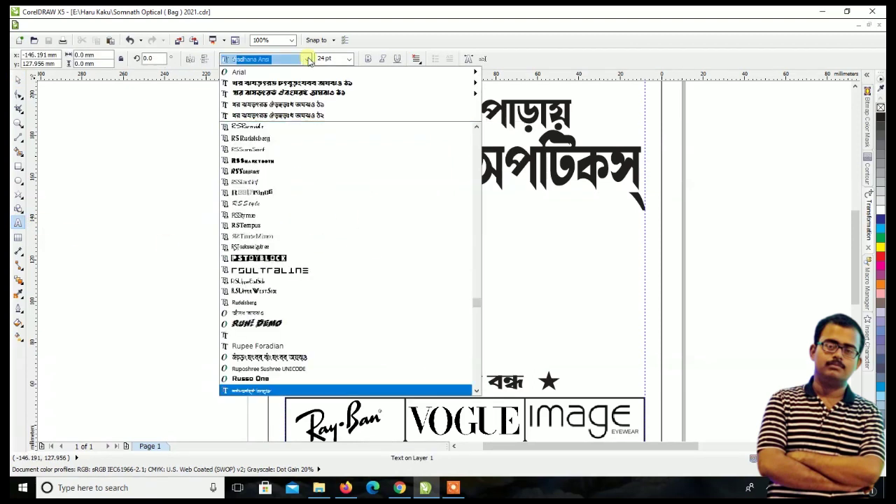
pyautogui.write('STM-')
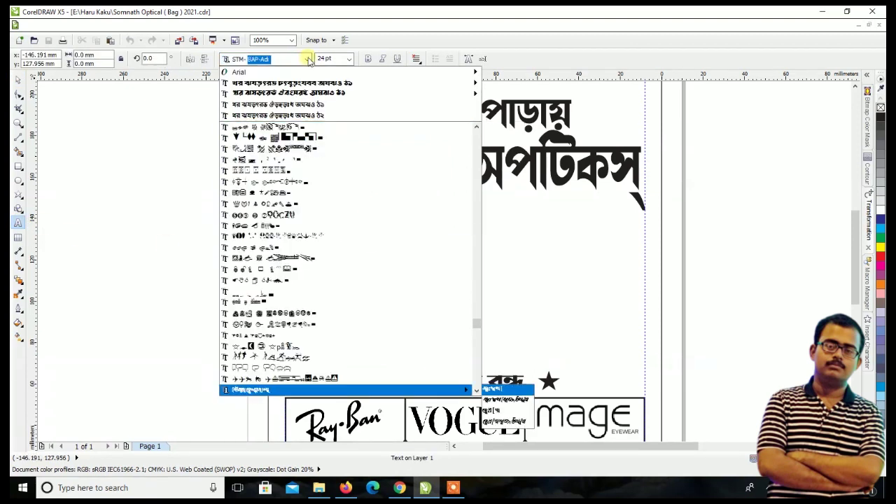
pyautogui.write('BNT-Indra')
pyautogui.press('Return')
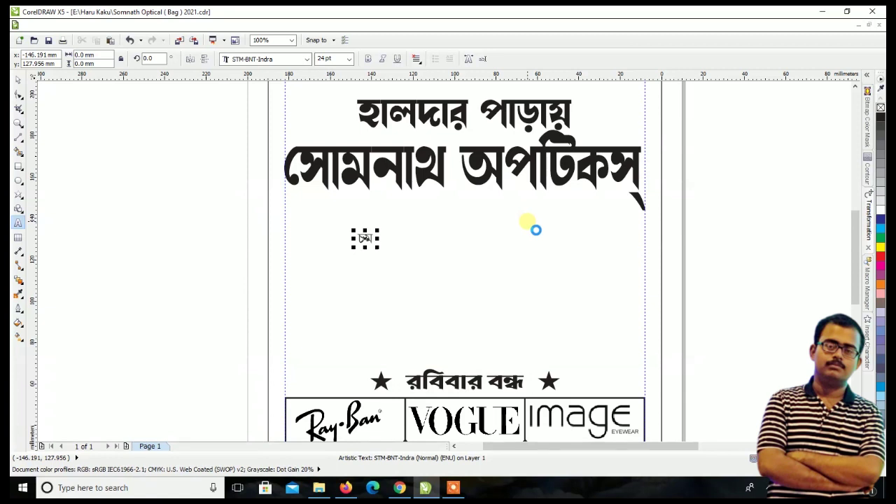
pyautogui.press('BackSpace')
pyautogui.write('চশমা, সানগ্ল')
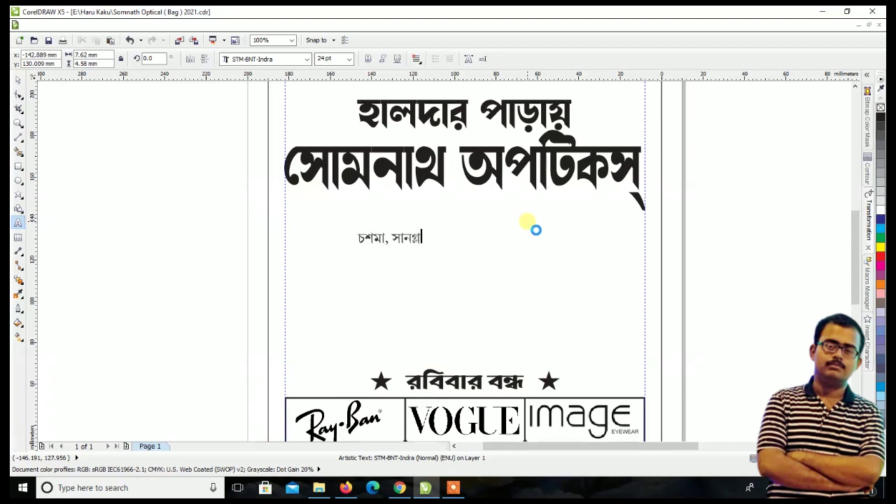
pyautogui.write('াস এবং কন্ট্যাক্ট লেন্সের')
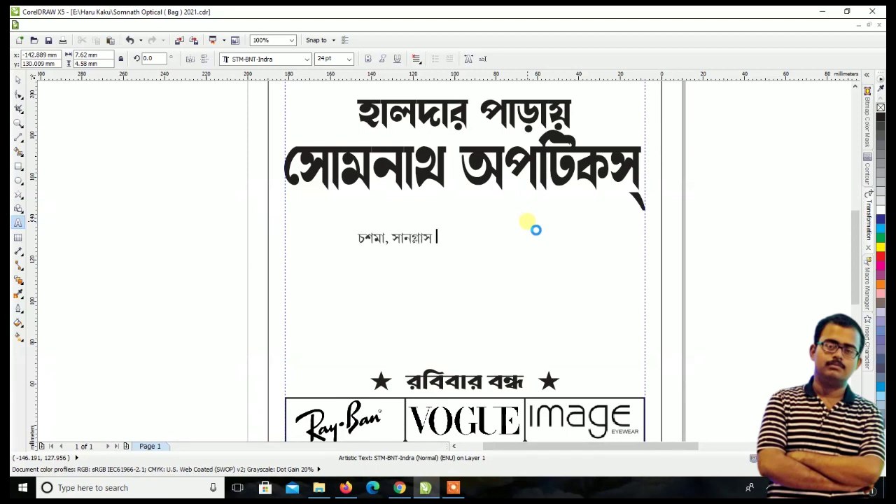
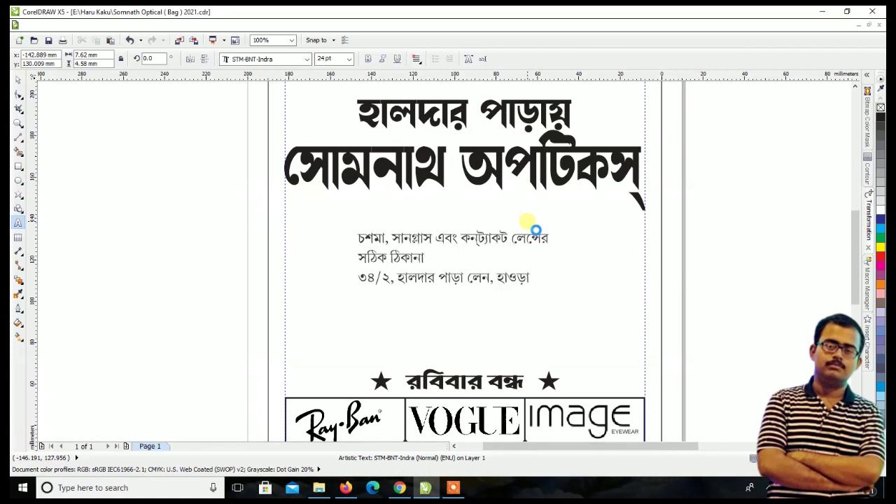
# Finish the address as হাওড়া-১ and move it down just above the Sunday-closed line
pyautogui.click(544, 279)
pyautogui.click(593, 295)
pyautogui.write('-১')
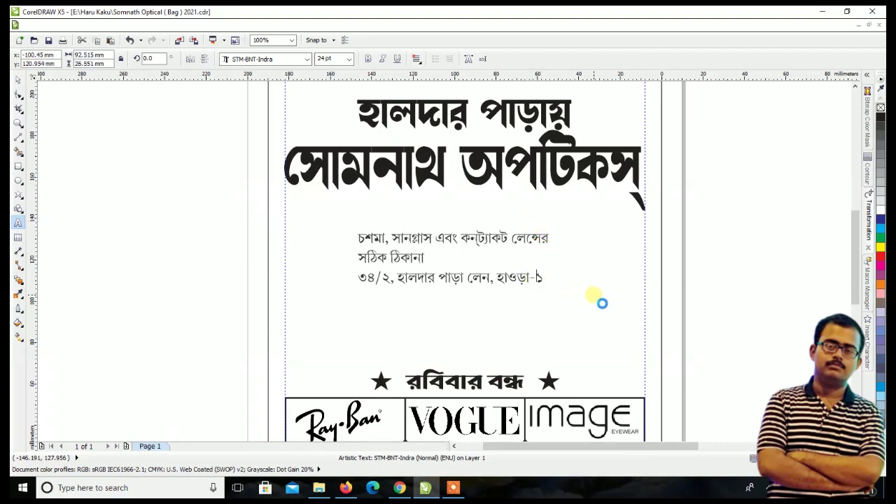
pyautogui.click(18, 79)
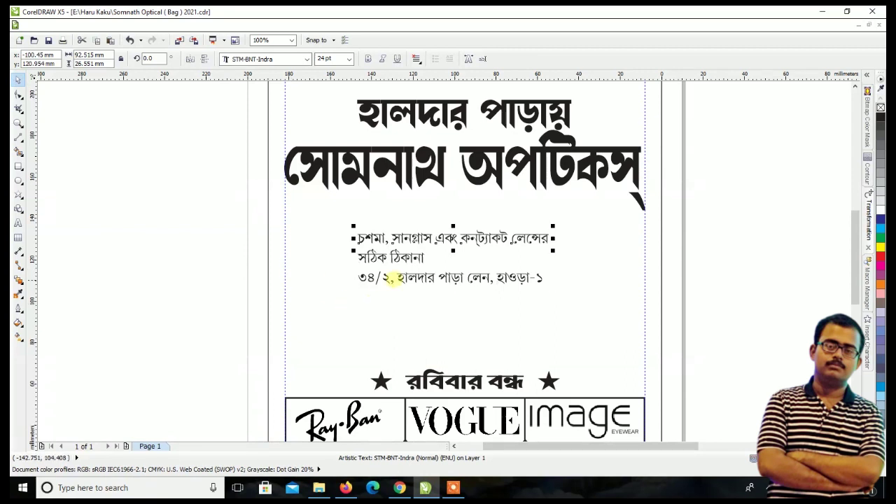
pyautogui.moveTo(399, 278); pyautogui.dragTo(330, 346)
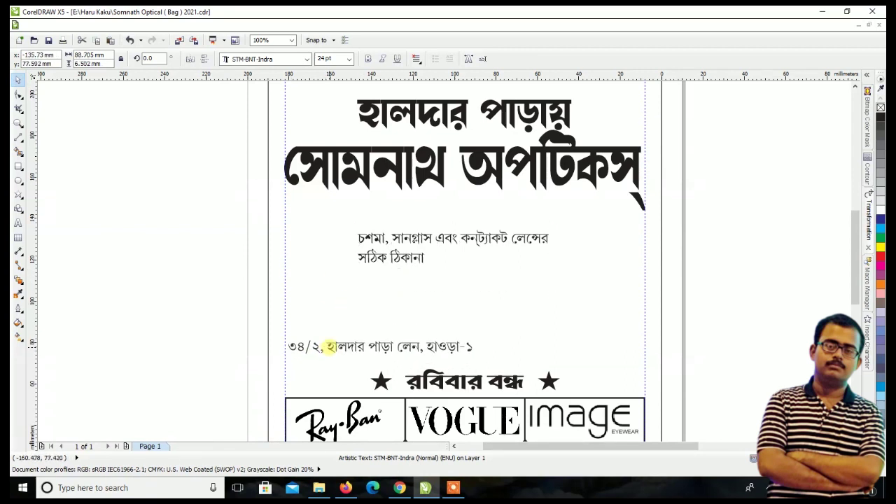
# Make the address line bold and stretch it to span the page width
pyautogui.click(368, 59)
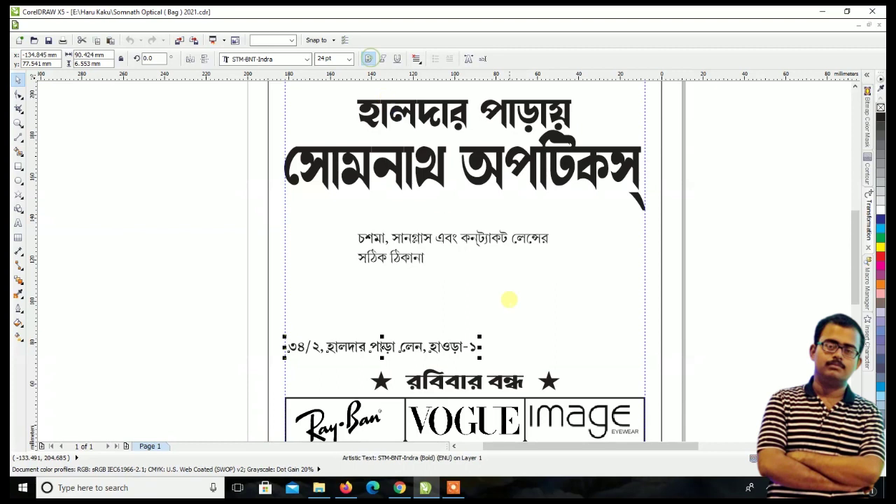
pyautogui.click(479, 335)
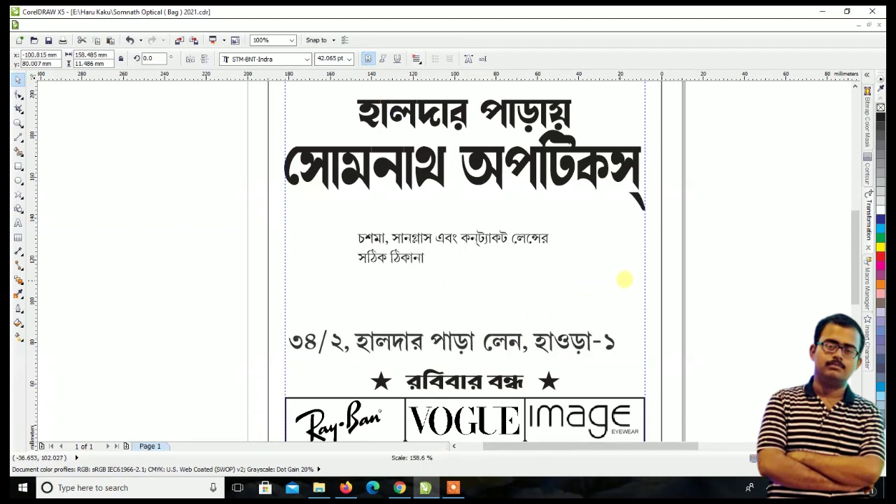
pyautogui.moveTo(480, 336); pyautogui.dragTo(649, 274)
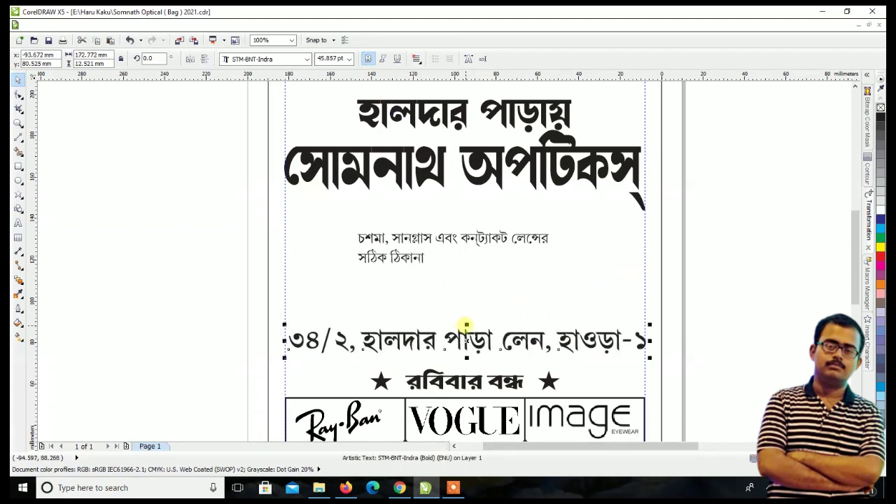
pyautogui.scroll(-2, 310, 218)
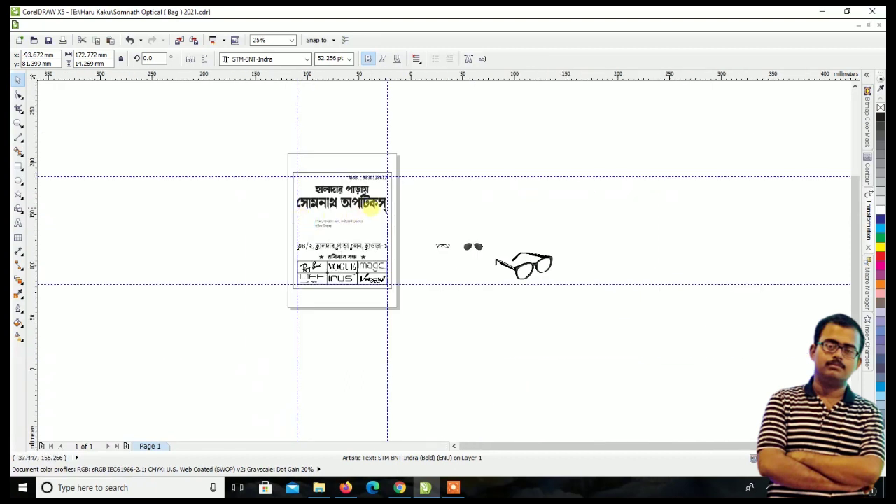
pyautogui.scroll(1, 372, 208)
pyautogui.click(495, 244)
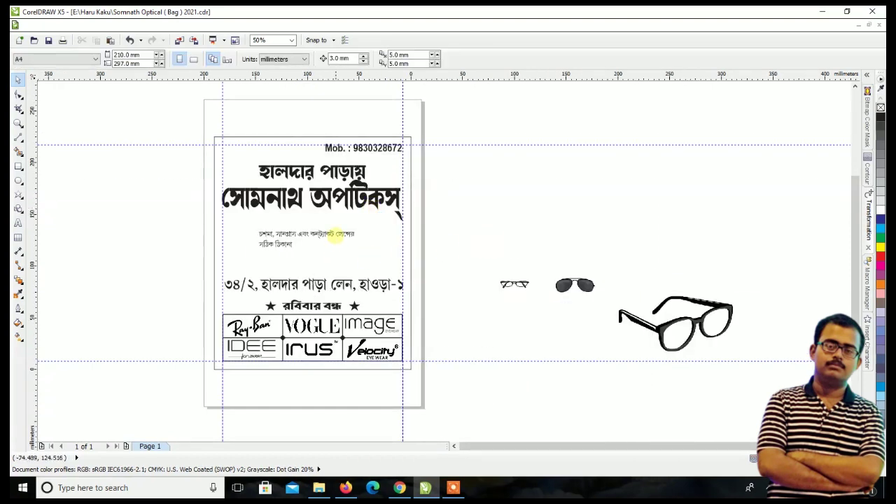
# Place the eyewear tagline under the shop name, widen it, bold it and nudge it lower
pyautogui.moveTo(335, 238)
pyautogui.mouseDown()
pyautogui.moveTo(299, 224)
pyautogui.moveTo(479, 306)
pyautogui.mouseUp()
pyautogui.scroll(1, 321, 226)
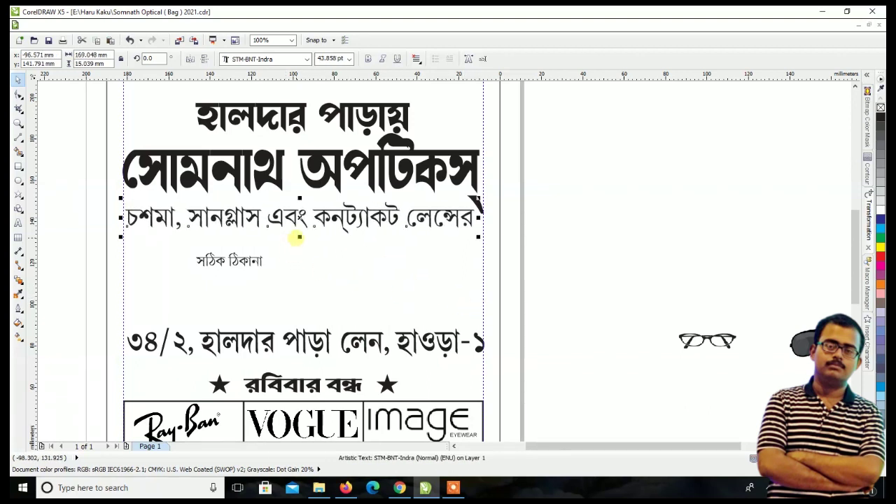
pyautogui.moveTo(300, 238); pyautogui.dragTo(299, 244)
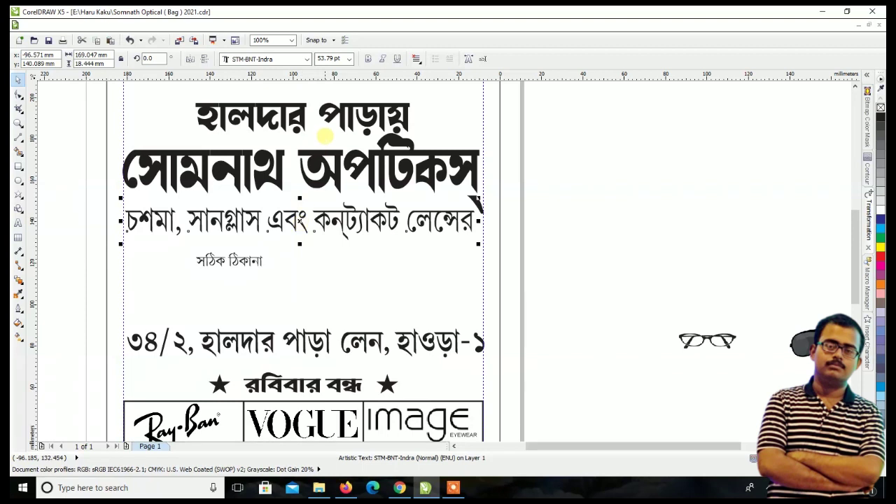
pyautogui.click(368, 60)
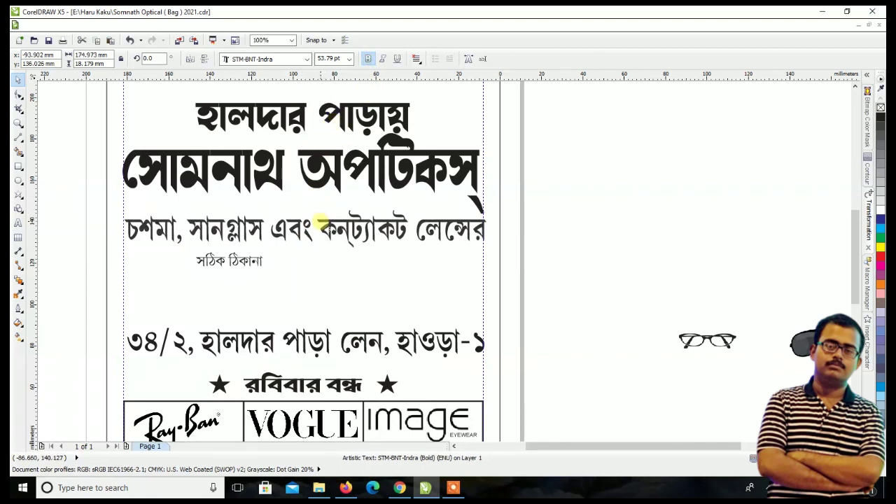
pyautogui.moveTo(319, 212); pyautogui.dragTo(319, 224)
# Park সঠিক ঠিকানা off-page and set an enlarged sunglasses picture at left above the address
pyautogui.moveTo(242, 264); pyautogui.dragTo(592, 244)
pyautogui.moveTo(806, 348); pyautogui.dragTo(170, 305)
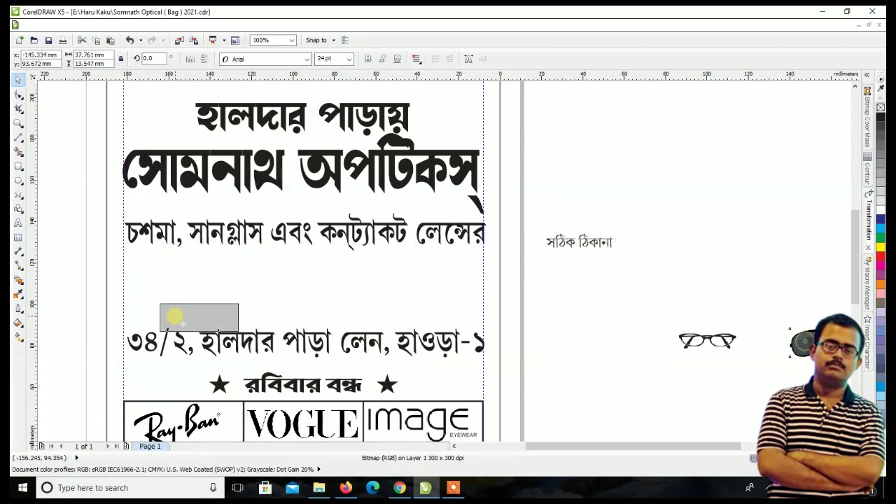
pyautogui.moveTo(208, 283)
pyautogui.mouseDown()
pyautogui.moveTo(226, 276)
pyautogui.moveTo(201, 297)
pyautogui.mouseUp()
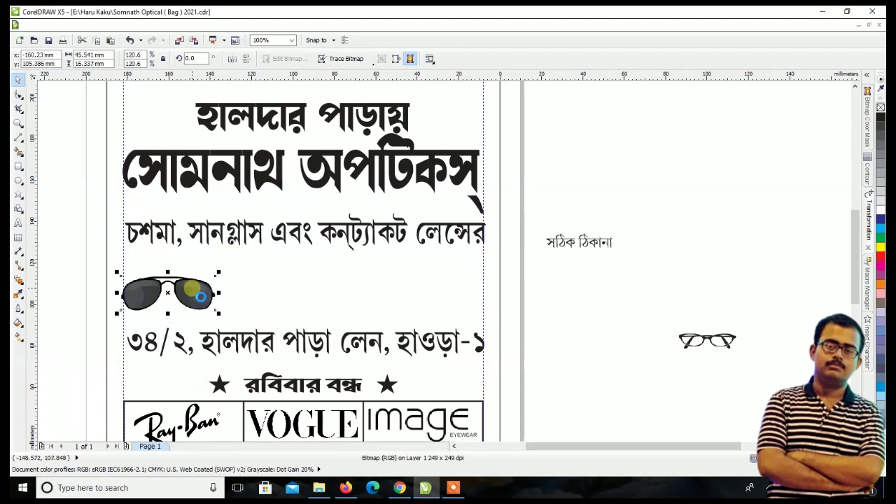
pyautogui.moveTo(200, 296); pyautogui.dragTo(165, 320)
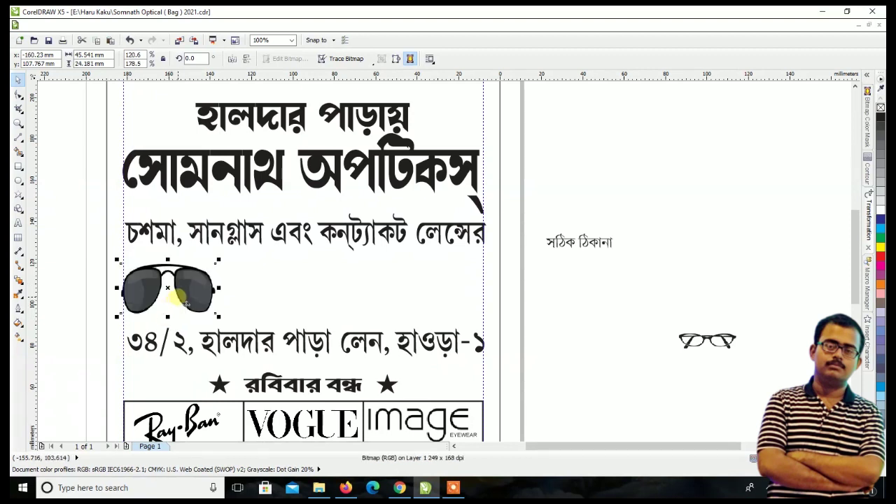
pyautogui.scroll(-2, 191, 299)
pyautogui.moveTo(599, 367); pyautogui.dragTo(272, 301)
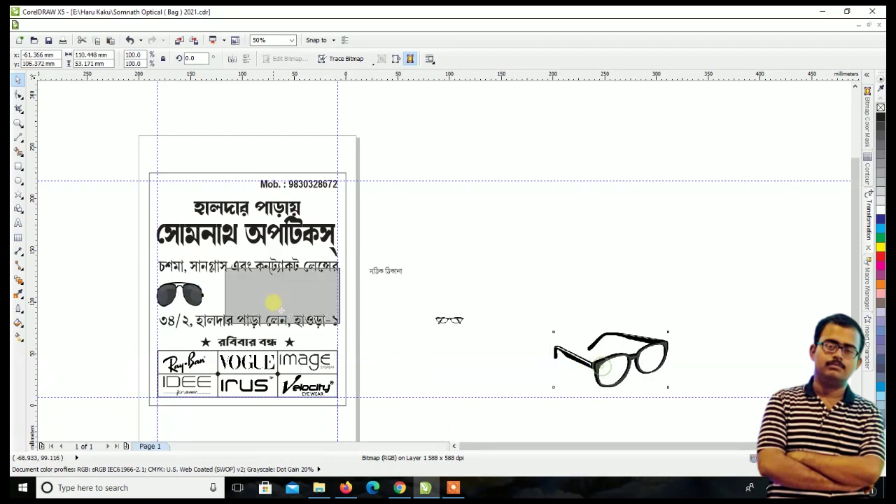
# Mirror and shrink the eyeglasses picture on the right, returning সঠিক ঠিকানা between both glasses
pyautogui.scroll(2, 288, 281)
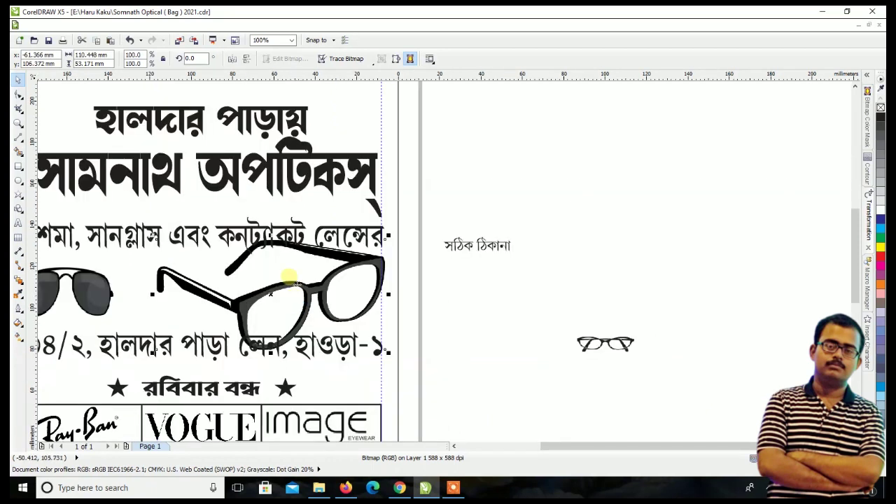
pyautogui.click(232, 61)
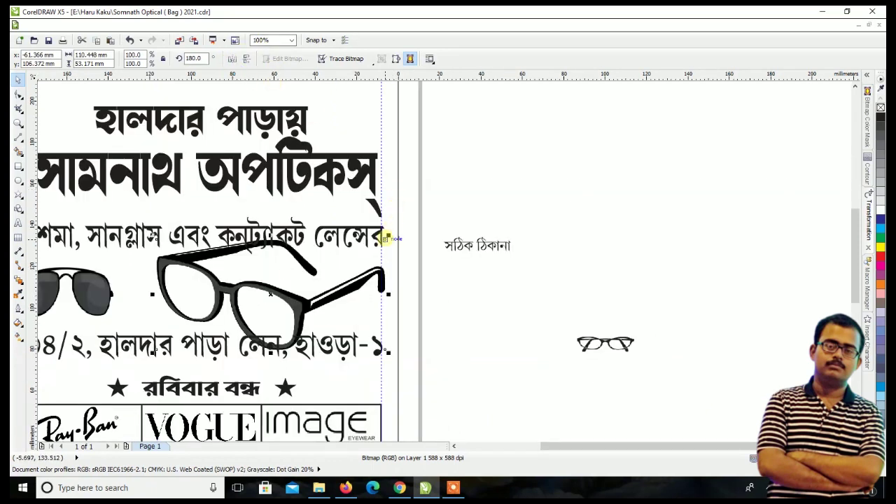
pyautogui.moveTo(389, 238); pyautogui.dragTo(308, 276)
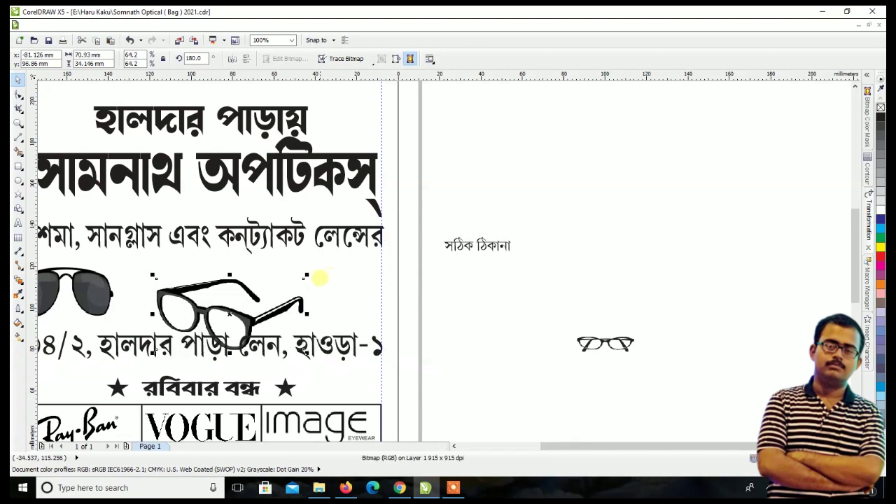
pyautogui.moveTo(194, 323); pyautogui.dragTo(269, 291)
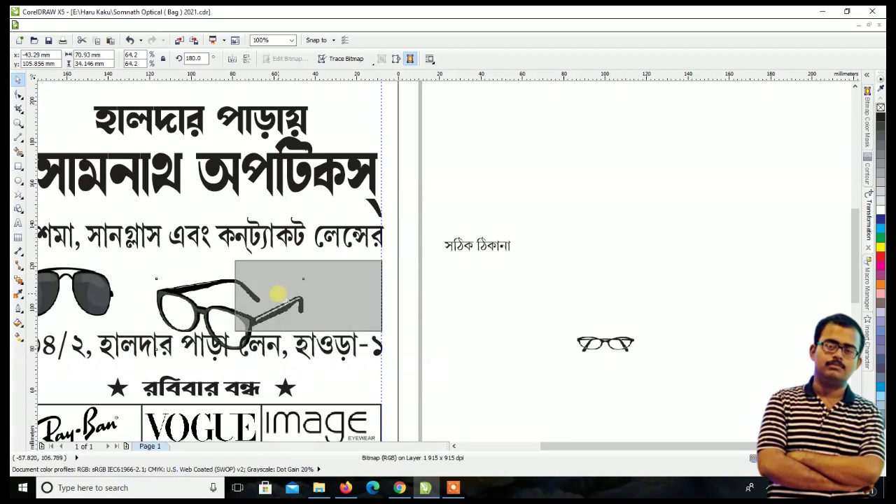
pyautogui.moveTo(231, 259); pyautogui.dragTo(243, 269)
pyautogui.moveTo(305, 308); pyautogui.dragTo(305, 299)
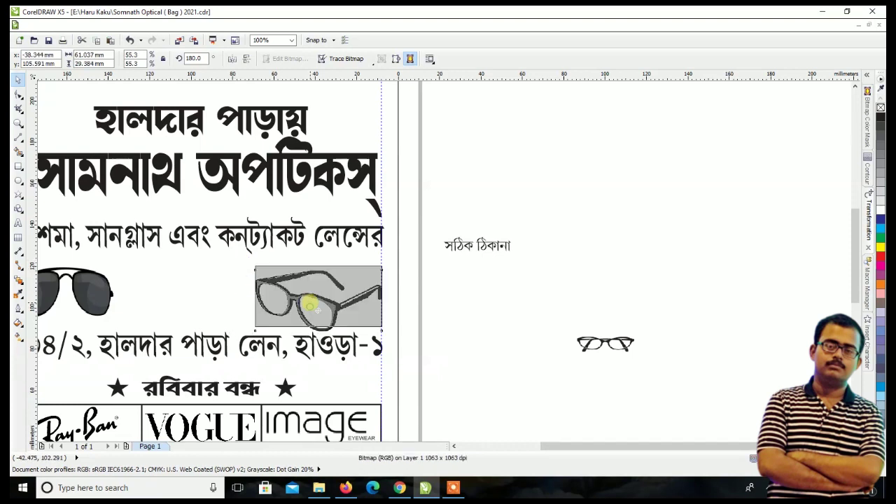
pyautogui.moveTo(448, 248); pyautogui.dragTo(170, 305)
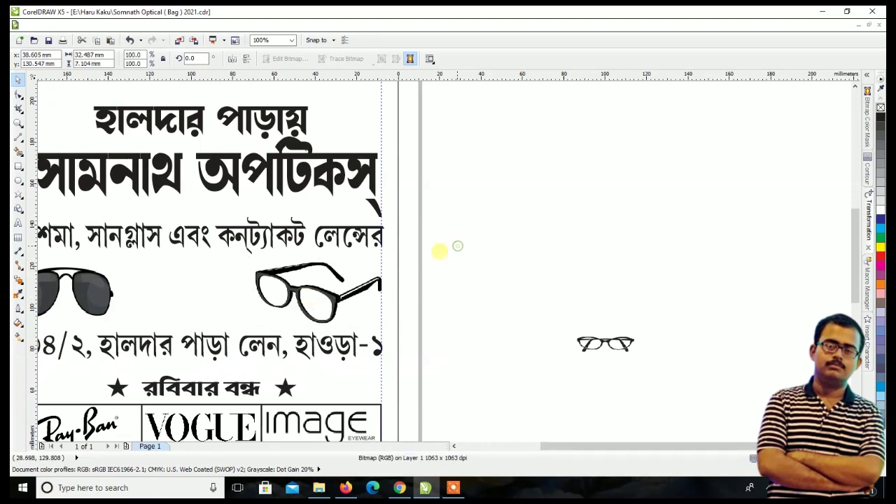
pyautogui.scroll(1, 170, 306)
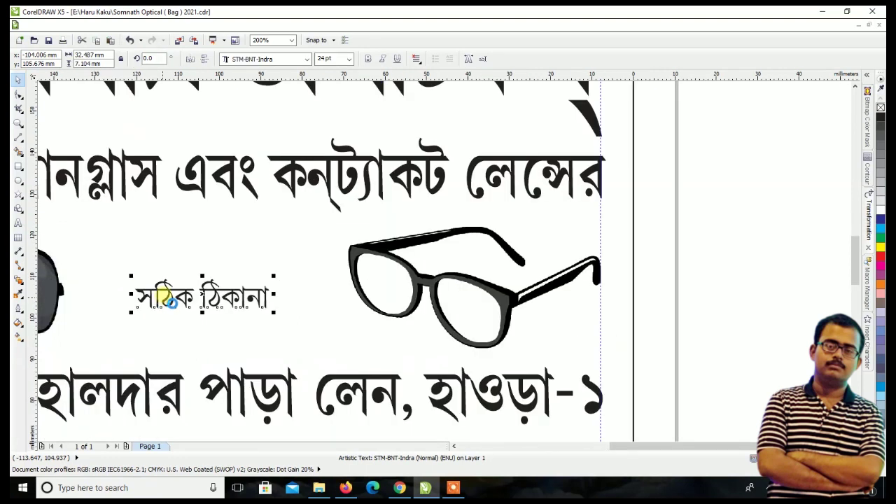
# Make সঠিক ঠিকানা bold italic at about double size, and lower the contact lenses line slightly
pyautogui.click(367, 59)
pyautogui.moveTo(278, 273); pyautogui.dragTo(344, 243)
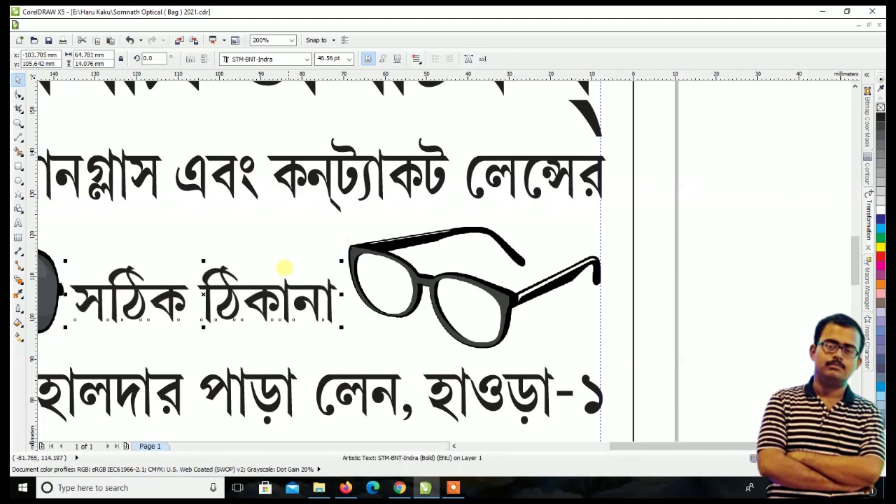
pyautogui.moveTo(261, 288); pyautogui.dragTo(265, 281)
pyautogui.moveTo(345, 253); pyautogui.dragTo(347, 264)
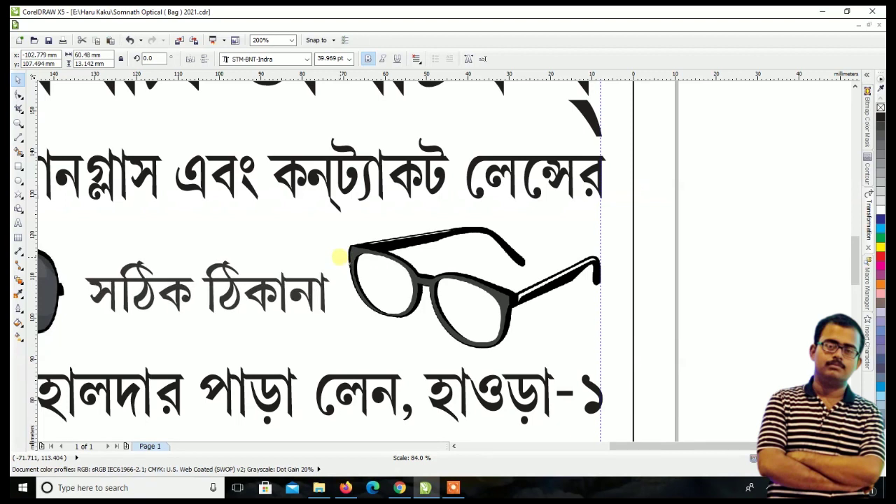
pyautogui.click(383, 60)
pyautogui.moveTo(318, 177); pyautogui.dragTo(324, 200)
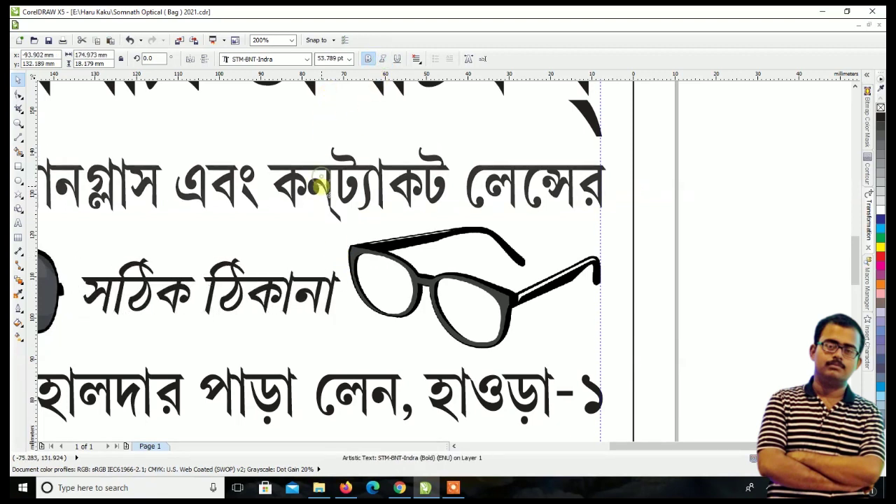
pyautogui.scroll(-2, 319, 198)
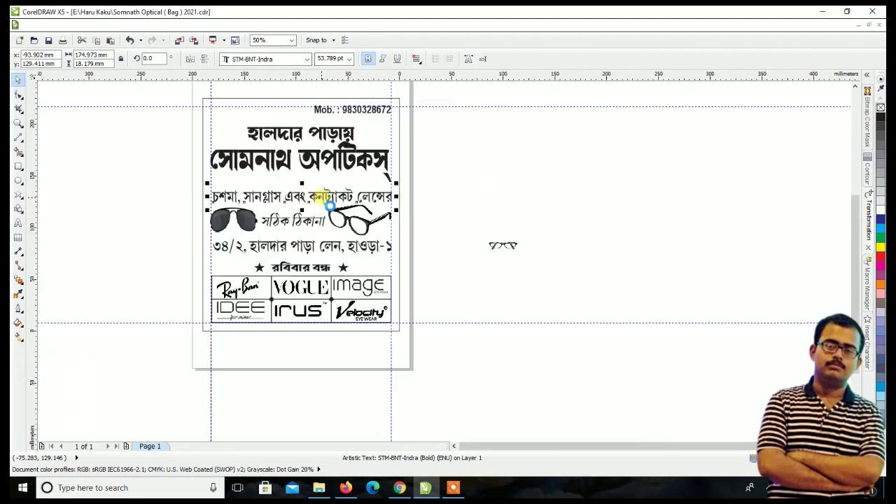
# Widen the contact lenses line leftward and make it taller
pyautogui.scroll(1, 294, 175)
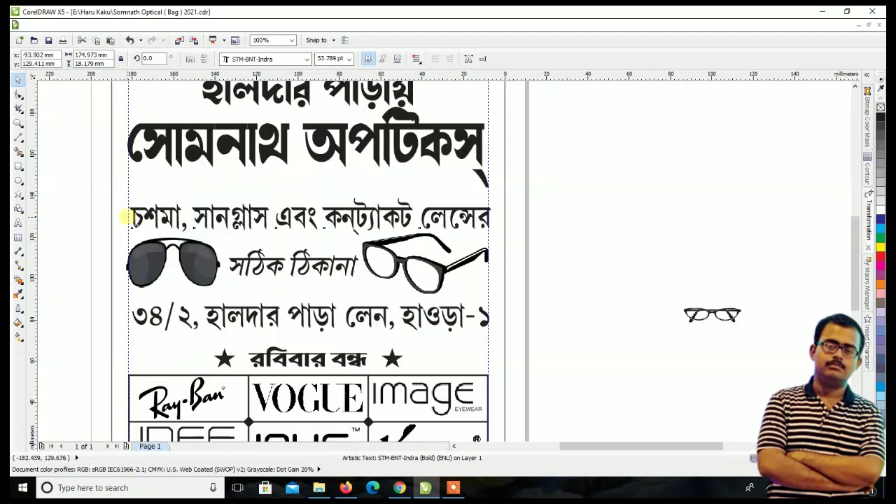
pyautogui.scroll(1, 130, 216)
pyautogui.moveTo(127, 218); pyautogui.dragTo(116, 218)
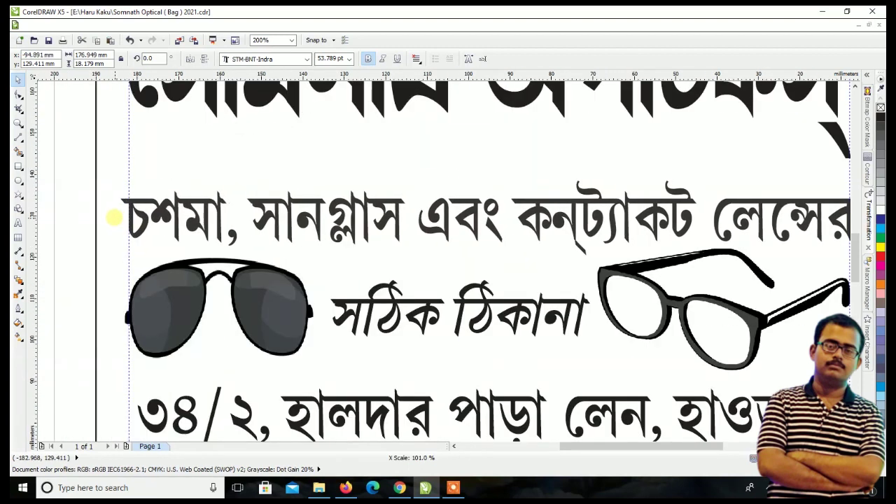
pyautogui.moveTo(489, 177); pyautogui.dragTo(488, 166)
# Select both title lines together and stretch them slightly taller
pyautogui.scroll(-1, 396, 228)
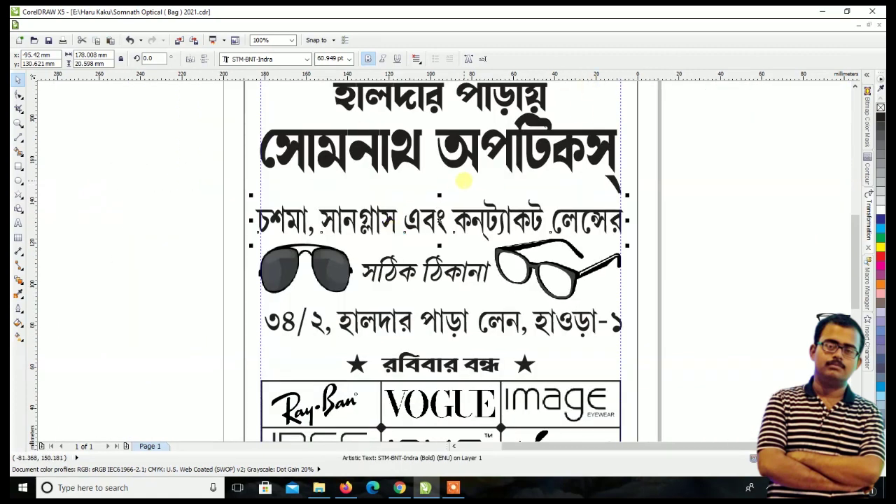
pyautogui.scroll(-1, 464, 181)
pyautogui.scroll(1, 504, 136)
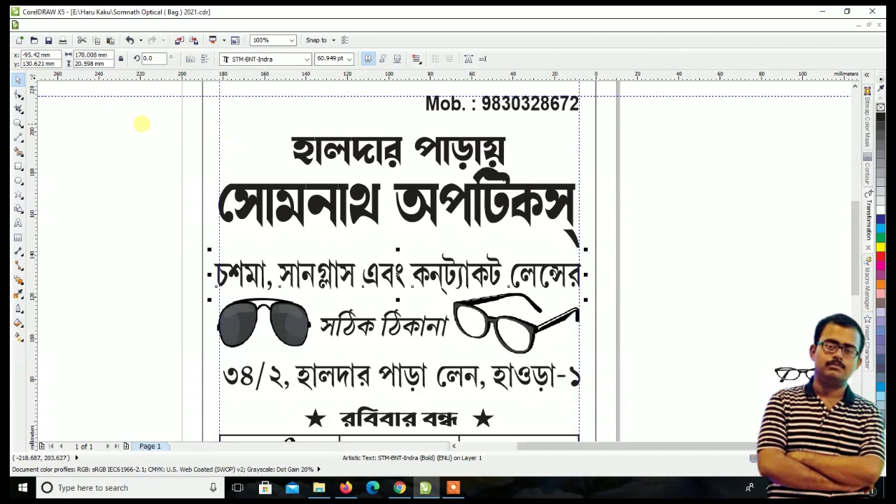
pyautogui.moveTo(142, 124); pyautogui.dragTo(646, 252)
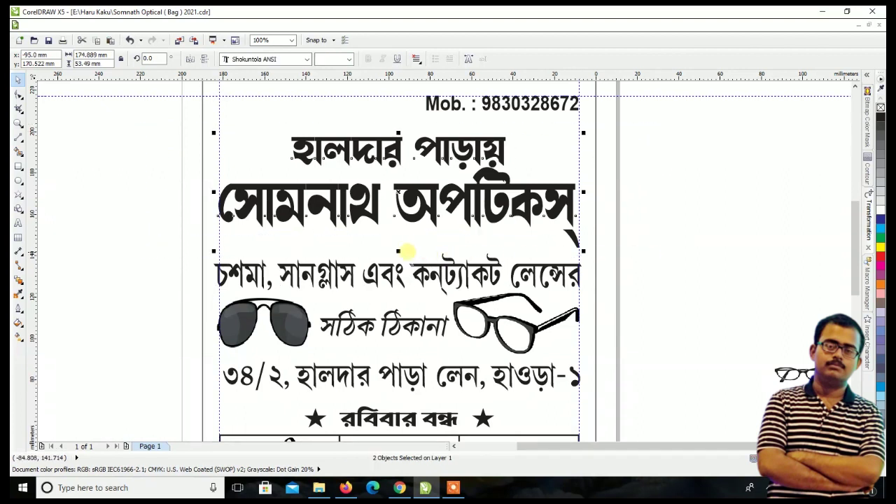
pyautogui.moveTo(397, 254); pyautogui.dragTo(399, 266)
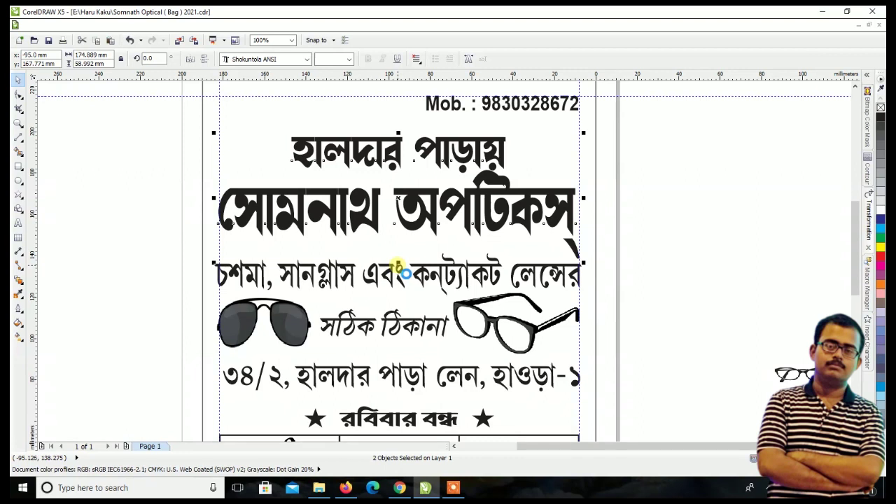
pyautogui.click(652, 202)
pyautogui.scroll(-1, 392, 266)
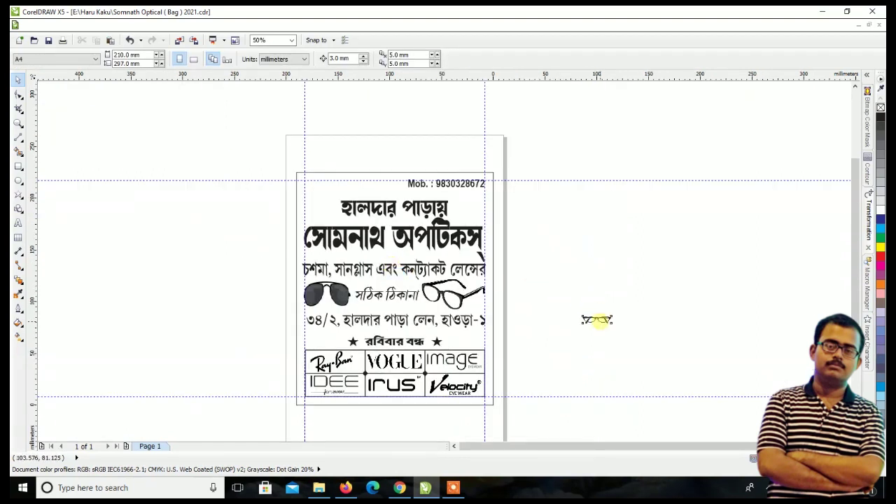
# Create the Ganesh symbol from 'a' in STM C Religion1, convert it to curves, and size it beside Mob
pyautogui.scroll(1, 399, 186)
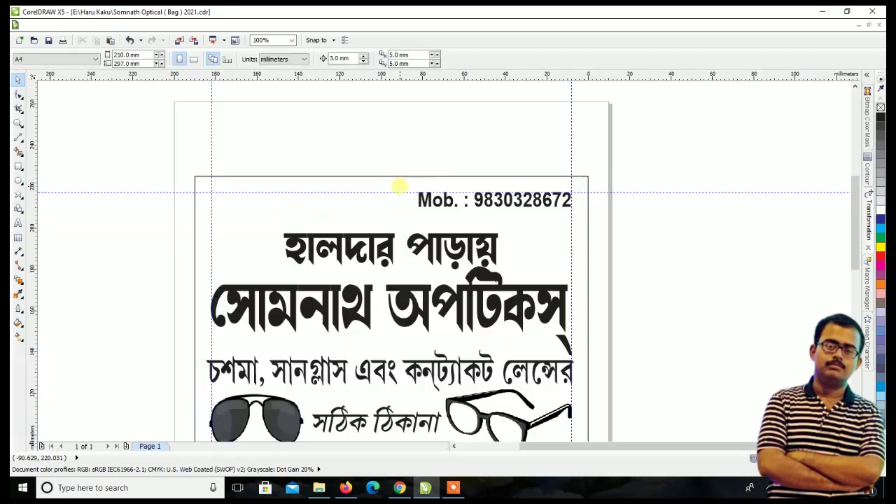
pyautogui.click(18, 223)
pyautogui.click(341, 140)
pyautogui.write('a')
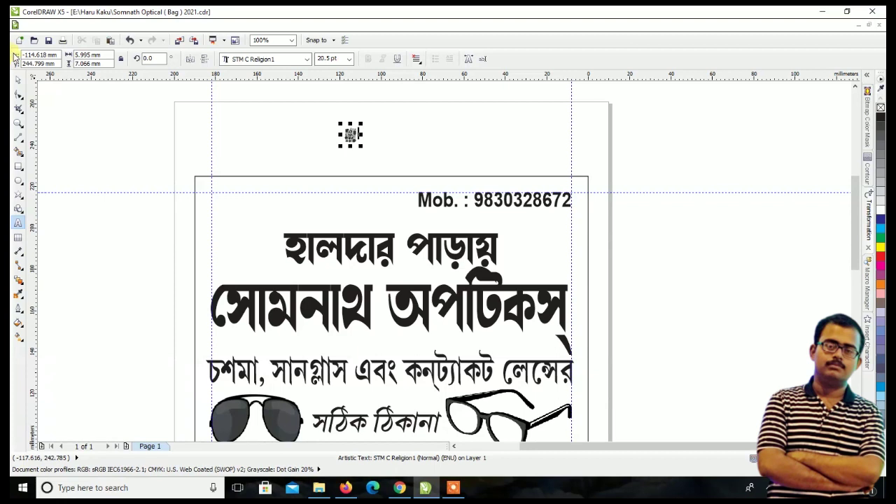
pyautogui.click(18, 79)
pyautogui.hotkey('ctrl', 'q')
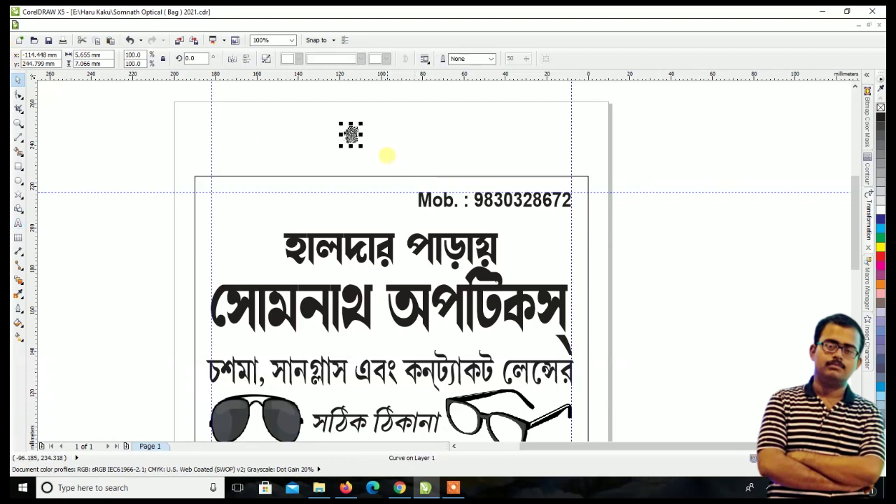
pyautogui.moveTo(361, 147)
pyautogui.mouseDown()
pyautogui.moveTo(381, 199)
pyautogui.moveTo(392, 198)
pyautogui.mouseUp()
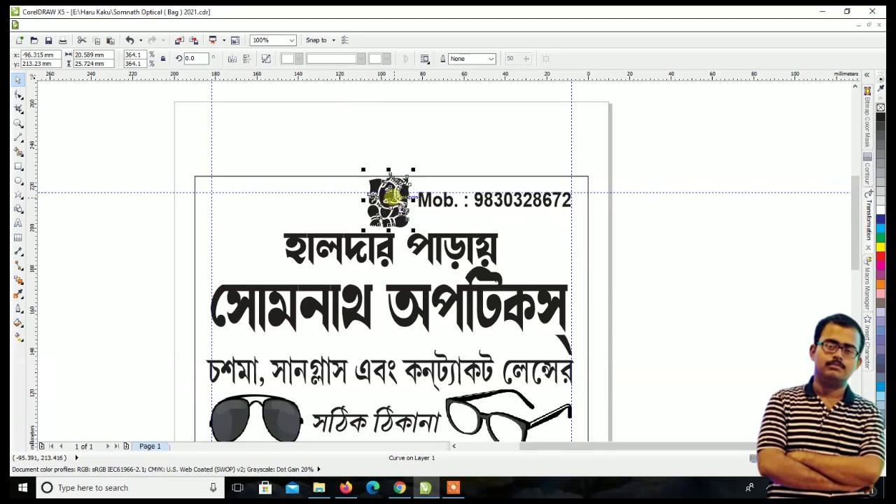
pyautogui.scroll(2, 392, 197)
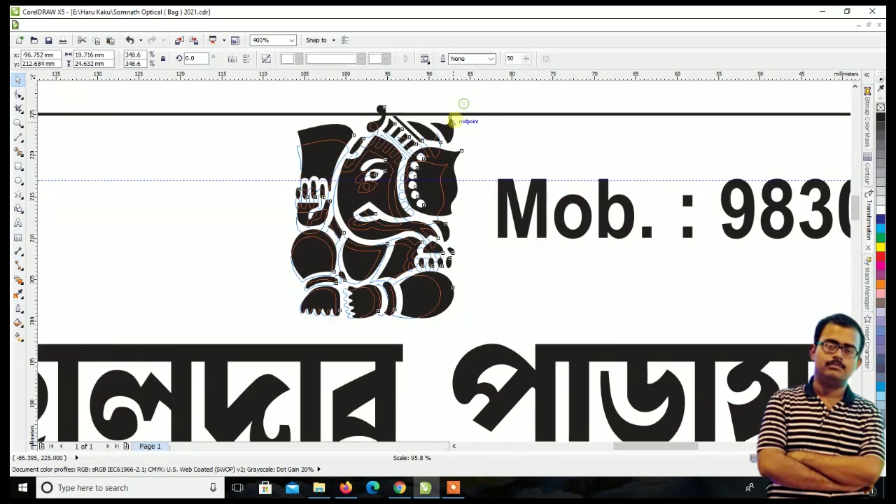
pyautogui.moveTo(465, 101); pyautogui.dragTo(437, 135)
pyautogui.moveTo(400, 200); pyautogui.dragTo(429, 215)
pyautogui.scroll(-1, 413, 224)
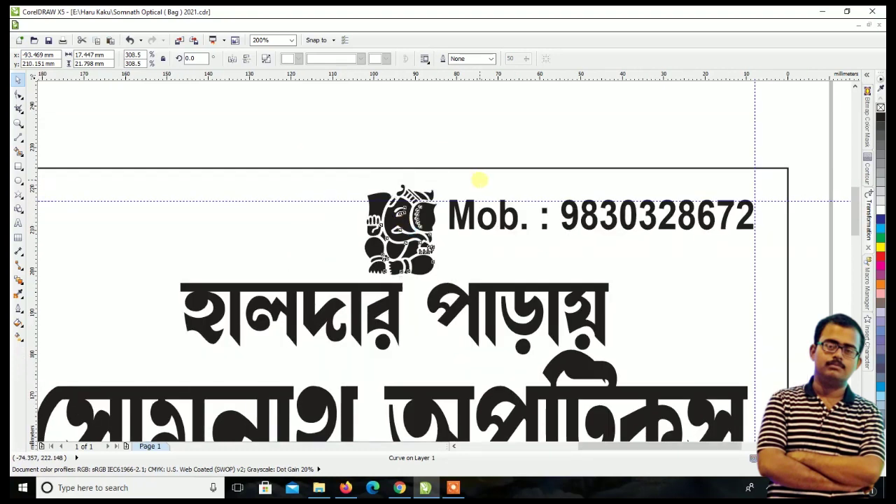
# Centre-align the Ganesh symbol with the Mob. number using Align and Distribute
pyautogui.keyDown('shift'); pyautogui.click(480, 180); pyautogui.keyUp('shift')
pyautogui.click(437, 61)
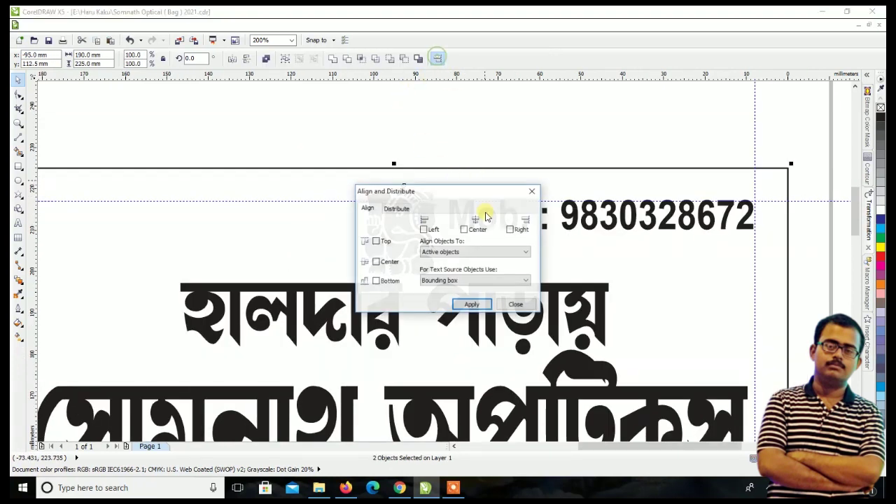
pyautogui.click(472, 303)
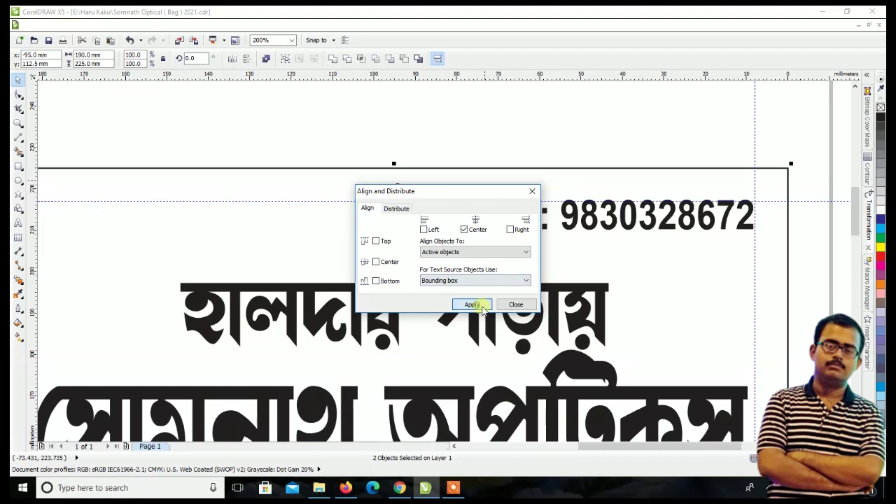
pyautogui.click(515, 304)
pyautogui.click(442, 123)
pyautogui.scroll(-3, 410, 116)
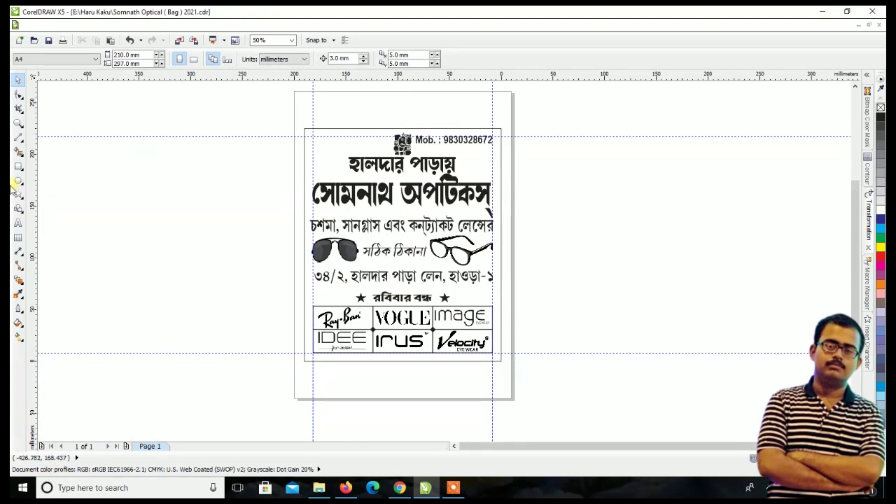
# Stretch the address line and the রবিবার বন্ধ line taller
pyautogui.scroll(2, 425, 277)
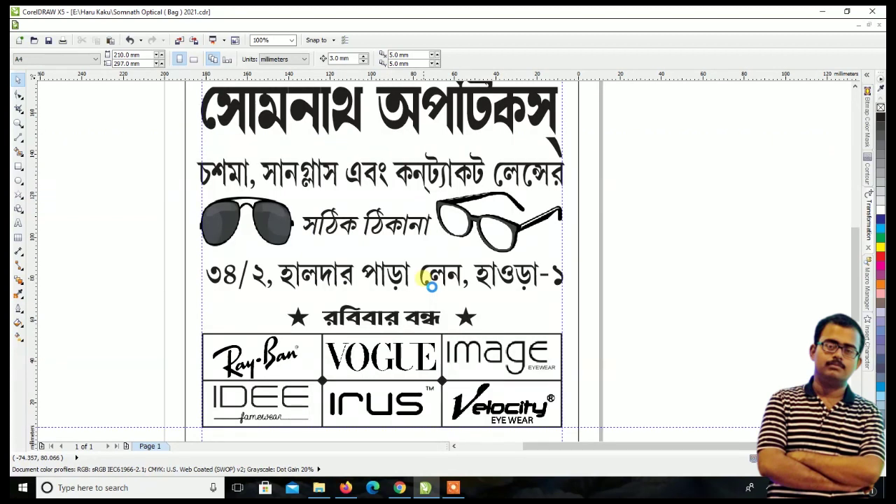
pyautogui.click(405, 280)
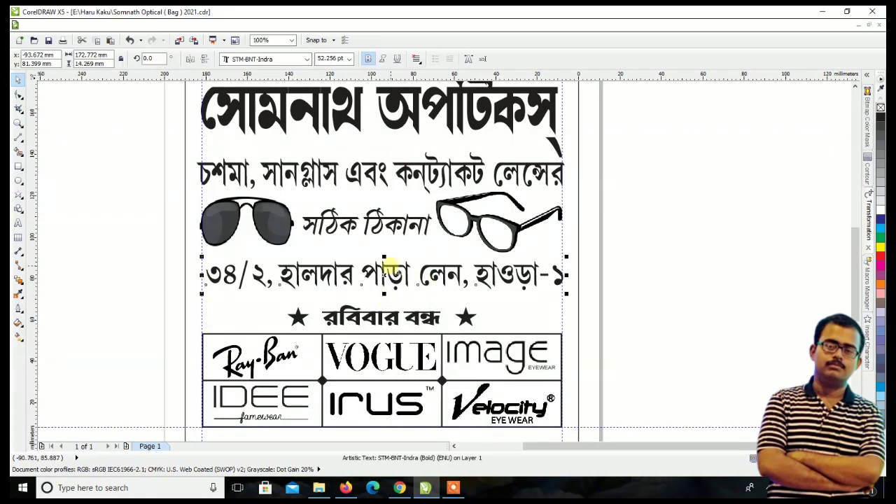
pyautogui.moveTo(384, 257); pyautogui.dragTo(385, 256)
pyautogui.click(398, 312)
pyautogui.click(378, 299)
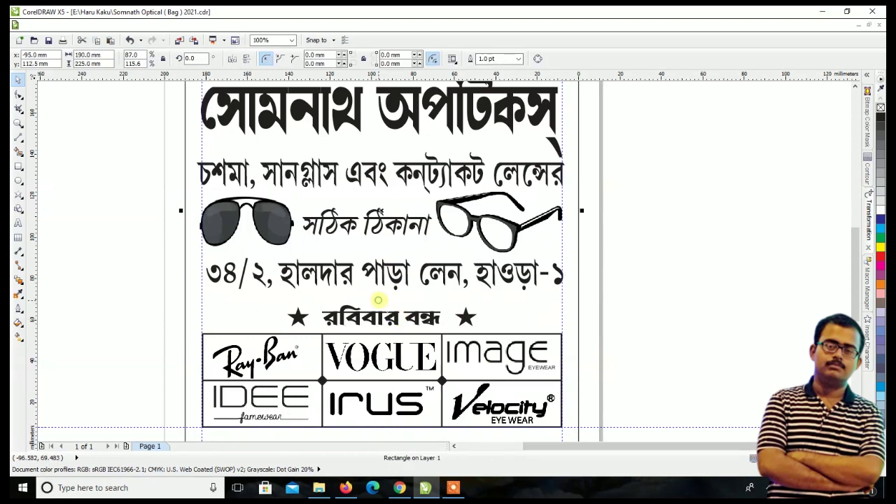
pyautogui.click(384, 310)
pyautogui.moveTo(383, 306); pyautogui.dragTo(381, 297)
# Nudge the starred রবিবার বন্ধ line up and stretch the brand logo grid taller
pyautogui.moveTo(675, 284); pyautogui.dragTo(251, 334)
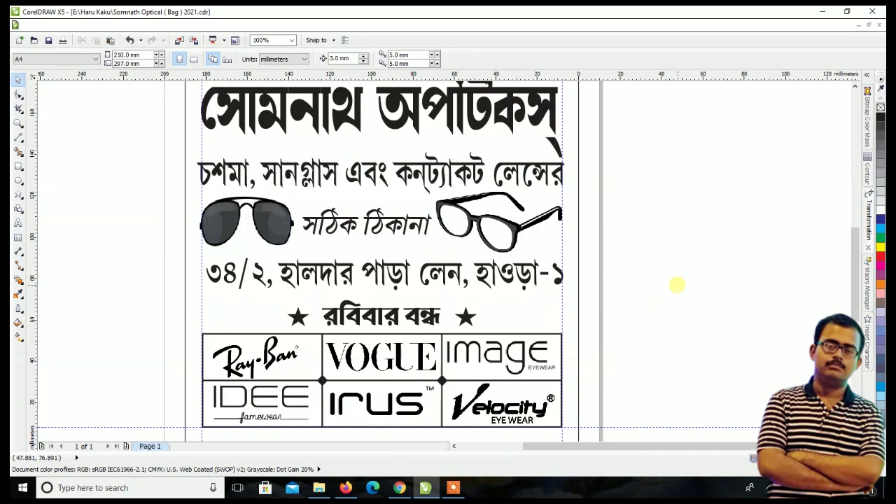
pyautogui.press('Up')
pyautogui.press('Up')
pyautogui.press('Up')
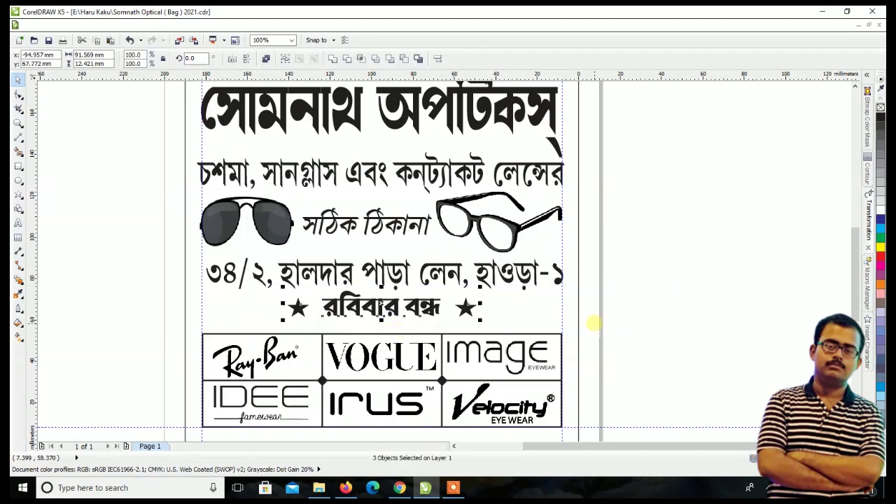
pyautogui.click(646, 311)
pyautogui.scroll(-1, 646, 310)
pyautogui.moveTo(646, 310); pyautogui.dragTo(179, 413)
pyautogui.scroll(2, 386, 315)
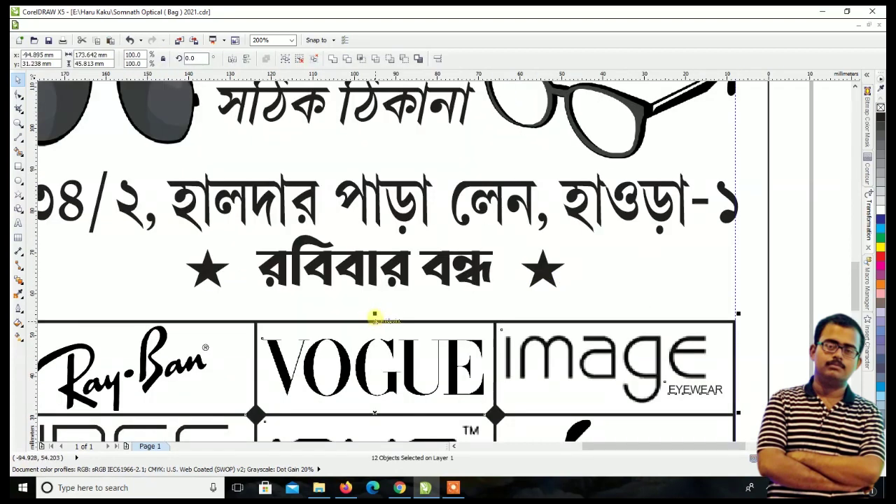
pyautogui.moveTo(374, 315); pyautogui.dragTo(374, 299)
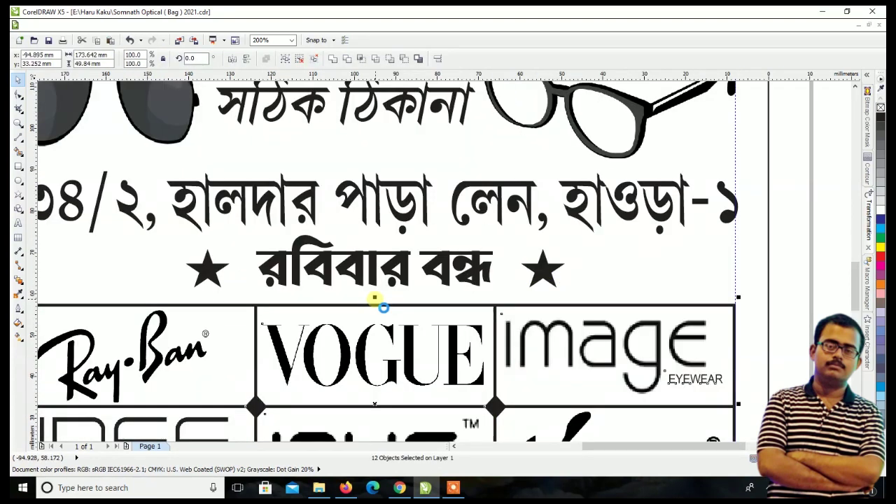
pyautogui.scroll(-2, 375, 299)
pyautogui.click(644, 331)
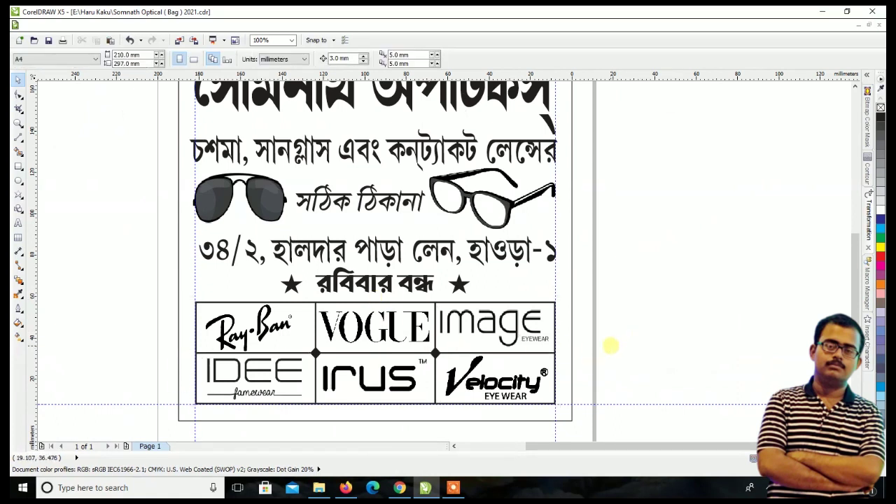
# Draw a triangle, fill it solid black, and rotate it to point right
pyautogui.scroll(2, 566, 315)
pyautogui.scroll(1, 565, 315)
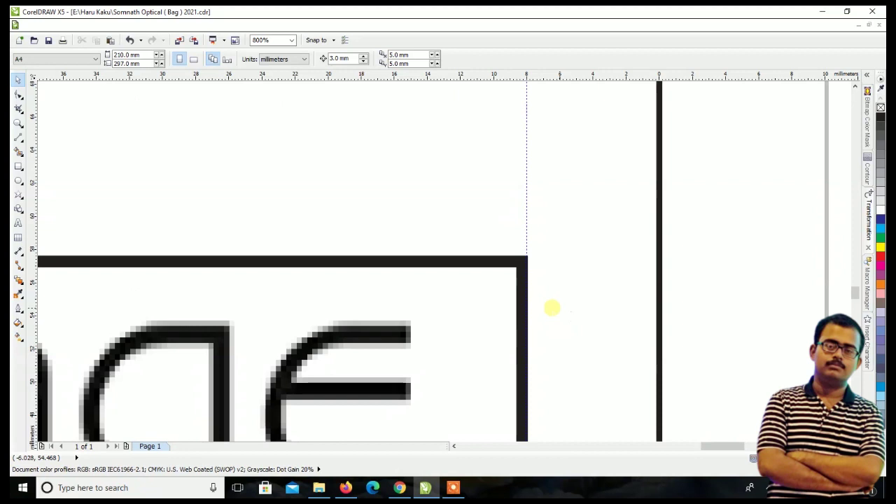
pyautogui.click(23, 180)
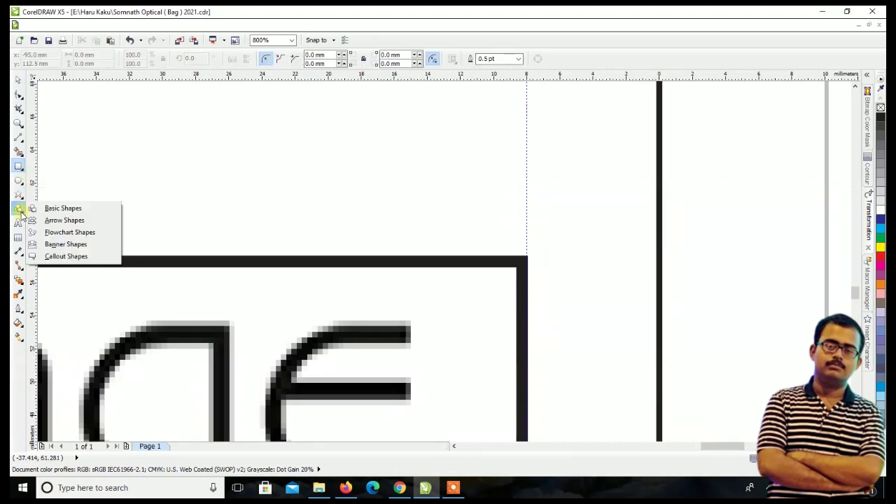
pyautogui.moveTo(18, 166)
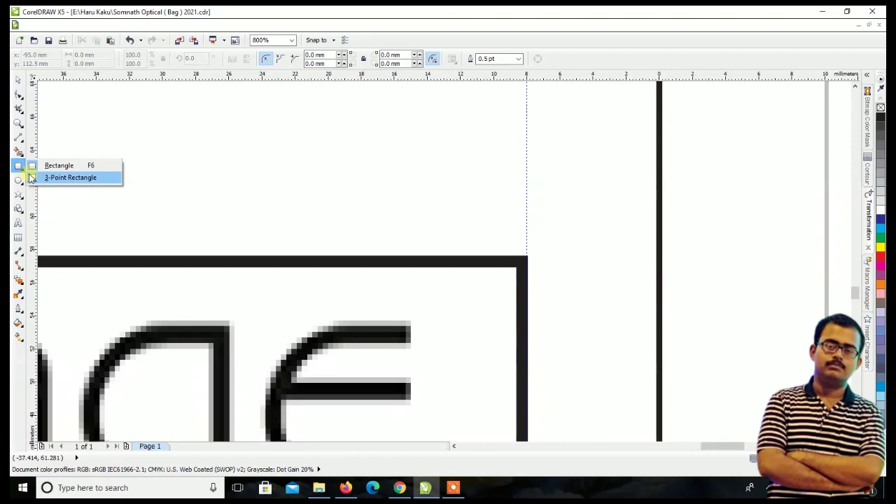
pyautogui.click(42, 178)
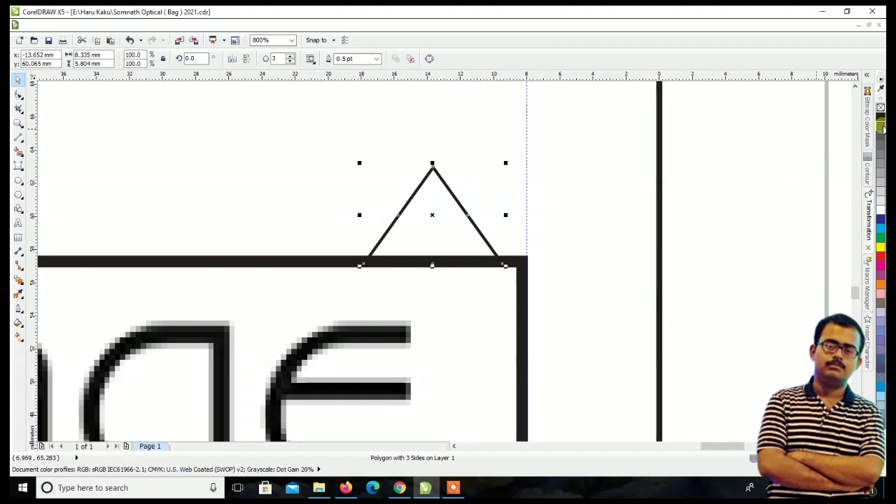
pyautogui.click(880, 116)
pyautogui.moveTo(474, 237); pyautogui.dragTo(555, 282)
pyautogui.click(555, 282)
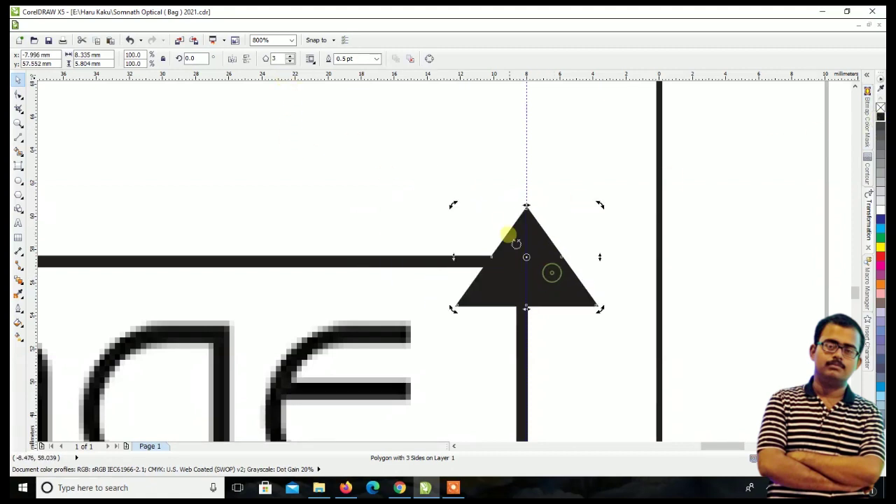
pyautogui.moveTo(453, 205)
pyautogui.mouseDown()
pyautogui.moveTo(456, 401)
pyautogui.moveTo(582, 414)
pyautogui.mouseUp()
pyautogui.click(743, 299)
# Scale the black triangle to about 35% and place it at the logo grid frame's top-right corner
pyautogui.moveTo(535, 245)
pyautogui.mouseDown()
pyautogui.moveTo(452, 327)
pyautogui.moveTo(508, 274)
pyautogui.mouseUp()
pyautogui.scroll(-3, 509, 275)
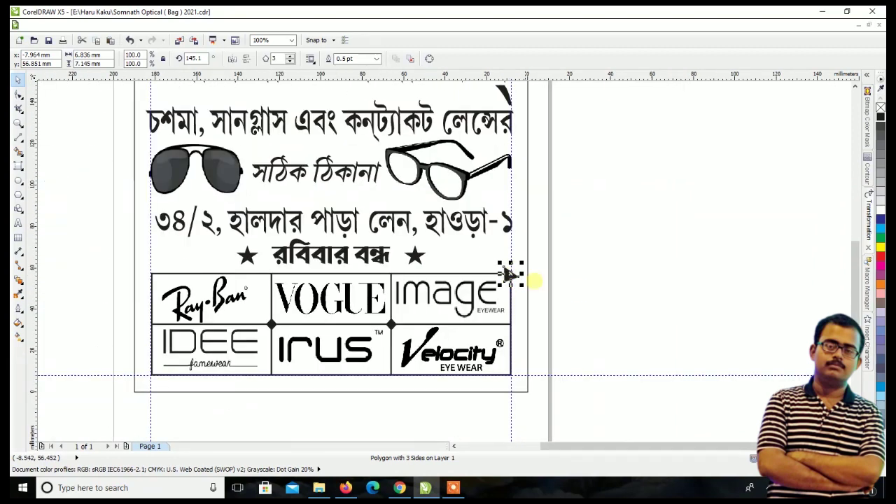
pyautogui.scroll(3, 538, 280)
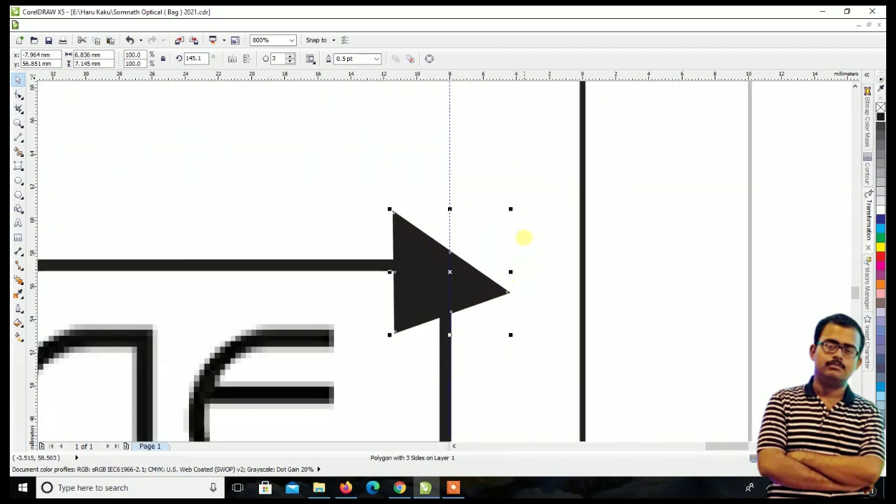
pyautogui.moveTo(511, 209)
pyautogui.mouseDown()
pyautogui.moveTo(424, 313)
pyautogui.moveTo(437, 293)
pyautogui.mouseUp()
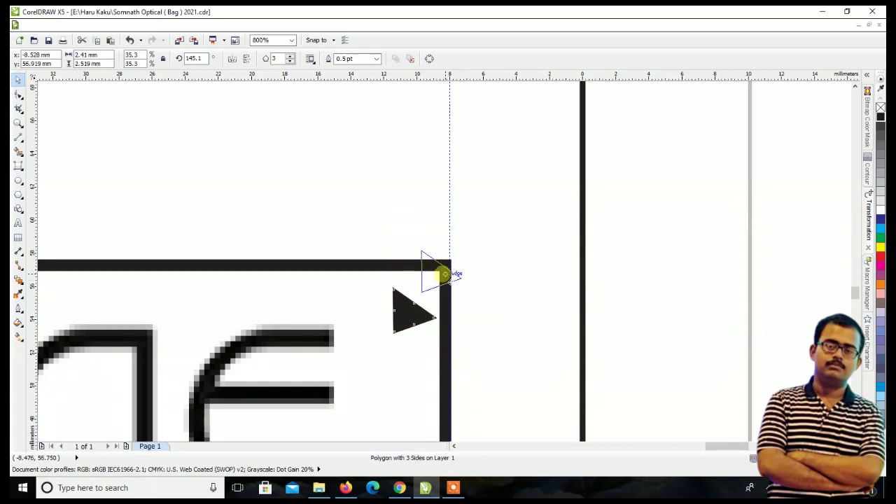
pyautogui.moveTo(435, 286); pyautogui.dragTo(439, 273)
pyautogui.press('Escape')
pyautogui.scroll(-3, 450, 282)
pyautogui.scroll(-2, 445, 304)
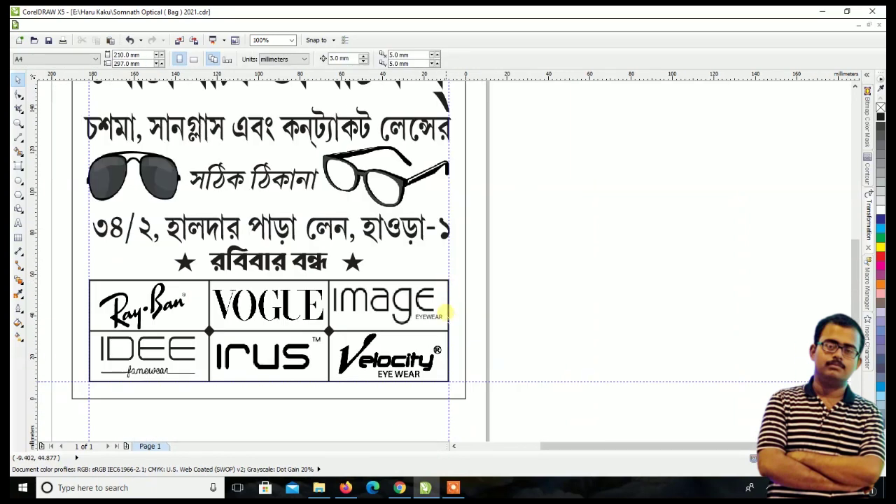
pyautogui.scroll(-1, 542, 369)
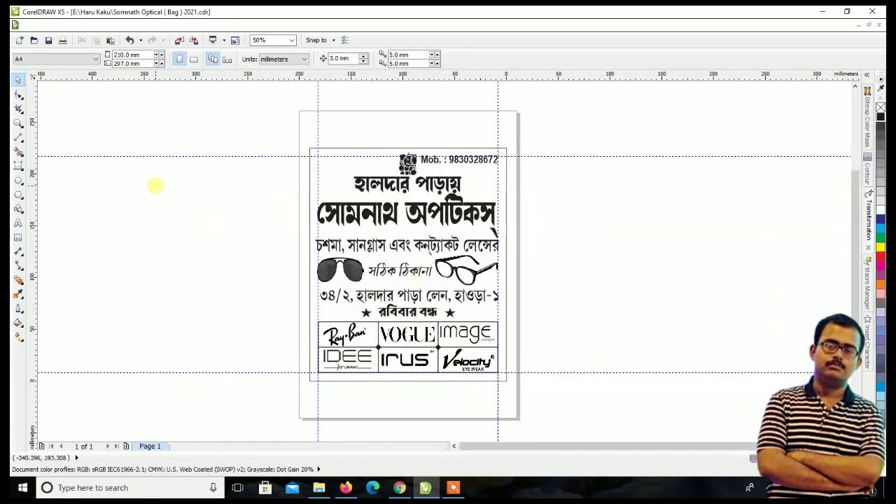
pyautogui.click(452, 184)
pyautogui.scroll(1, 451, 184)
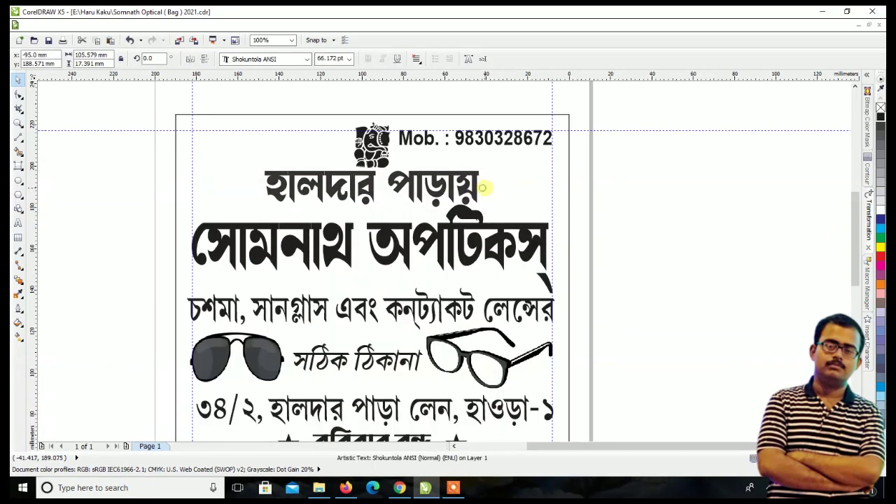
pyautogui.scroll(-1, 483, 222)
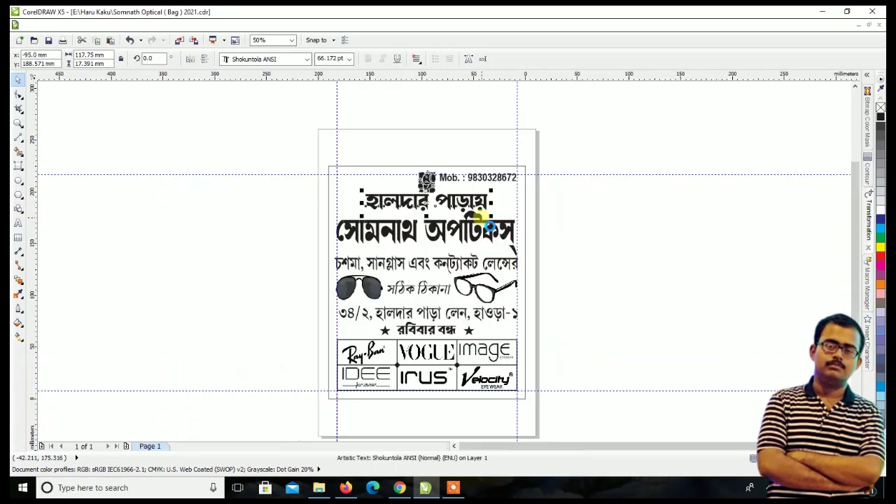
pyautogui.click(613, 241)
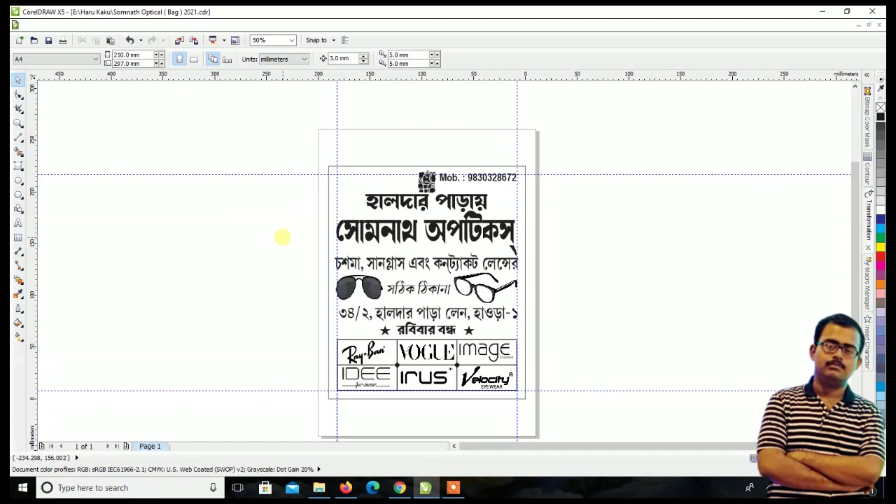
pyautogui.click(19, 122)
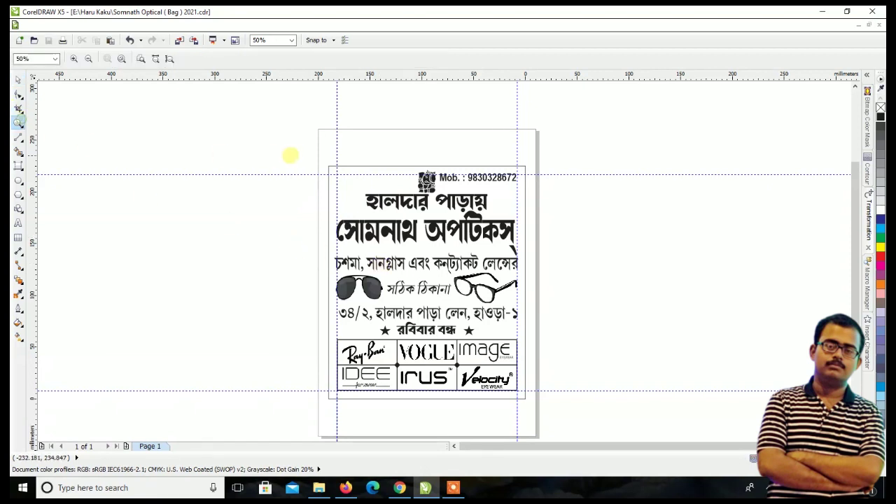
pyautogui.moveTo(325, 166); pyautogui.dragTo(536, 409)
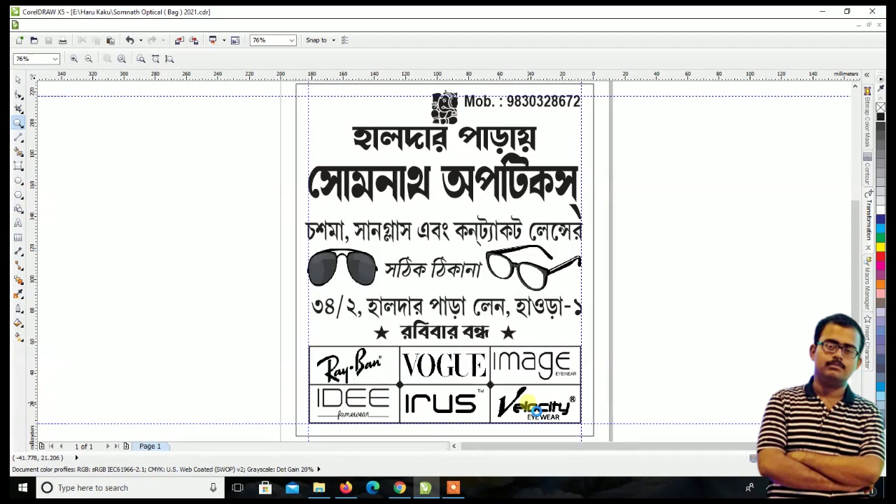